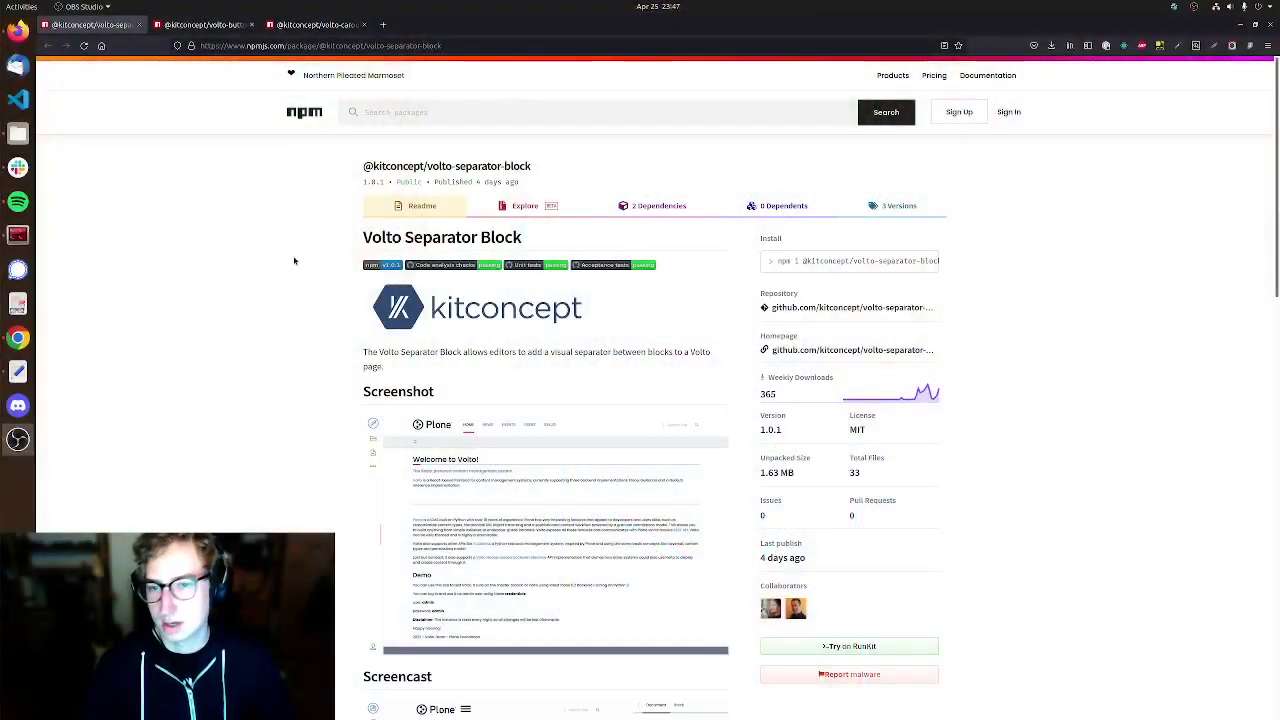
Look over the npm pages for the volto-button-block and volto-carousel-block packages
click(200, 24)
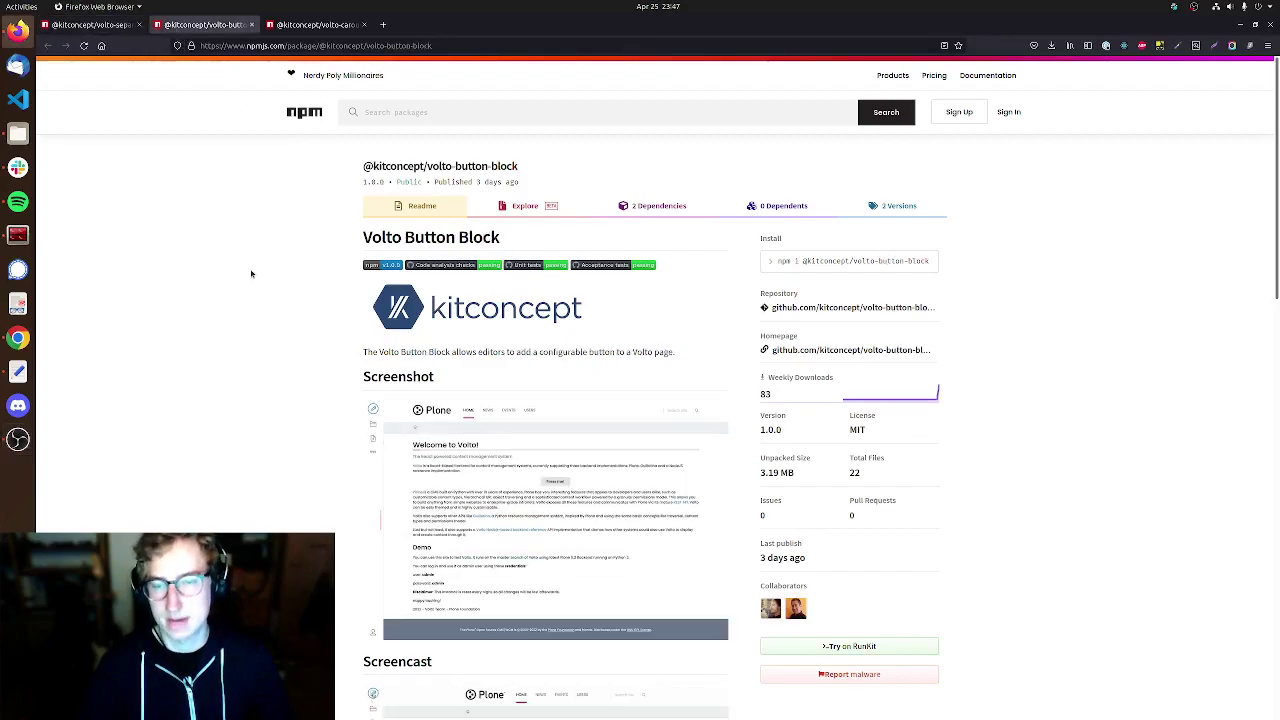
click(312, 28)
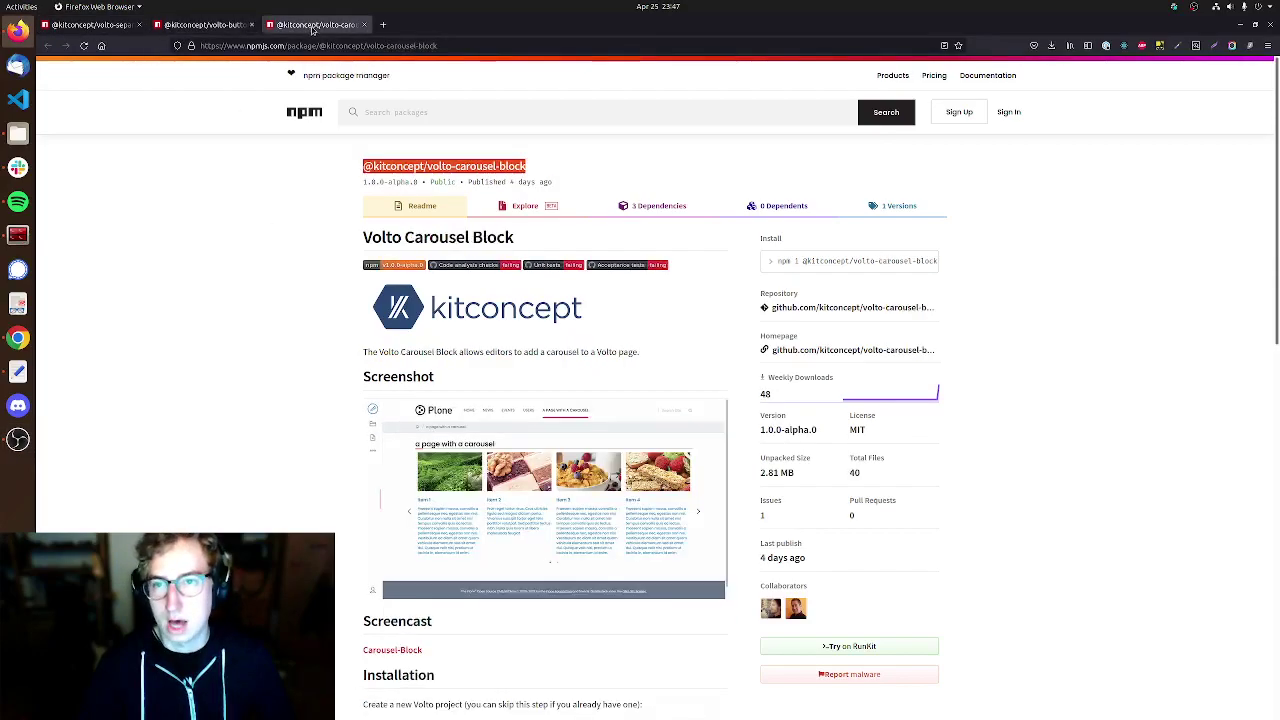
click(269, 246)
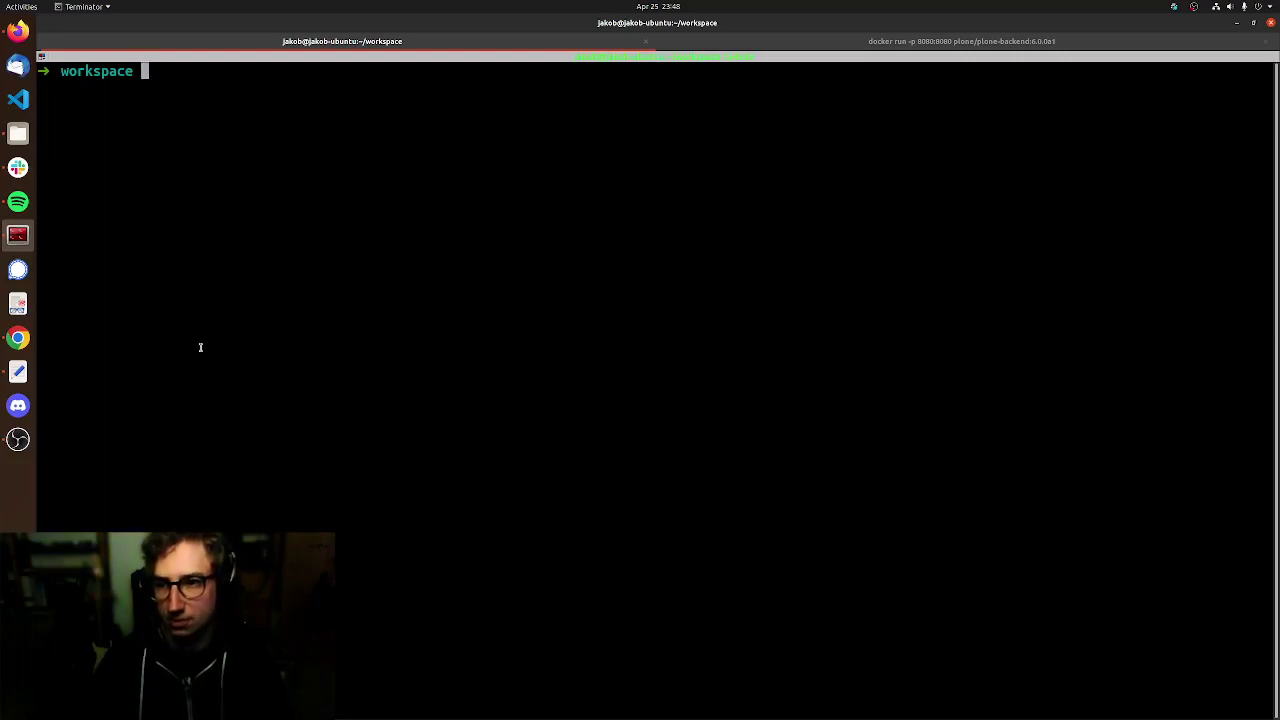
text(y)
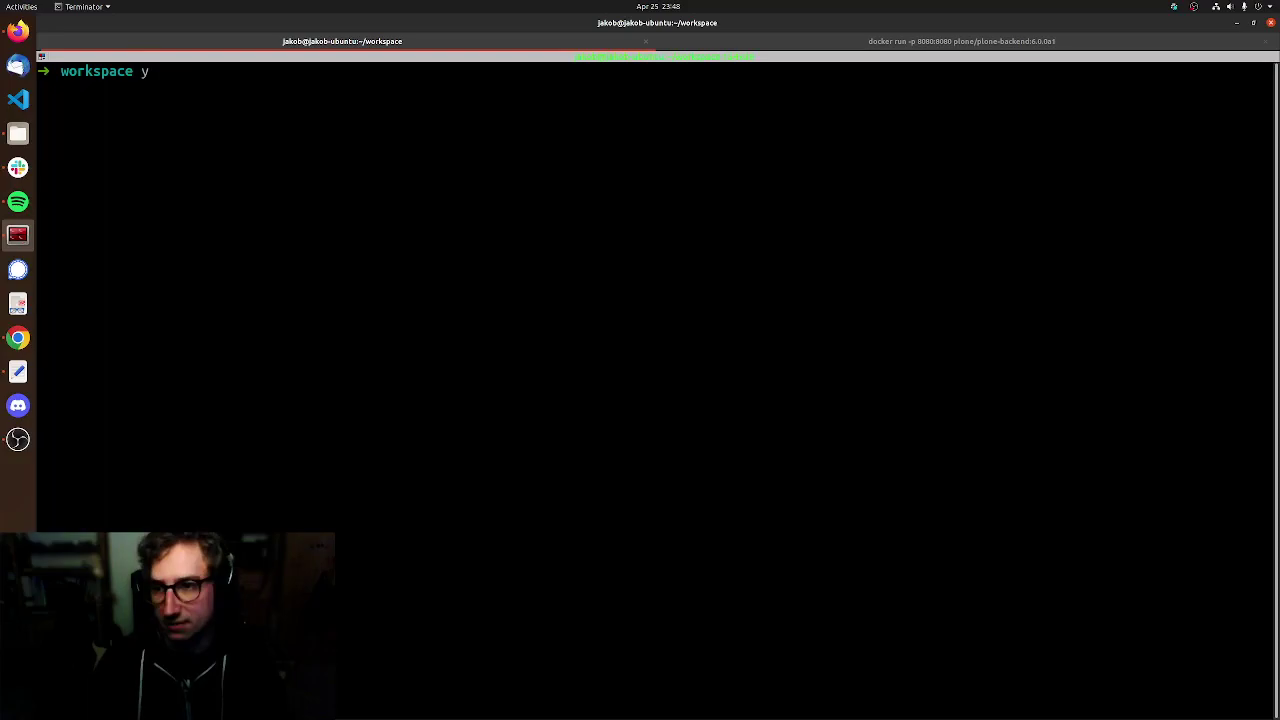
text(o )
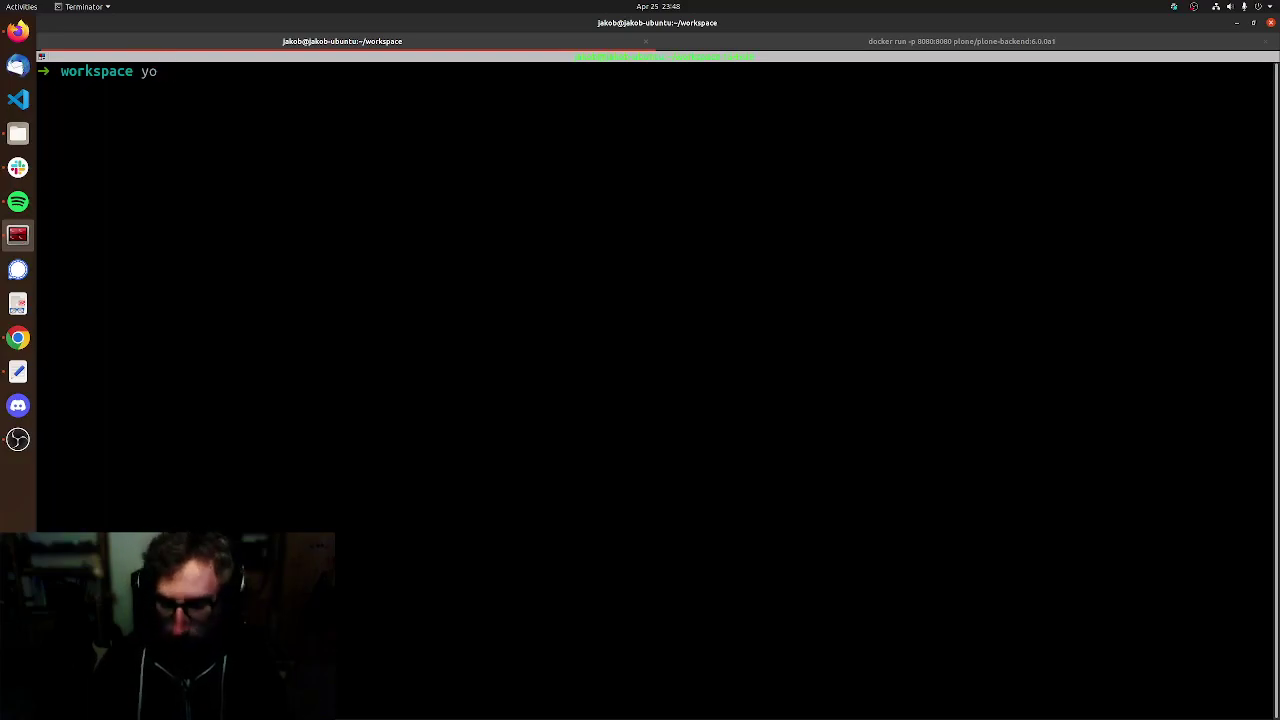
text(@)
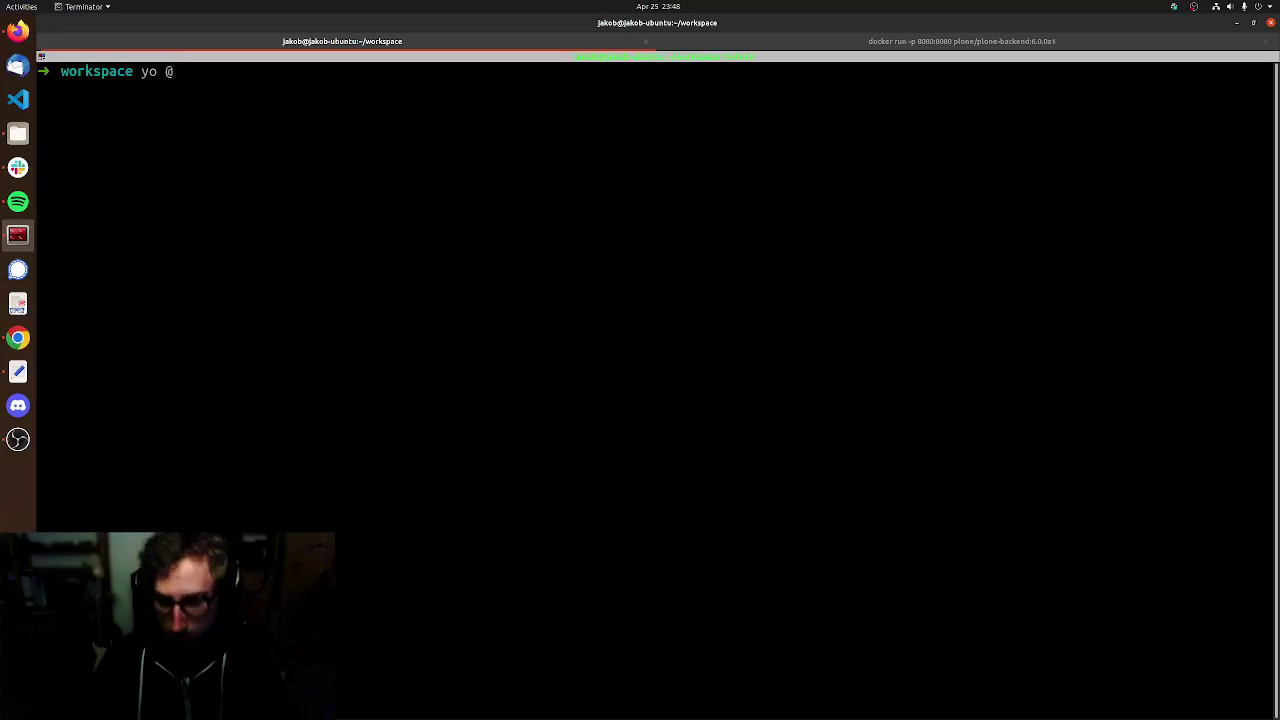
text(plone/v)
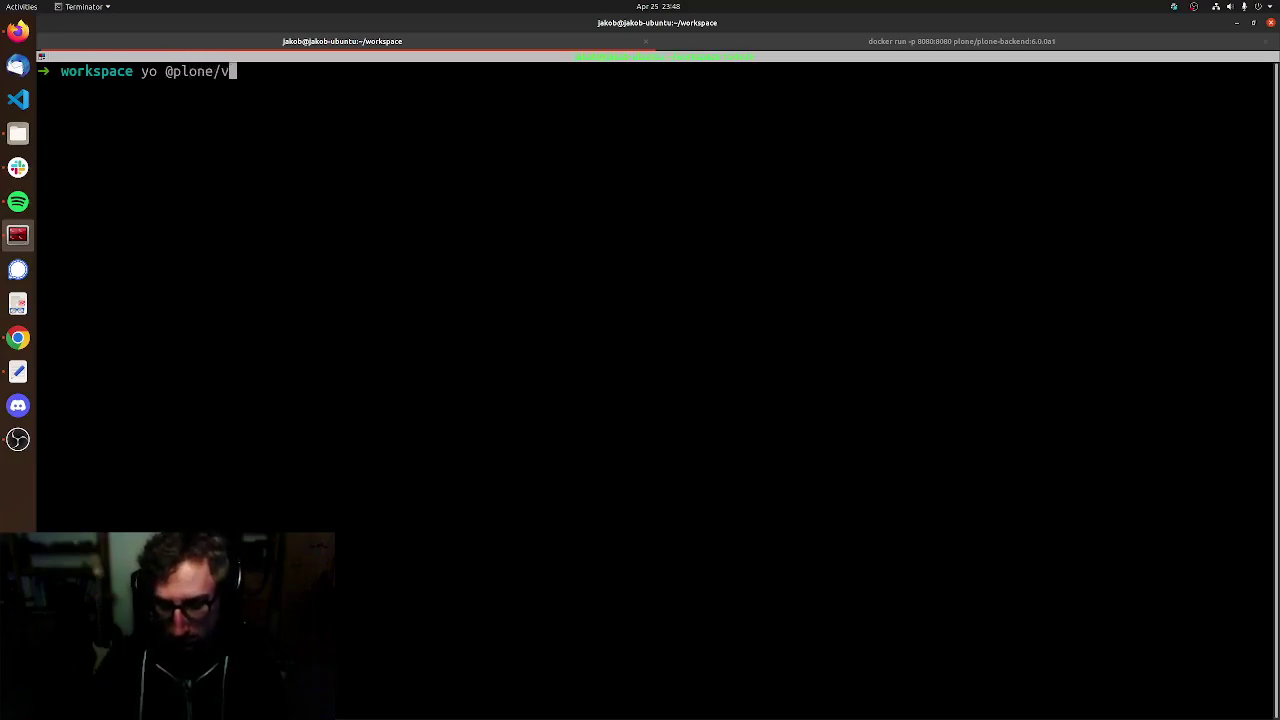
text(olt)
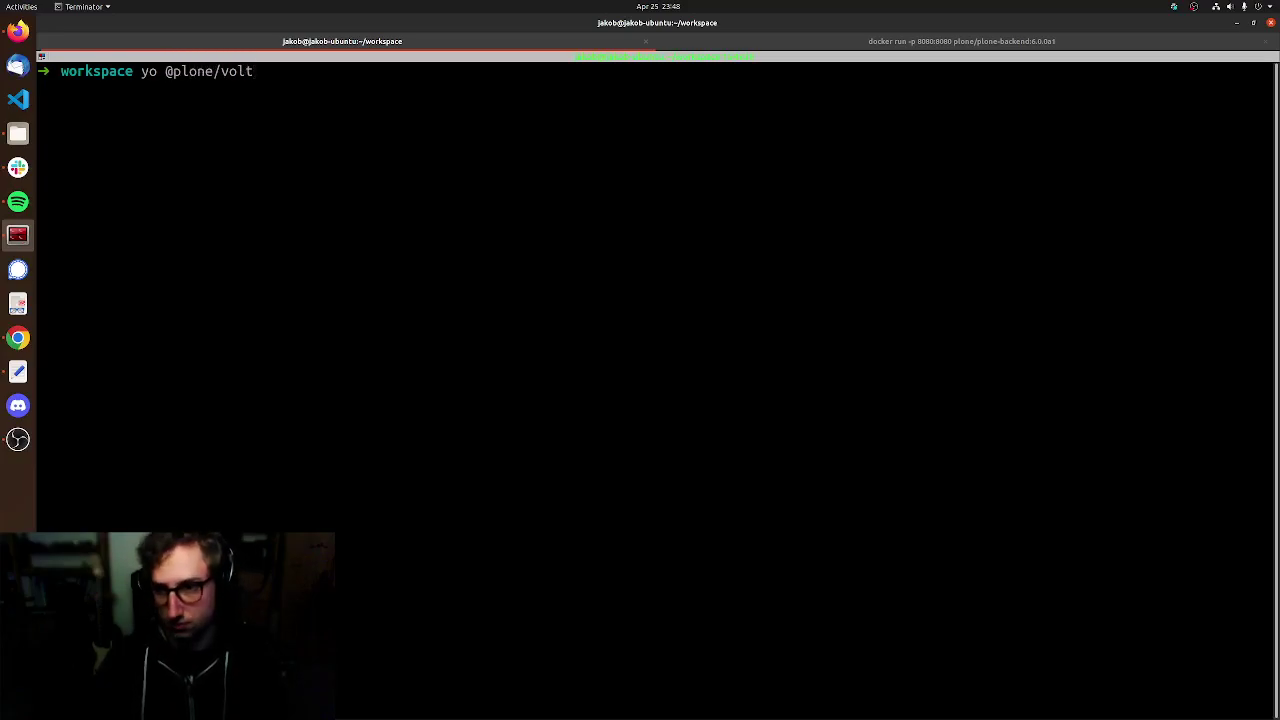
text(o)
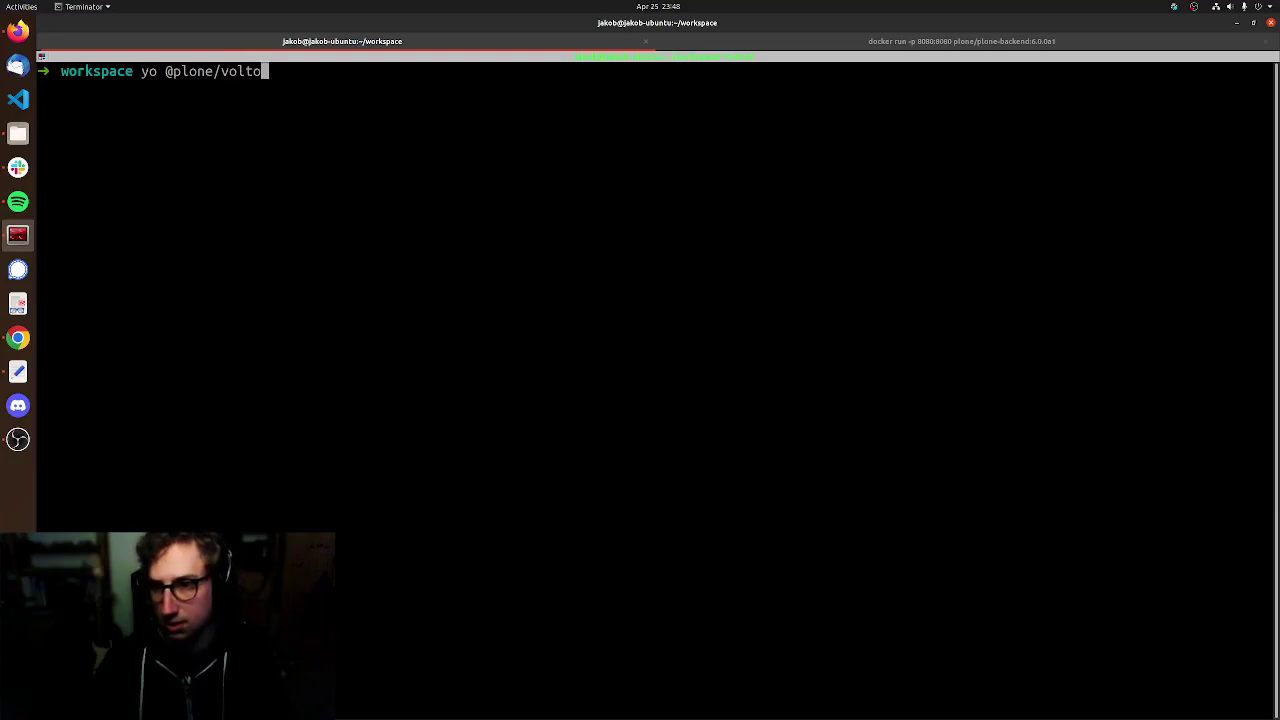
key(Return)
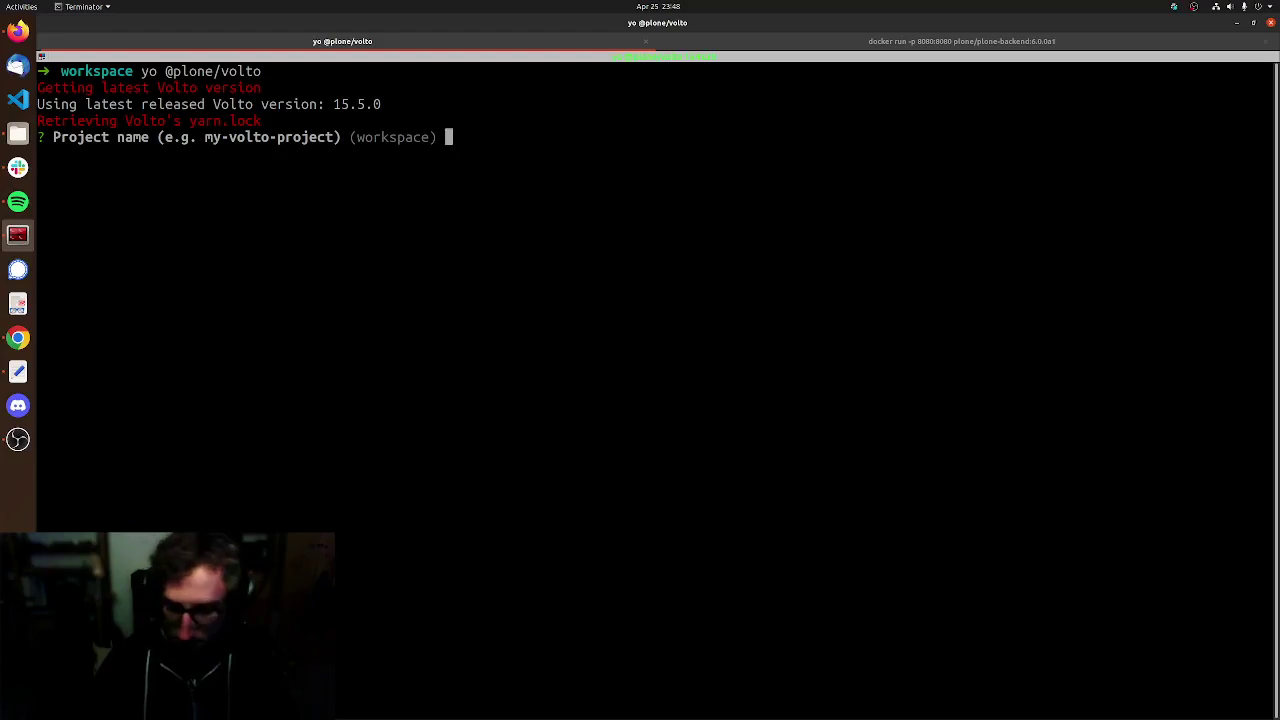
text(world-plone-day)
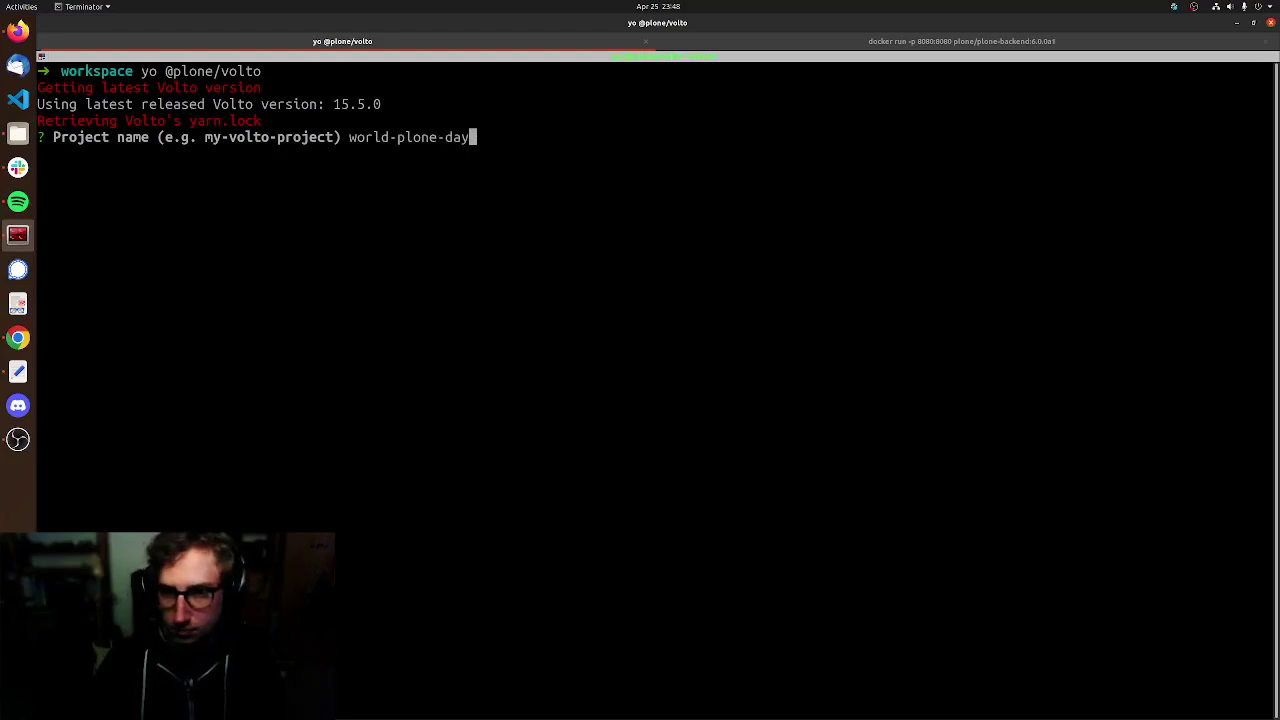
key(Return)
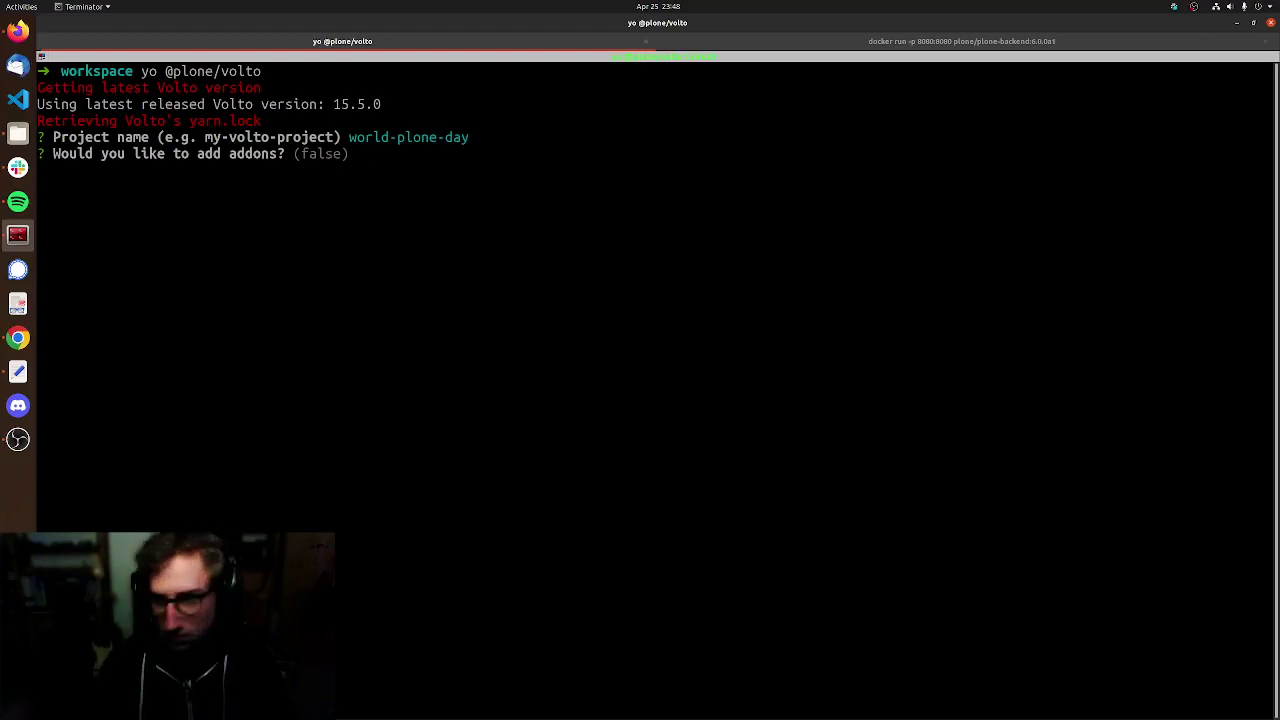
text(y)
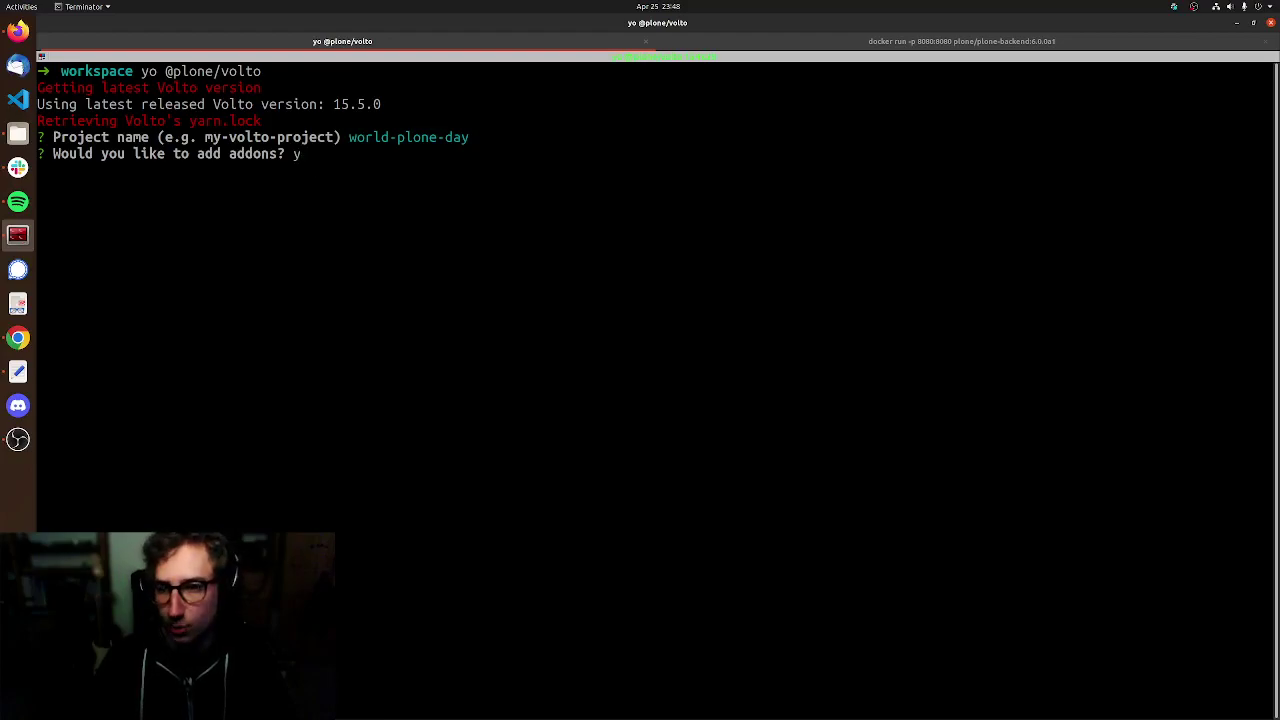
key(Return)
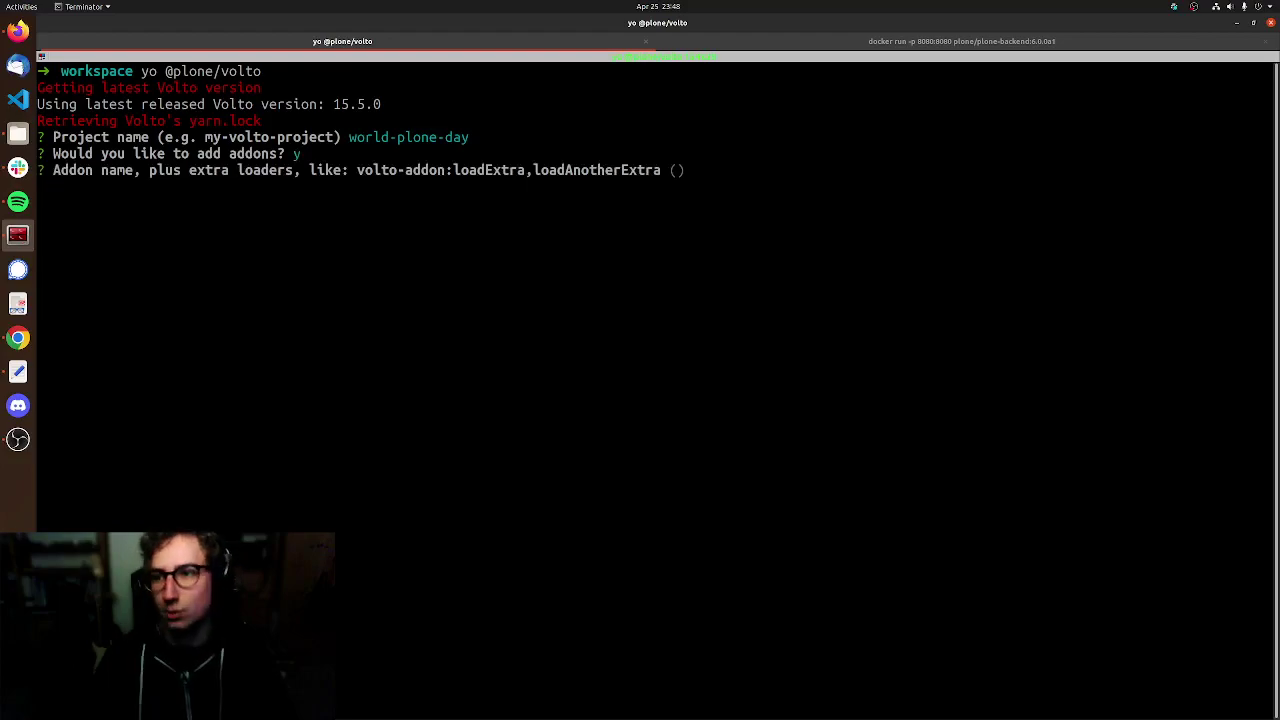
click(17, 44)
click(85, 25)
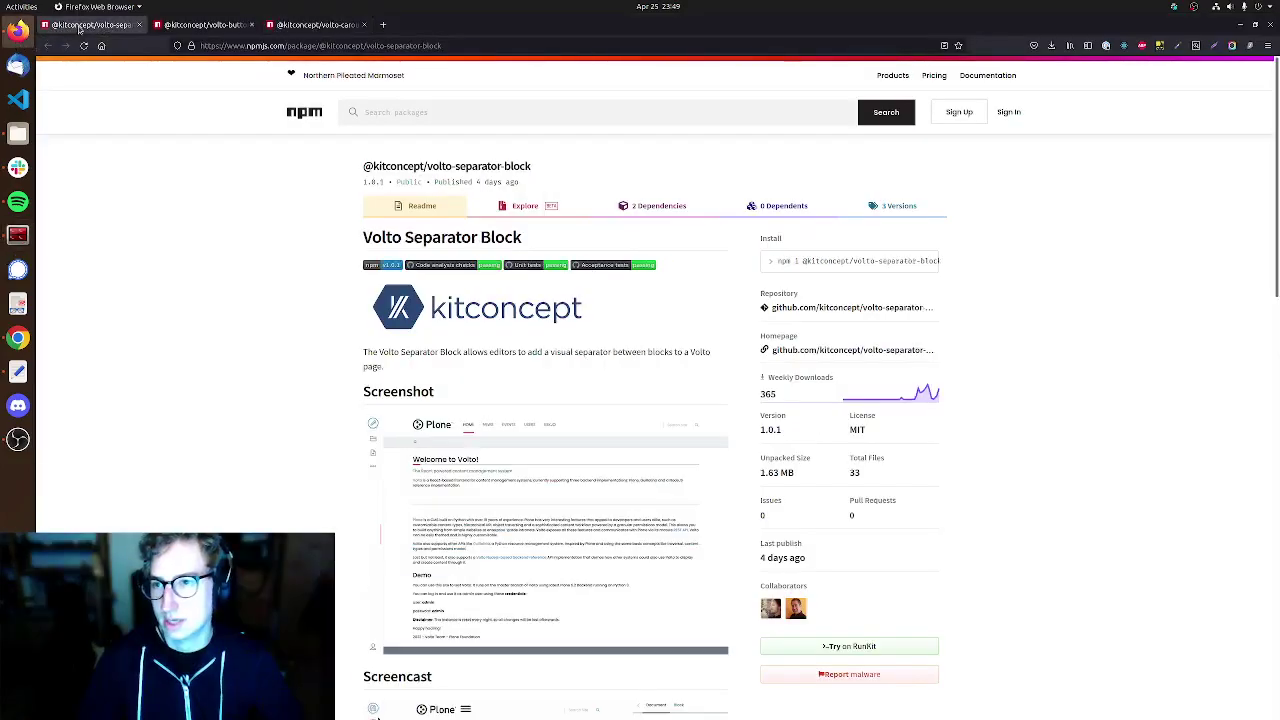
triple_click(449, 166)
key(ctrl+c)
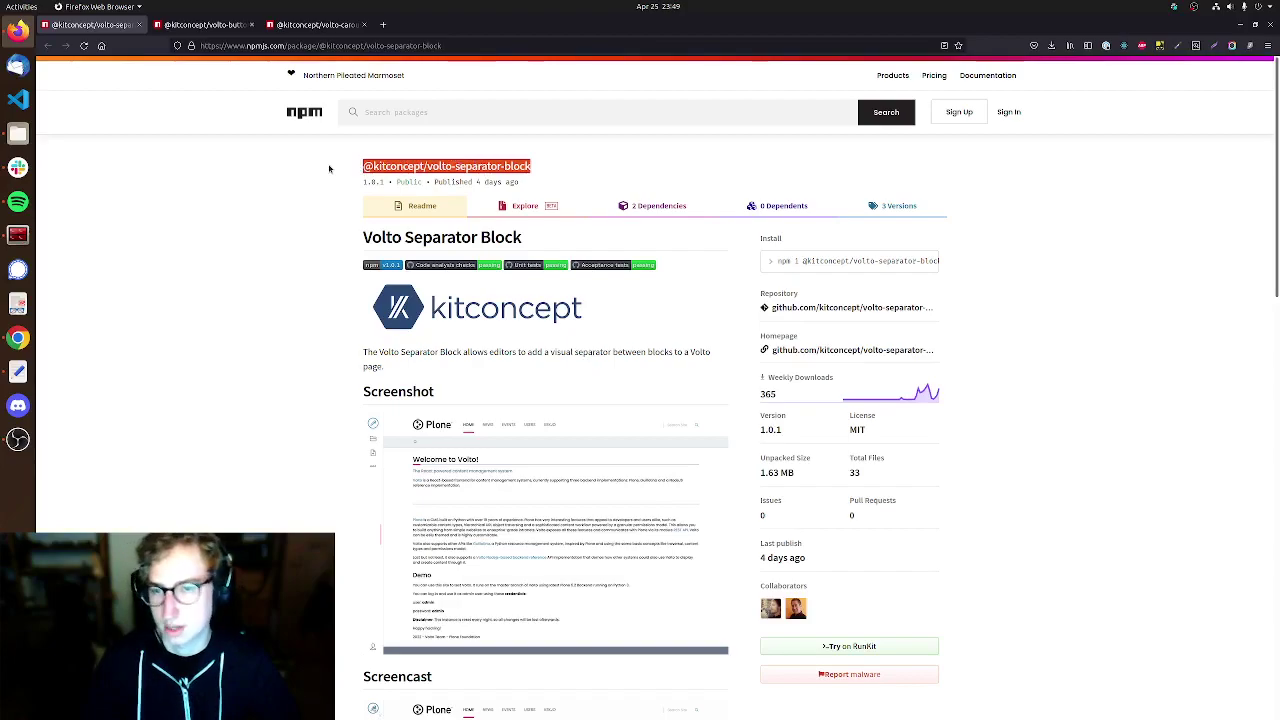
key(alt+Tab)
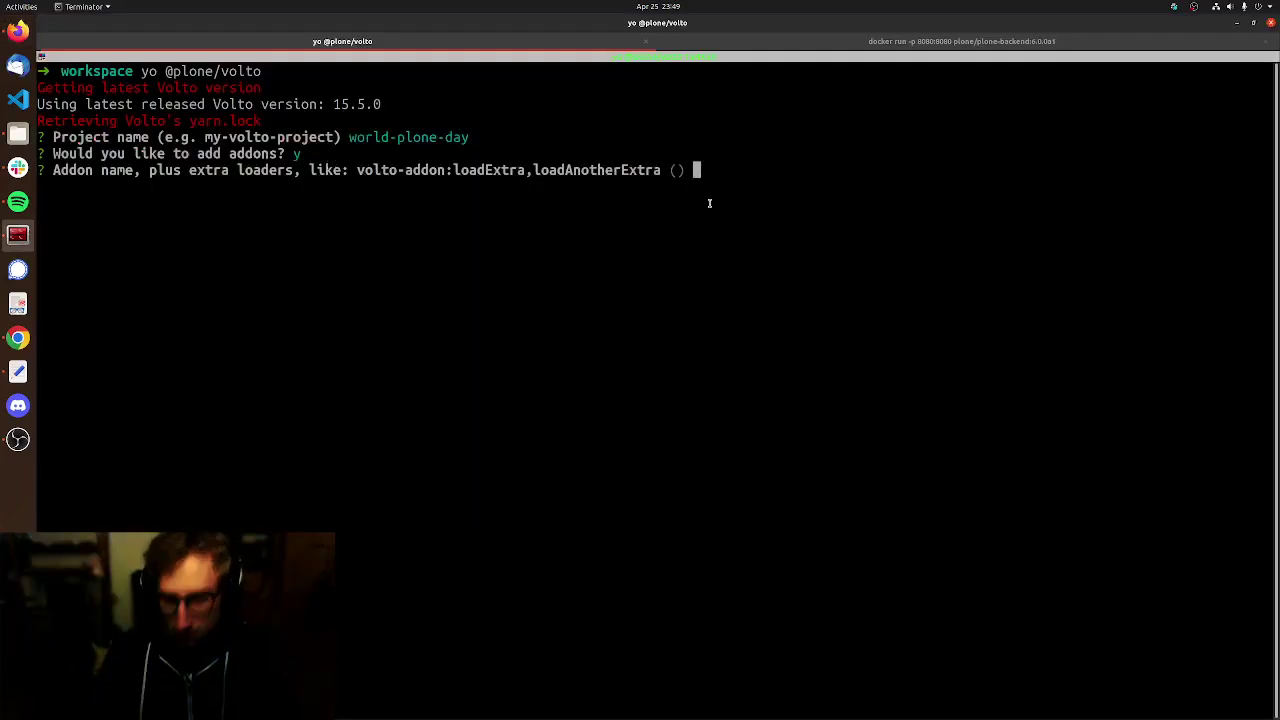
key(ctrl+shift+v)
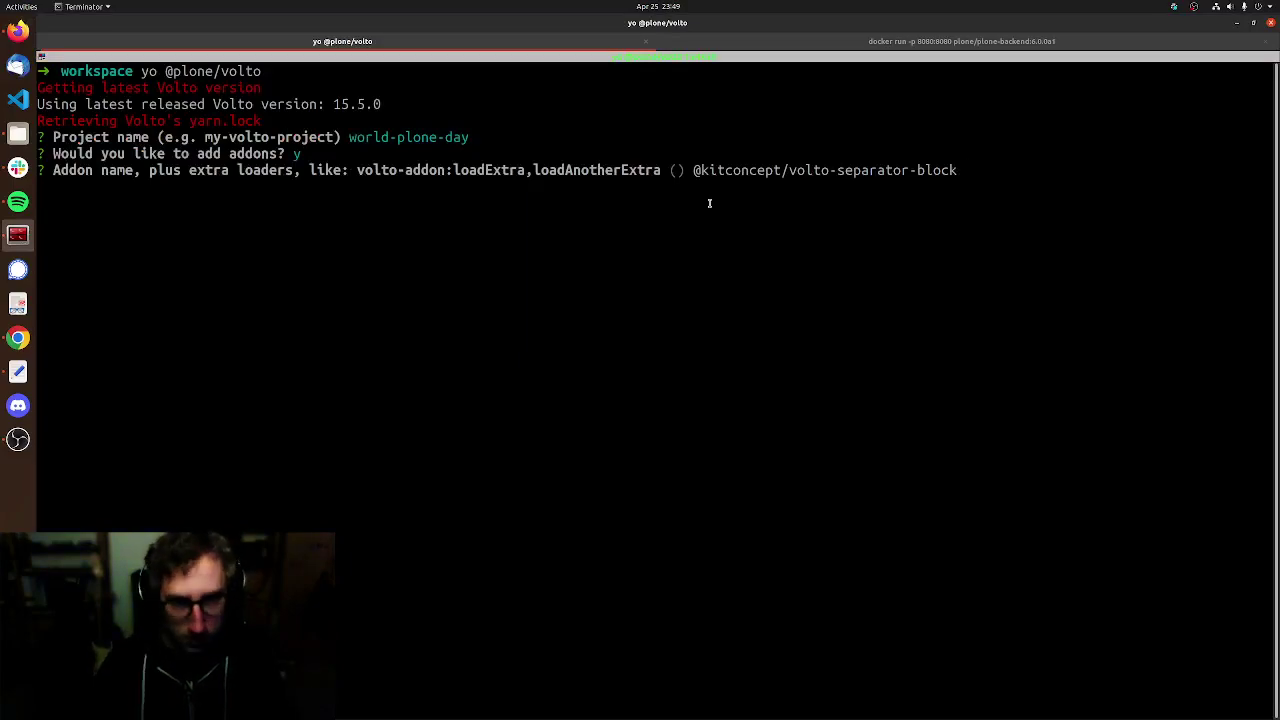
key(Return)
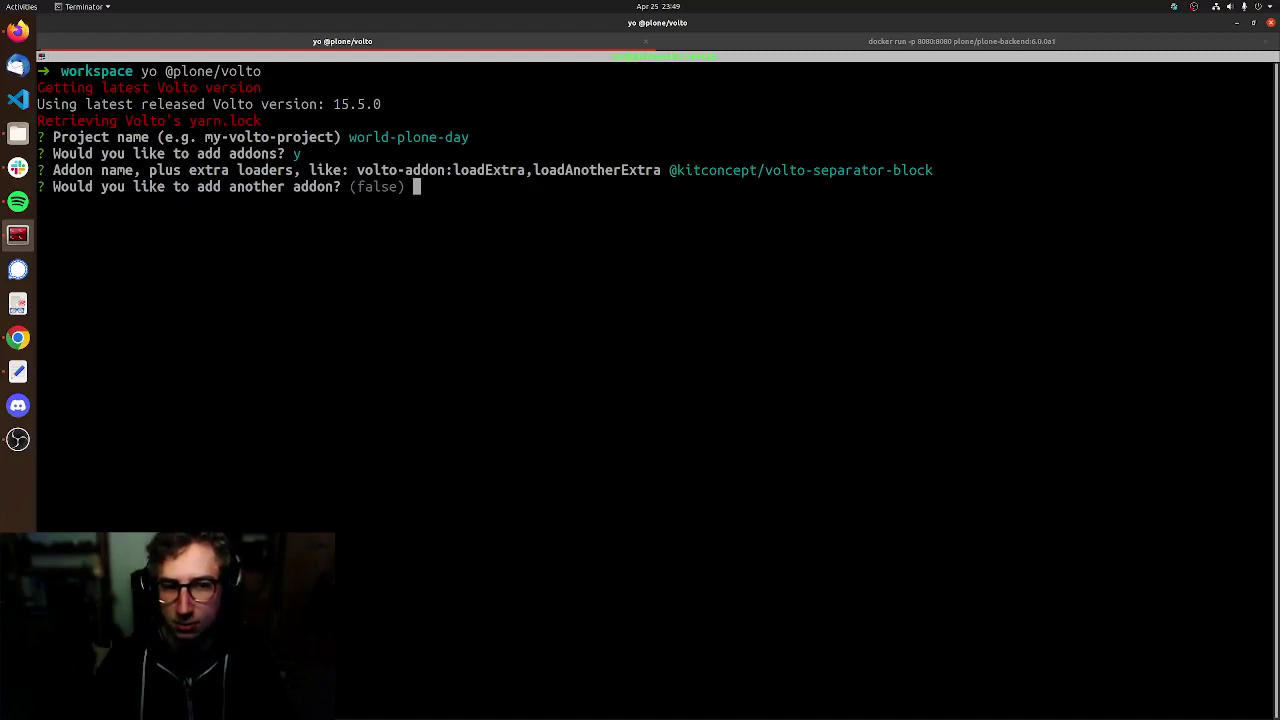
text(y)
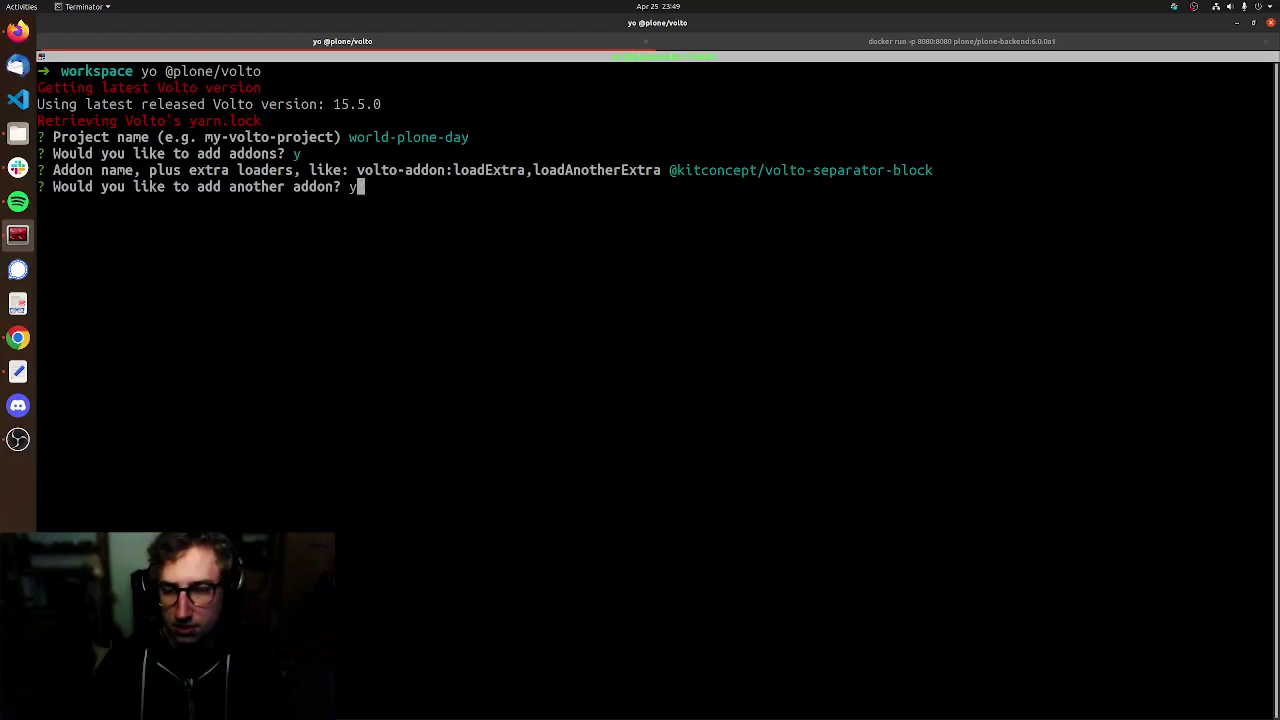
key(Return)
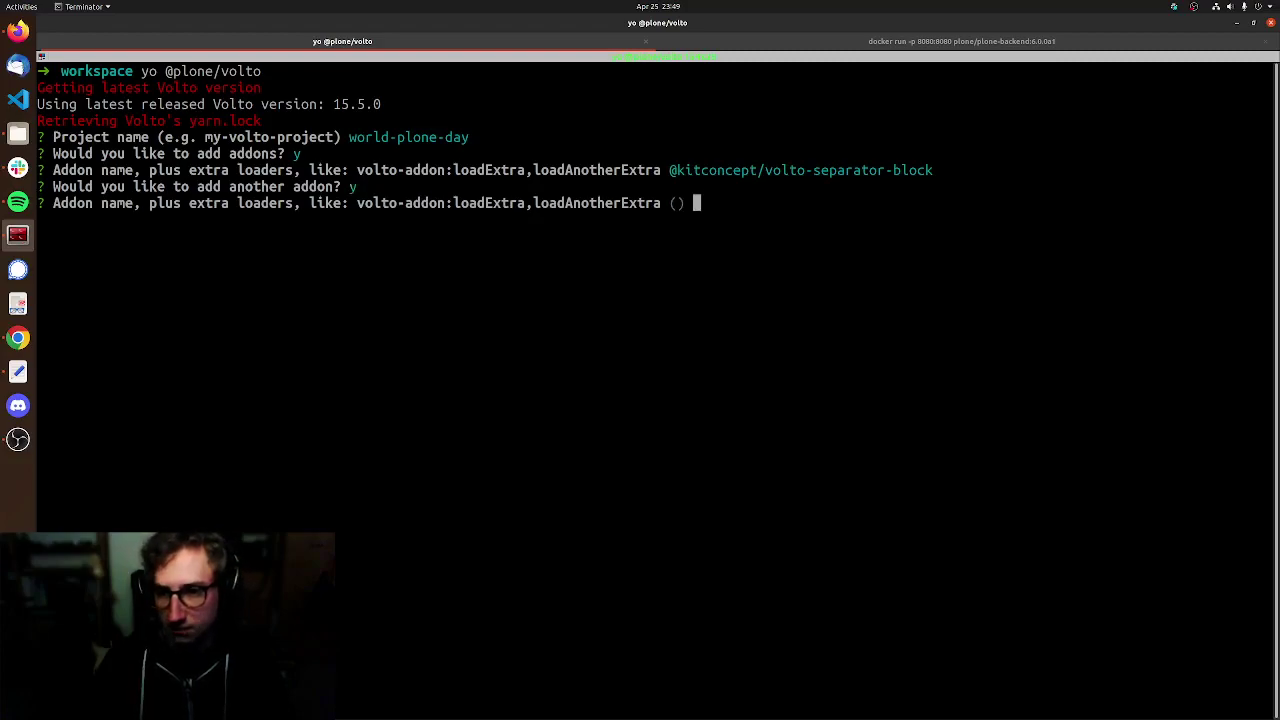
key(alt+Tab)
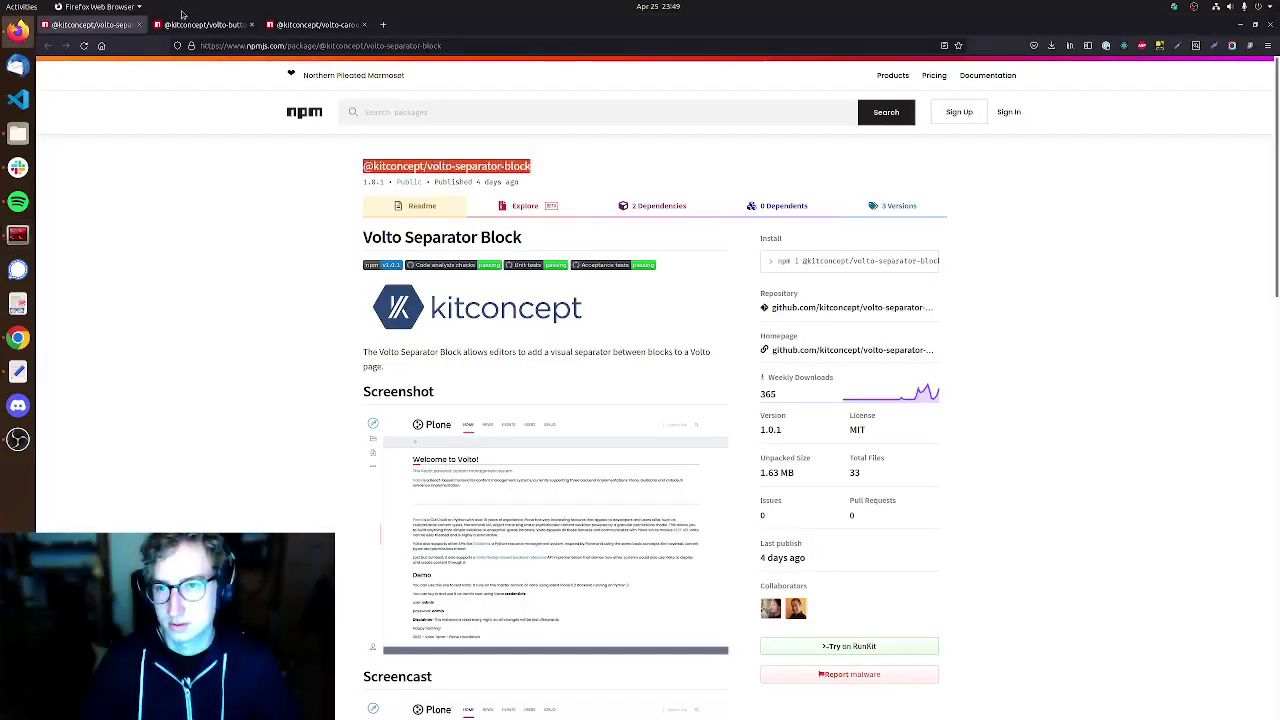
click(200, 24)
triple_click(400, 168)
key(ctrl+c)
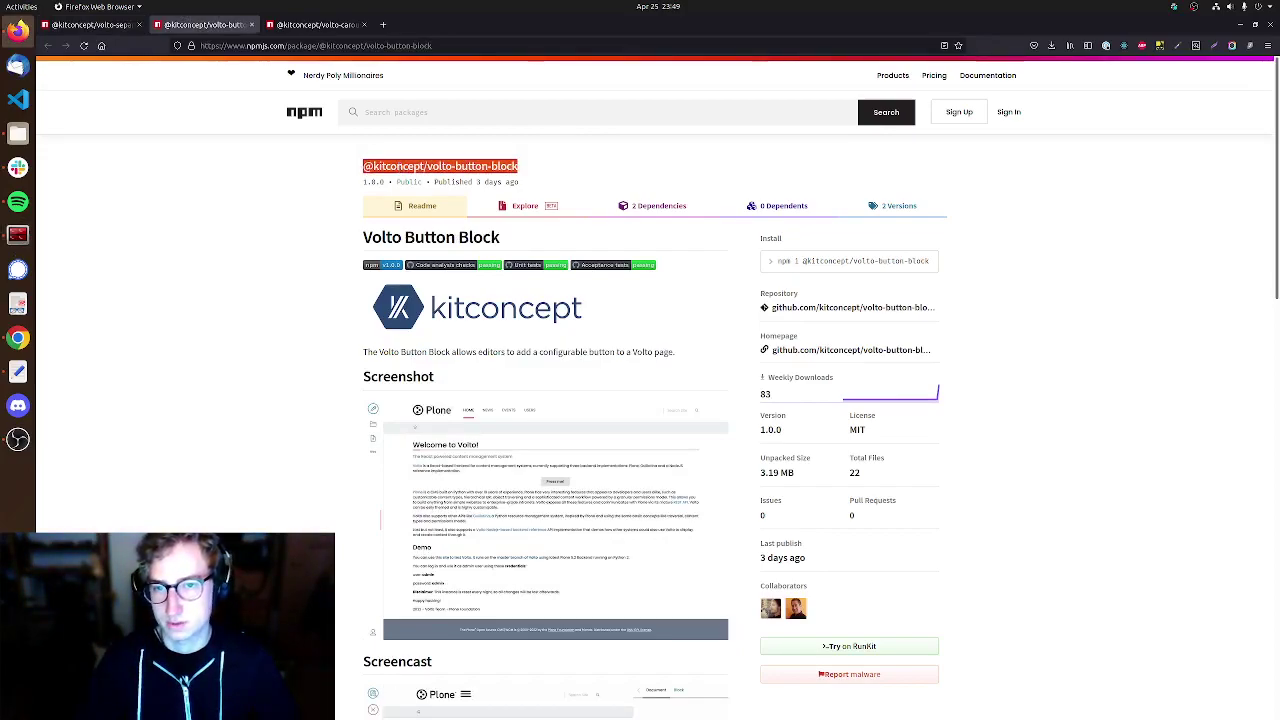
key(alt+Tab)
key(ctrl+shift+v)
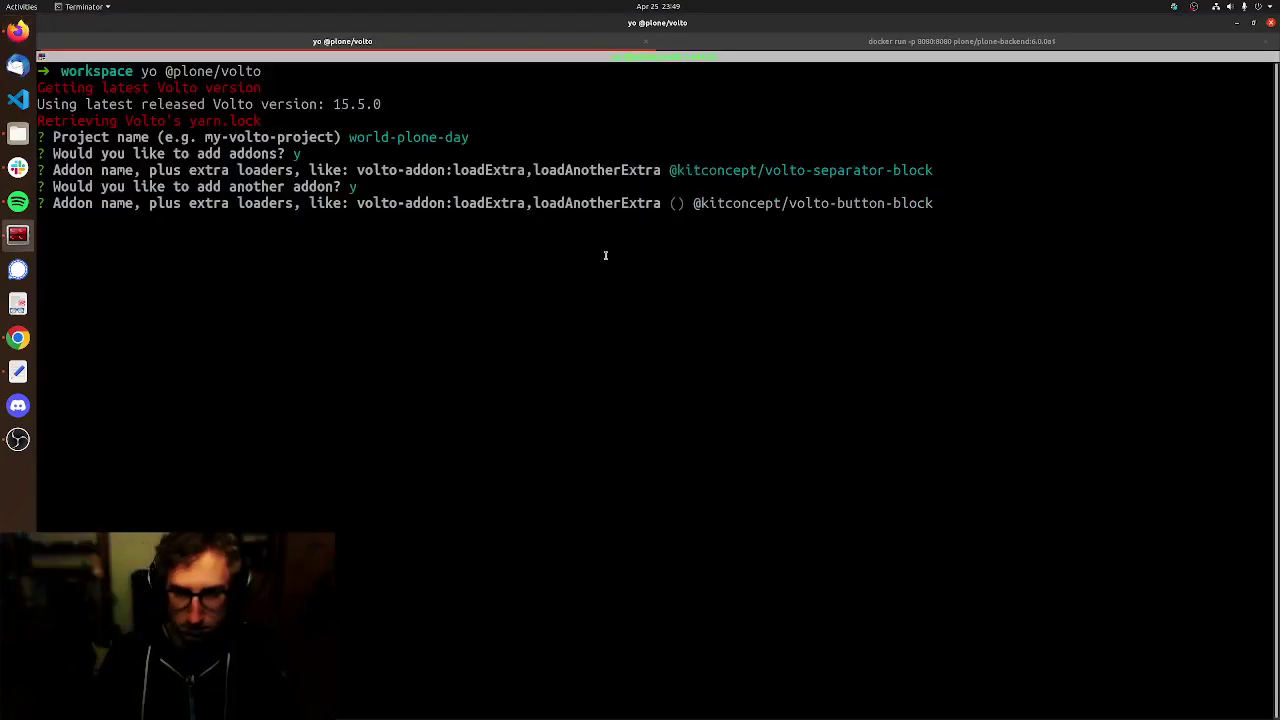
key(Return)
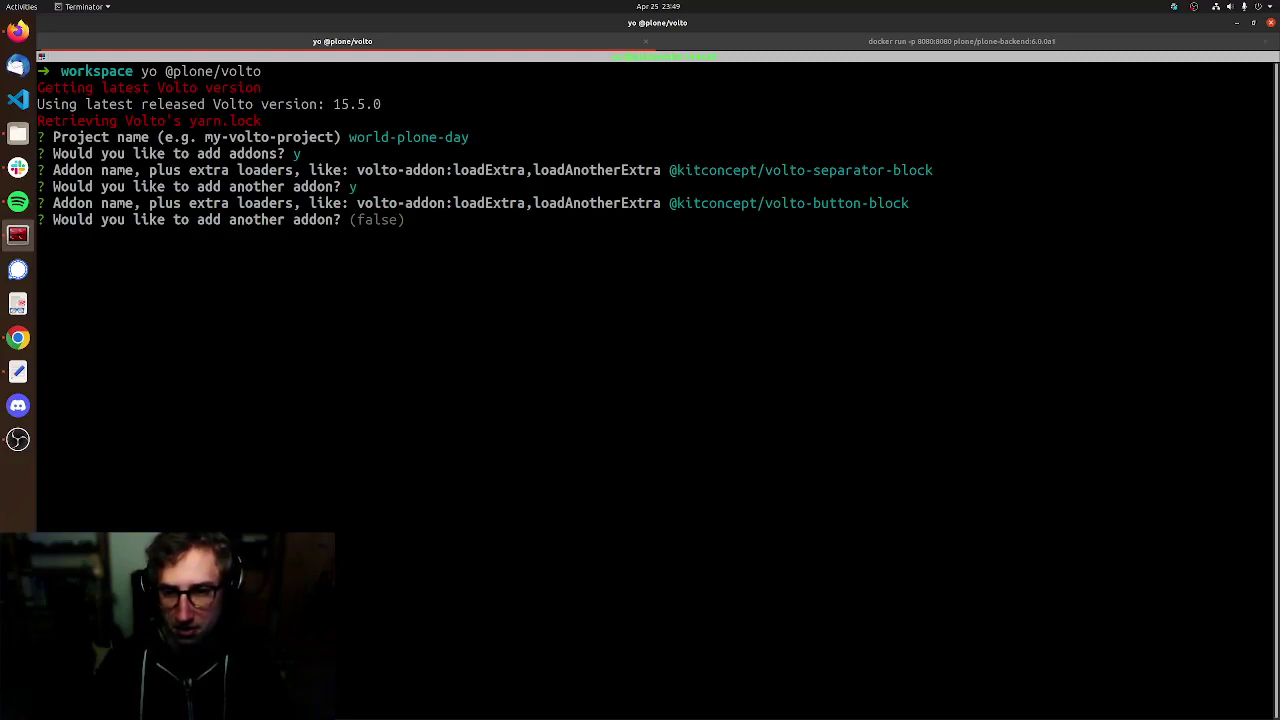
text(y)
key(Return)
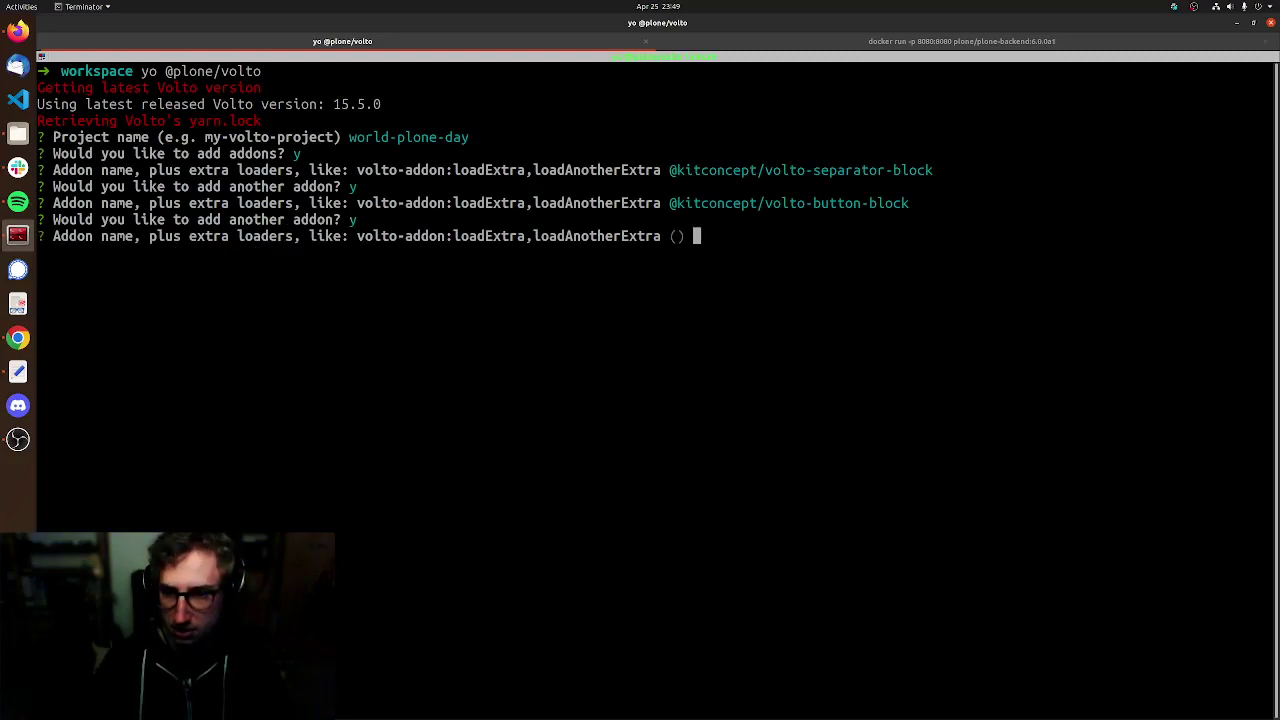
key(alt+Tab)
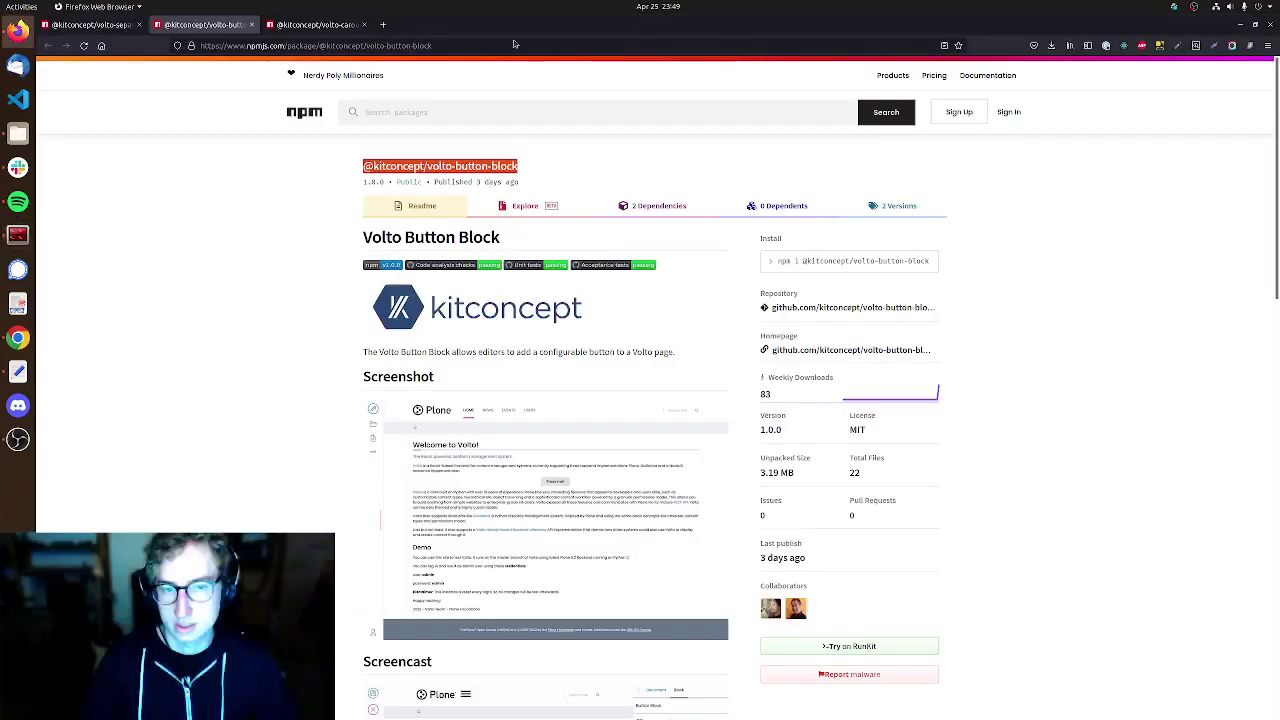
click(323, 30)
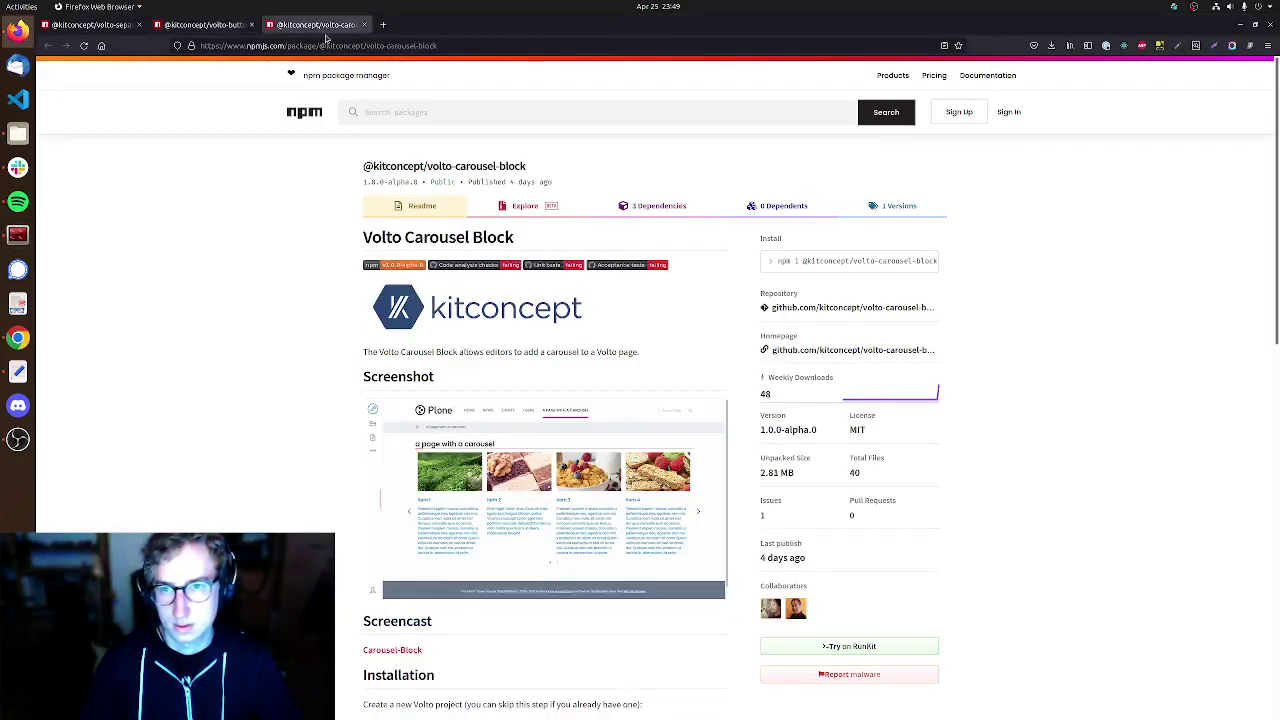
triple_click(427, 165)
key(ctrl+c)
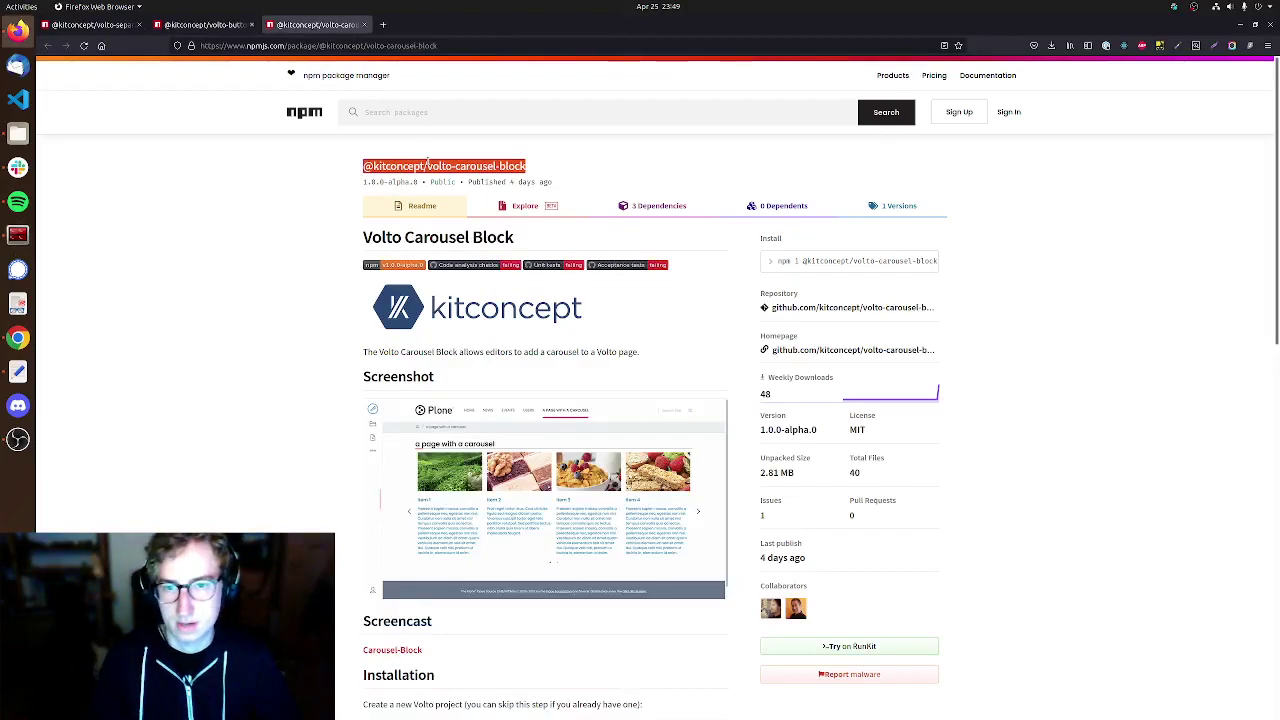
key(alt+Tab)
key(ctrl+shift+v)
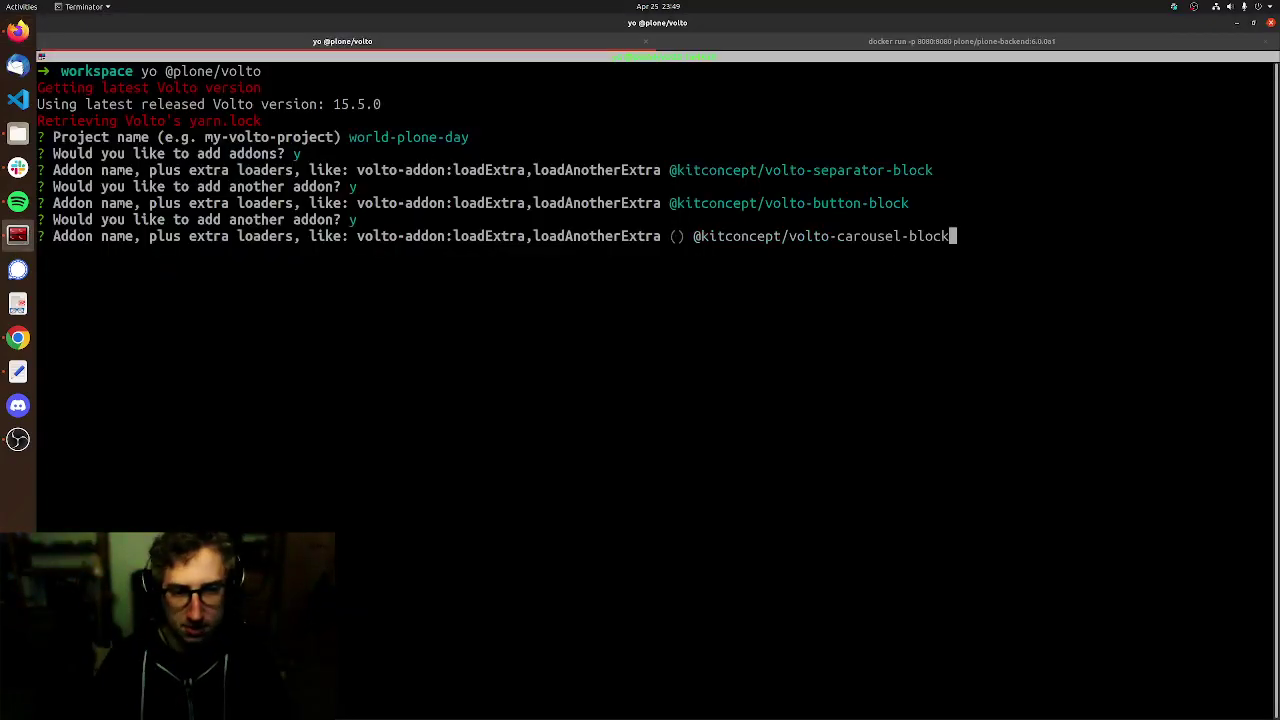
key(Return)
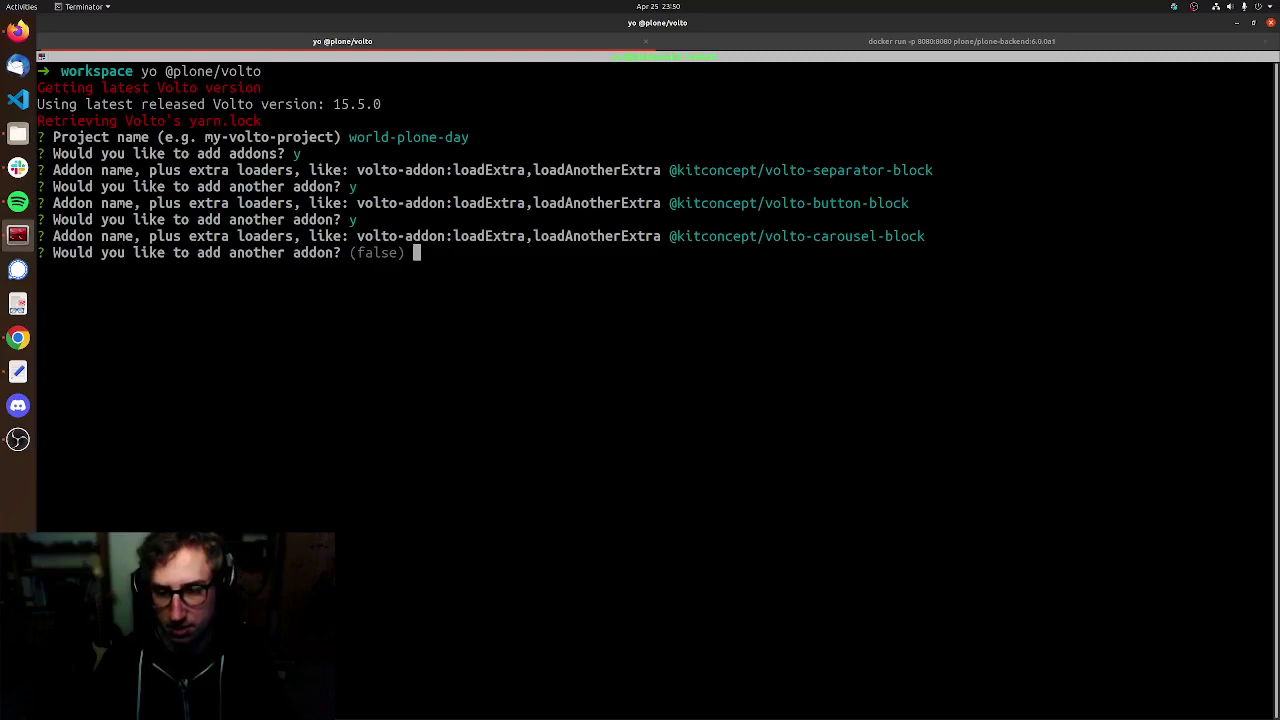
Decline further addons and choose carousel block version 1.0.0-alpha.0 at both version prompts
key(Return)
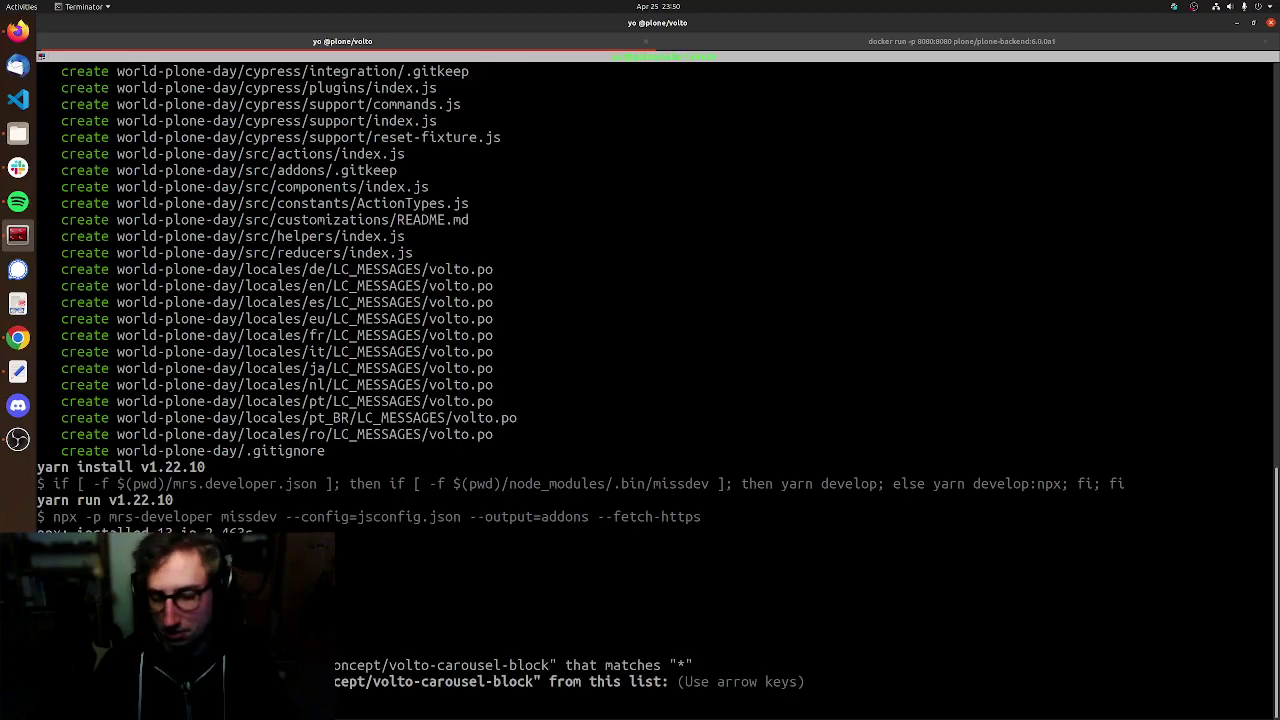
key(Return)
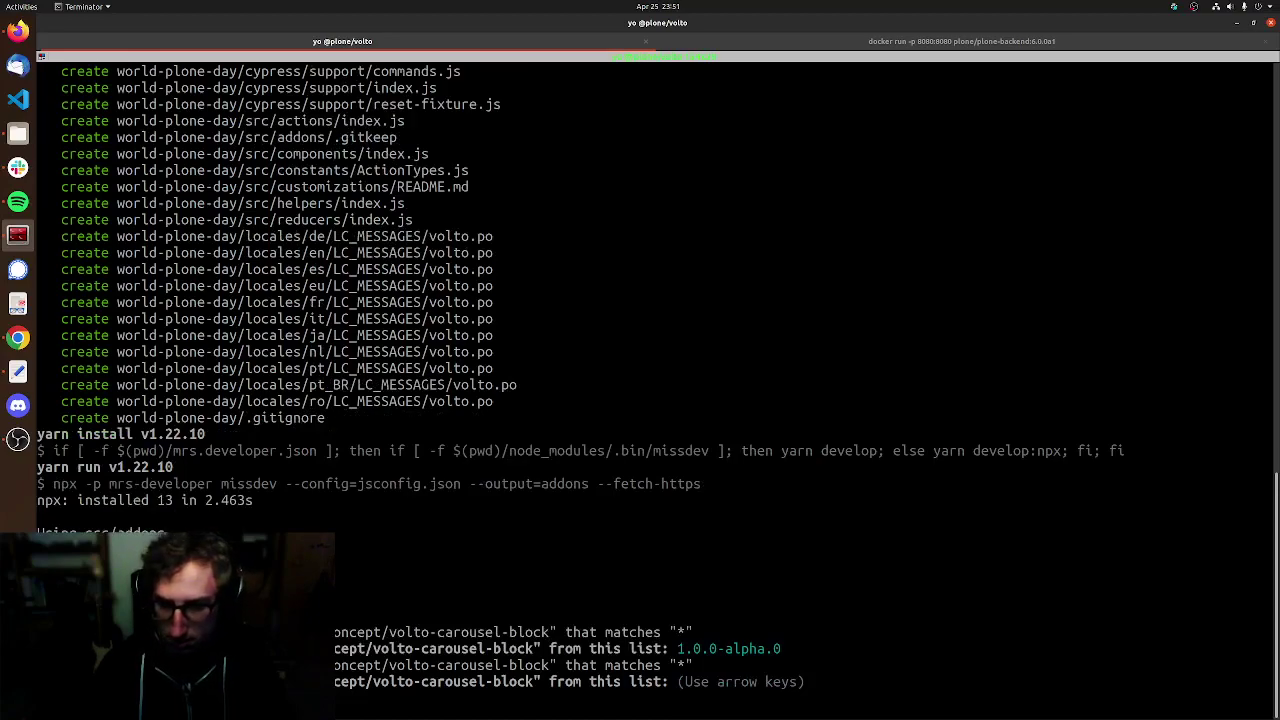
key(Return)
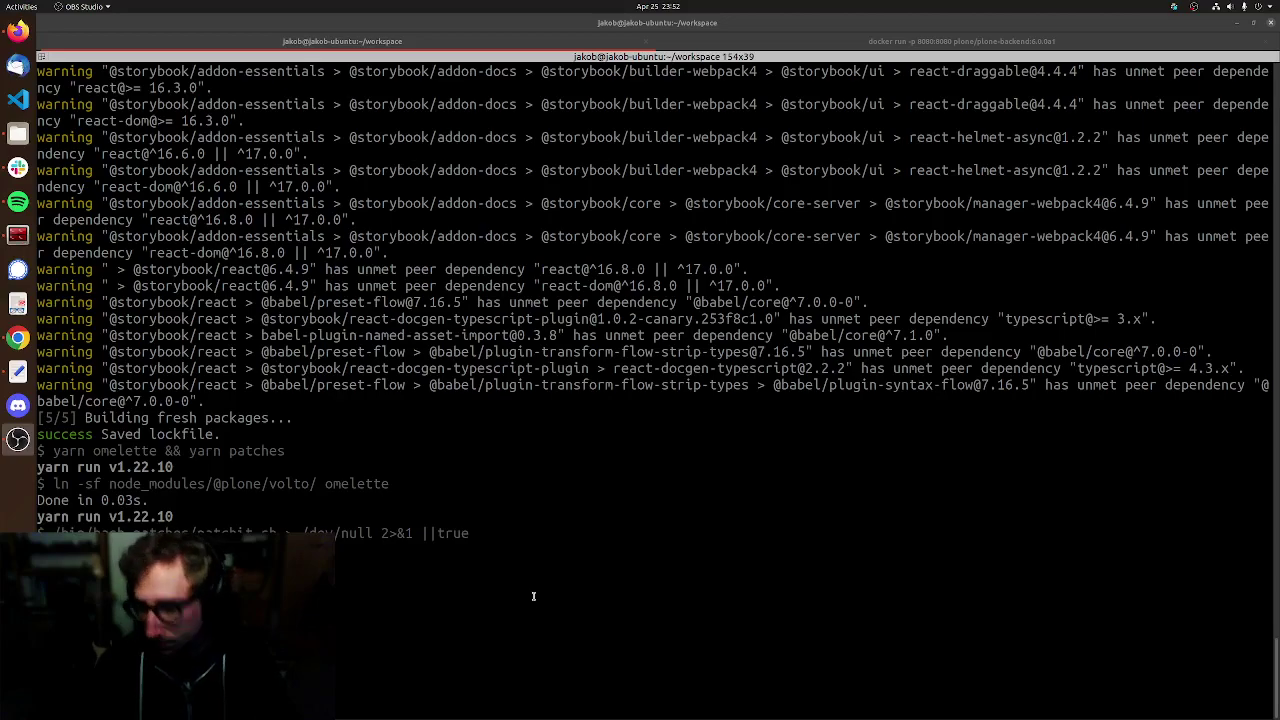
Focus the terminal to open the world-plone-day project folder in VS Code
click(458, 613)
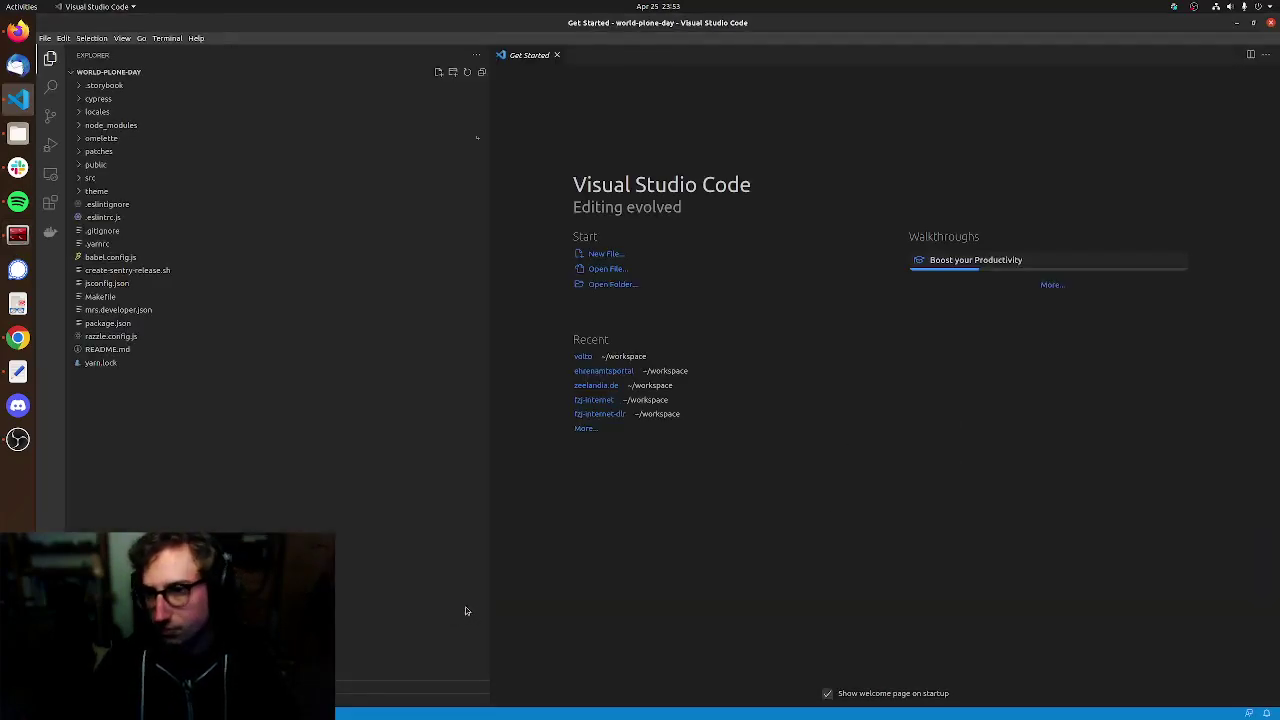
Open package.json and highlight the addons line and its volto-carousel-block entry
click(113, 326)
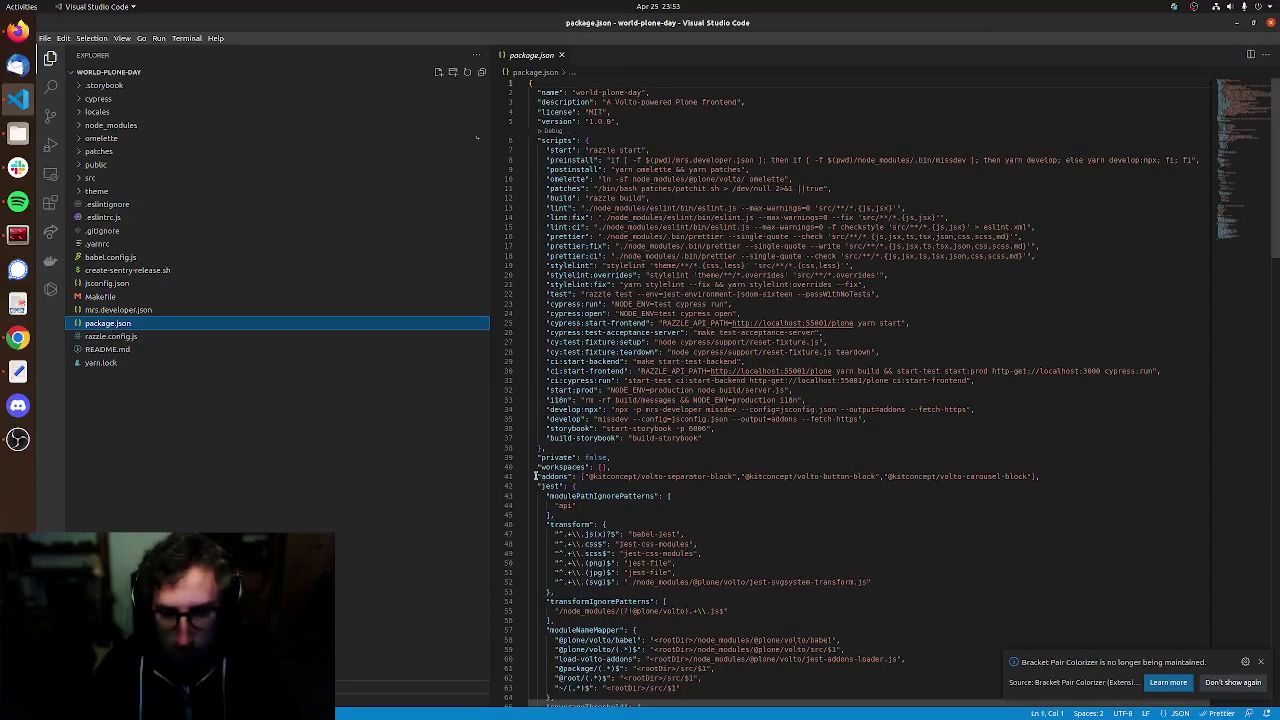
drag(536, 476, 1041, 479)
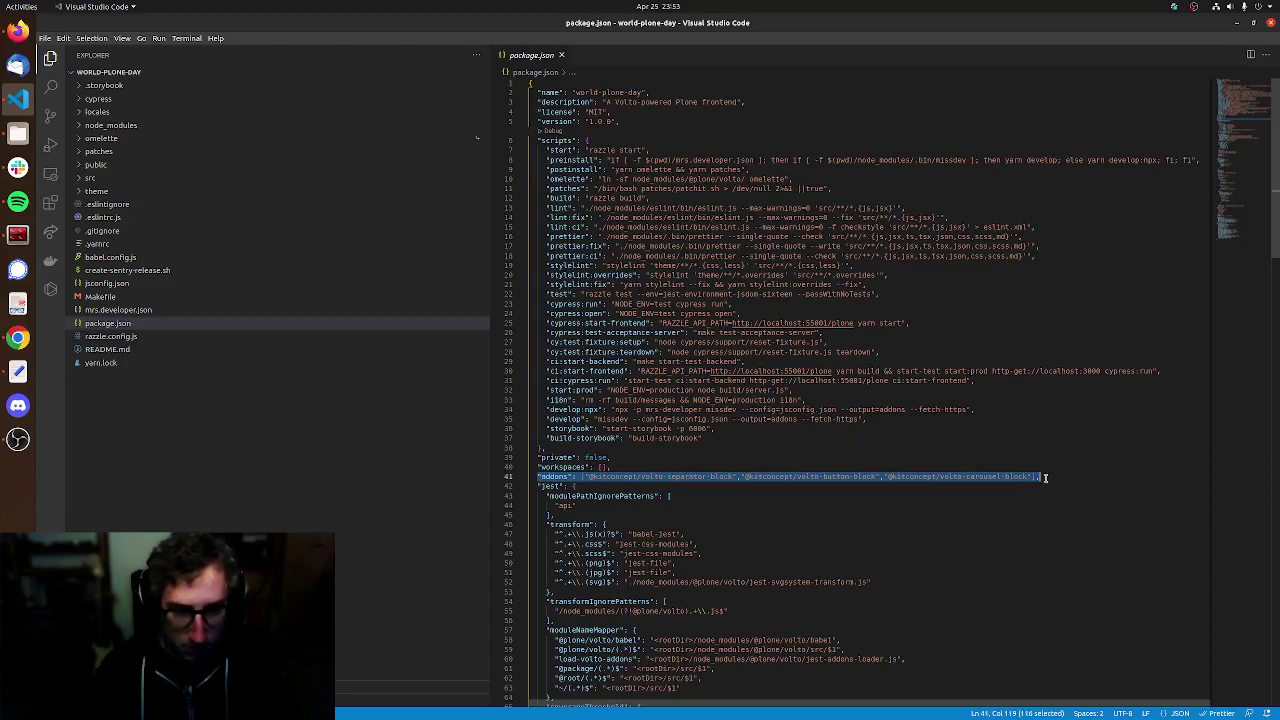
click(1046, 477)
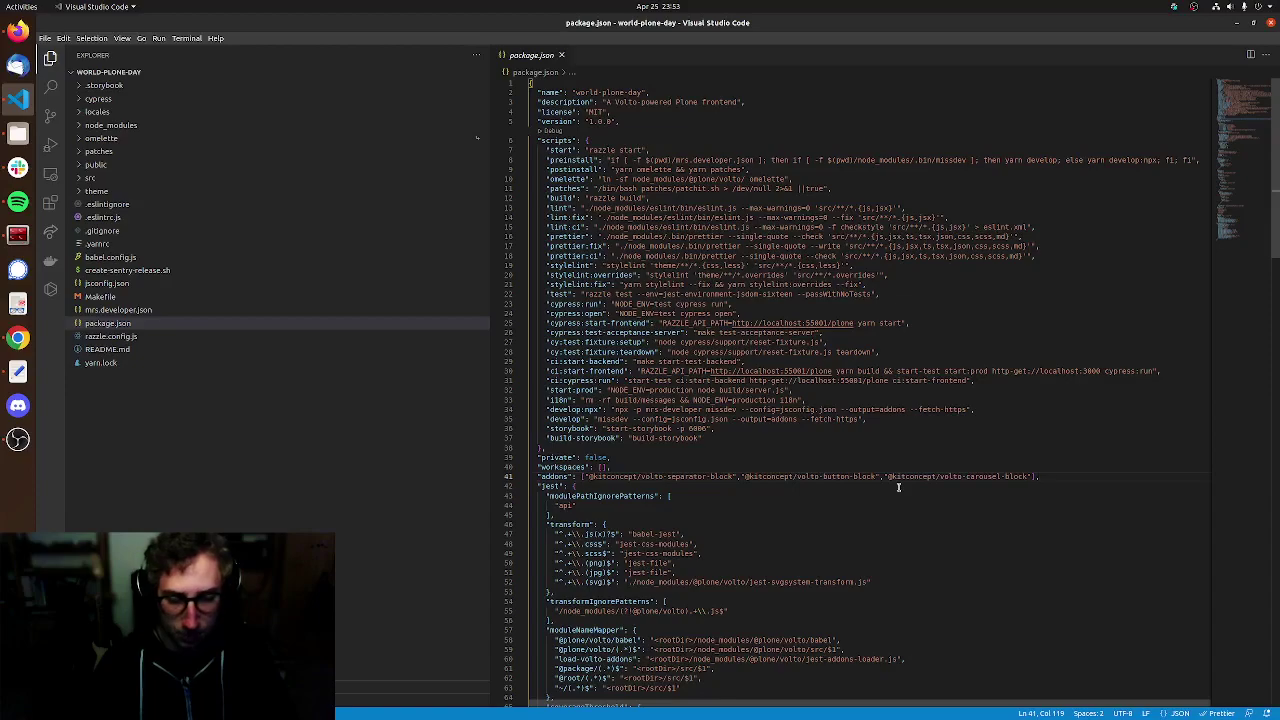
drag(889, 477, 1024, 476)
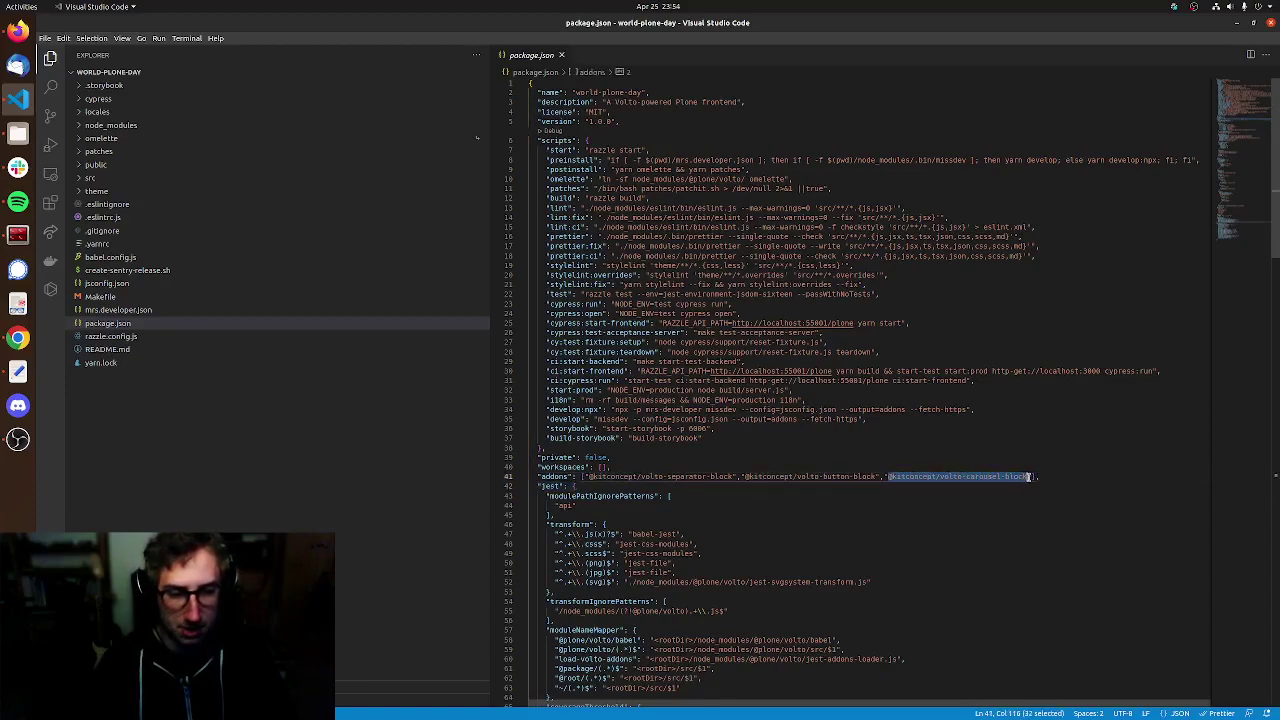
click(1044, 477)
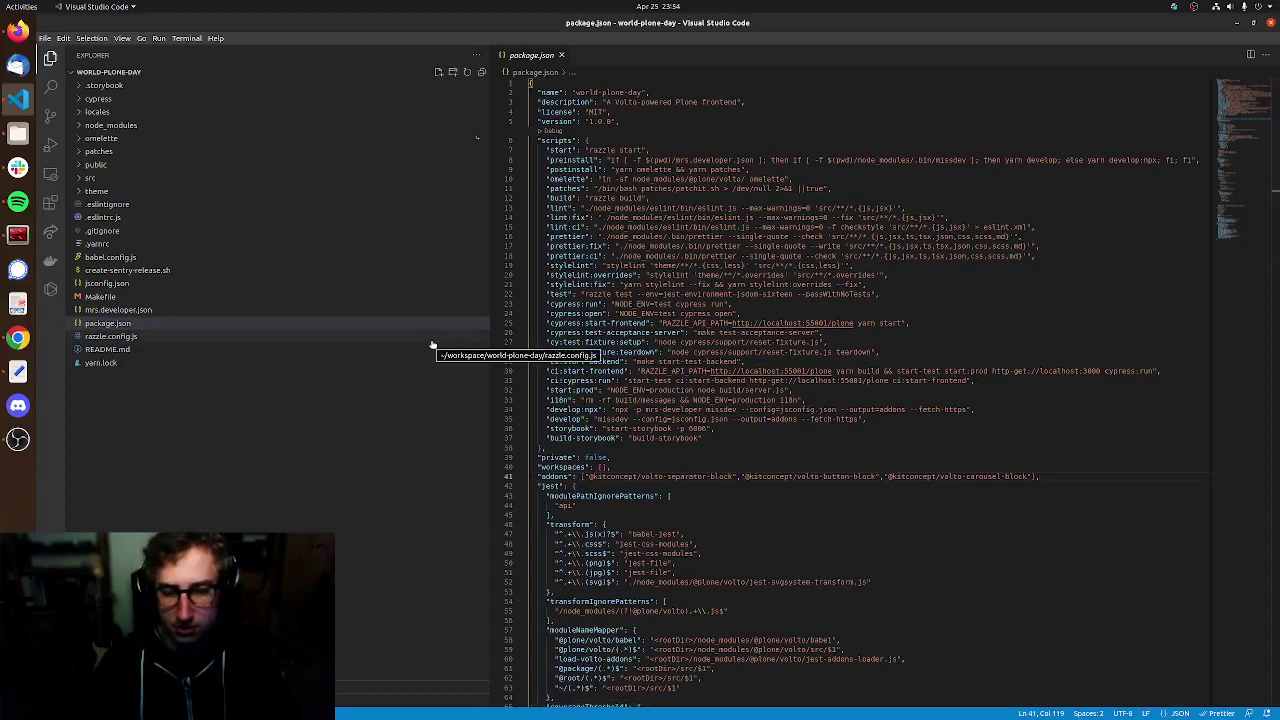
Minimize VS Code, check the Plone backend log, then return to the yarn start output
click(1234, 27)
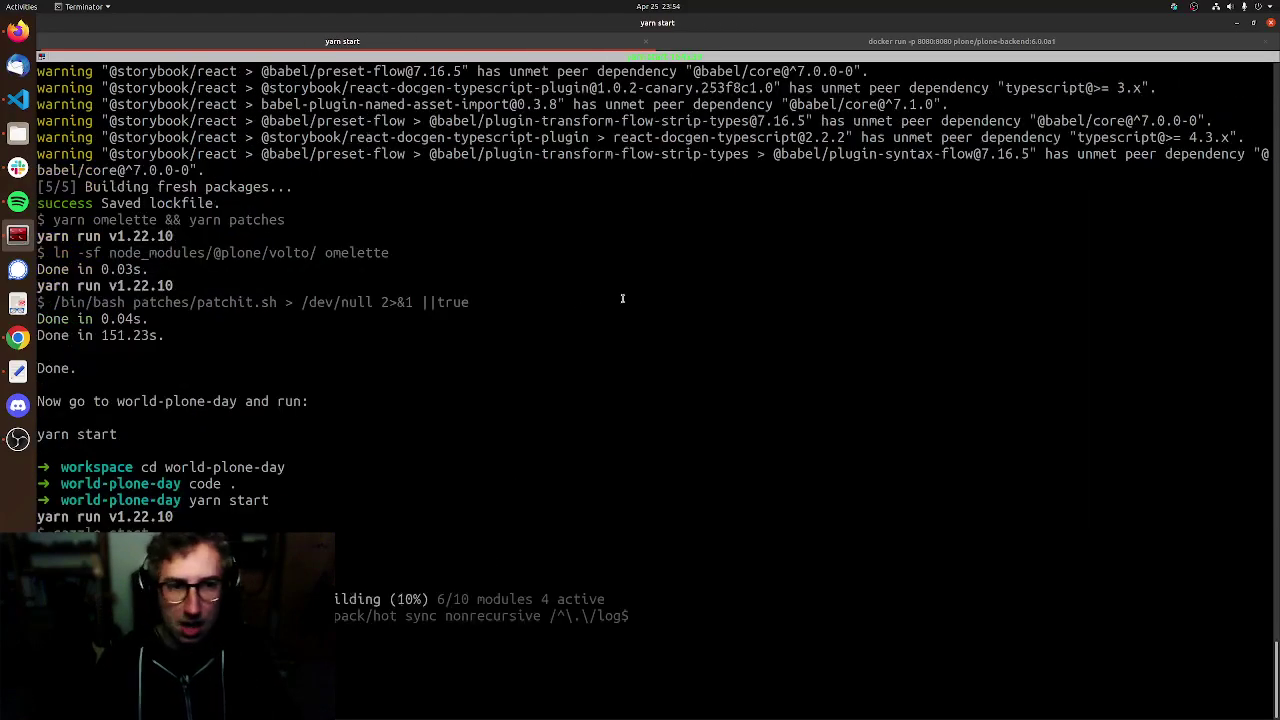
click(851, 46)
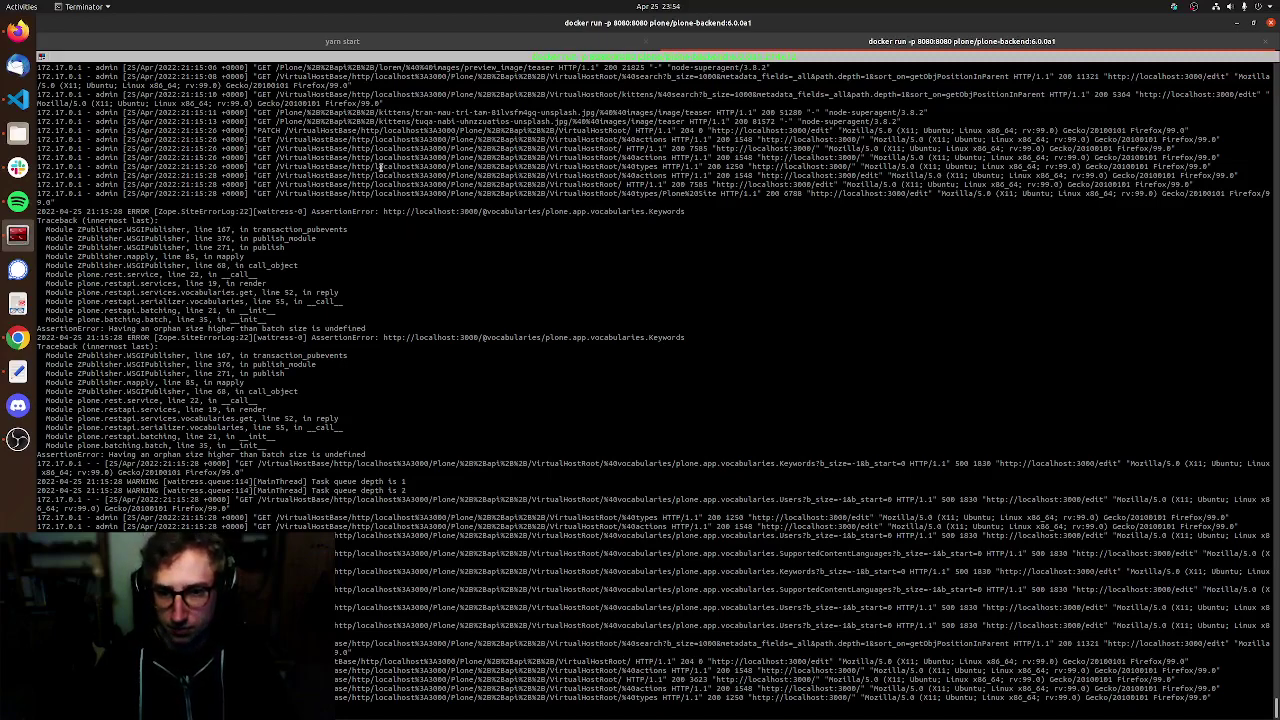
click(365, 45)
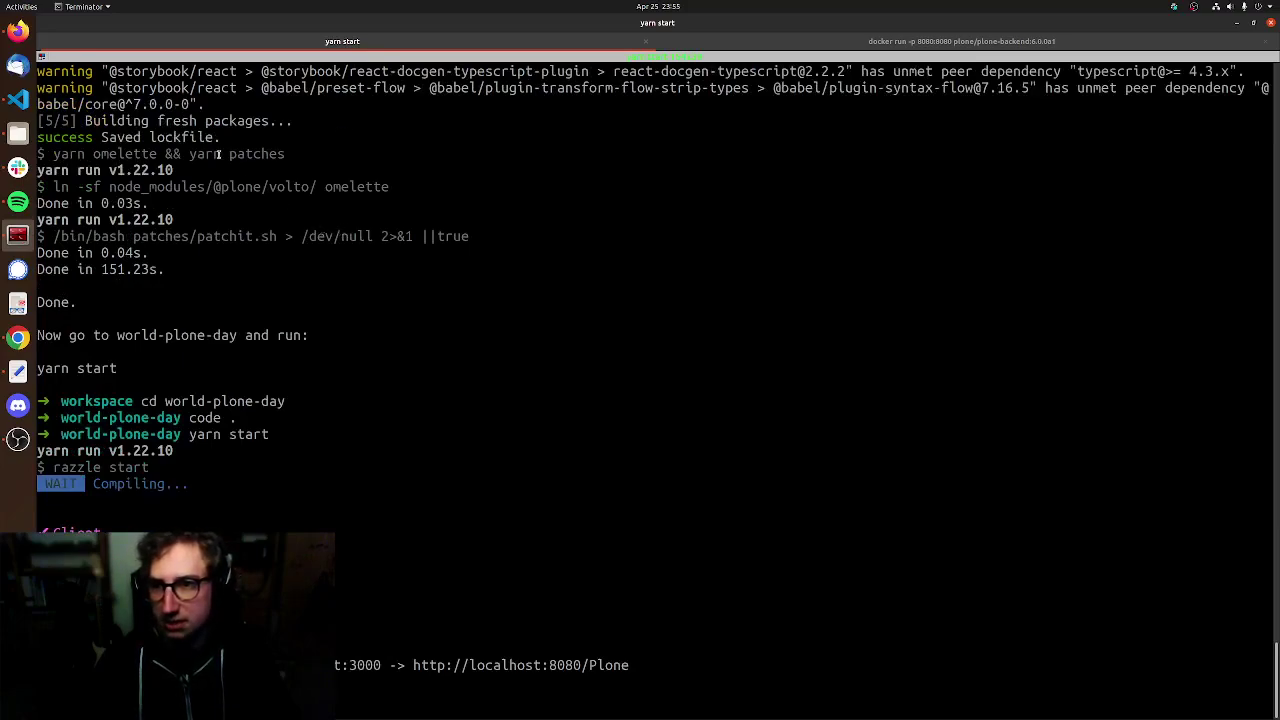
Load localhost:3000 in a new Firefox tab
click(18, 30)
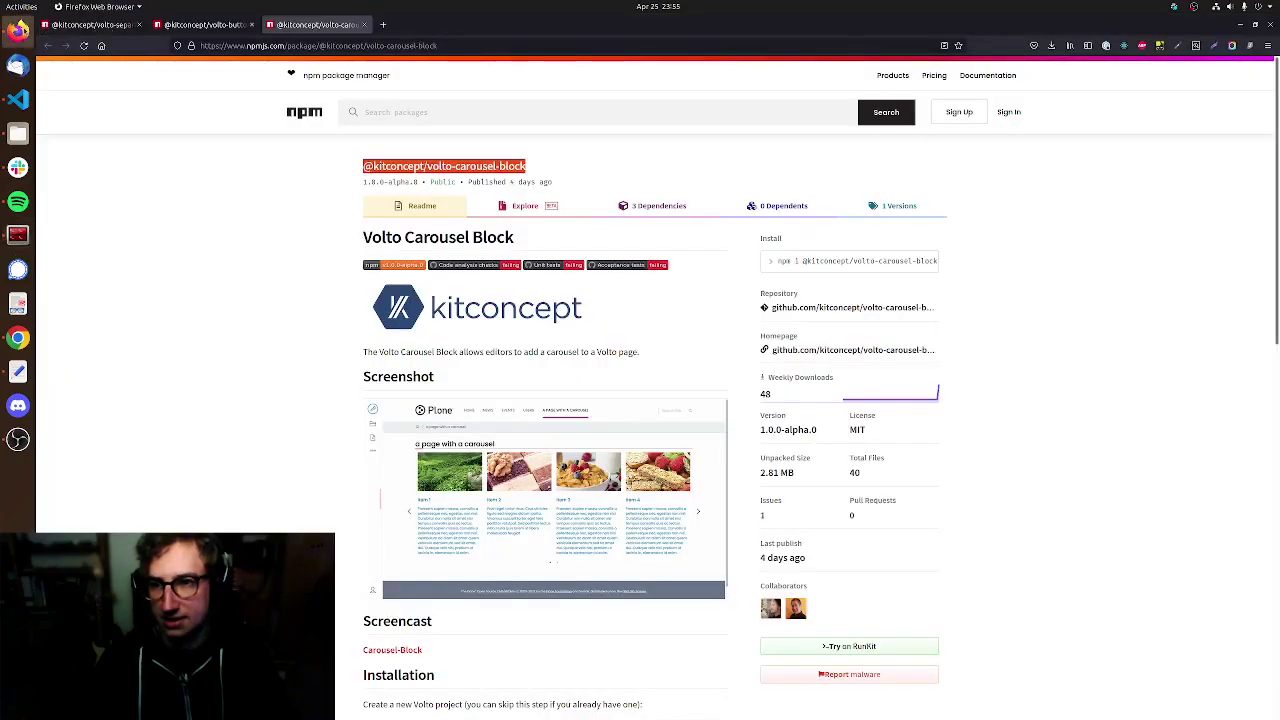
click(385, 25)
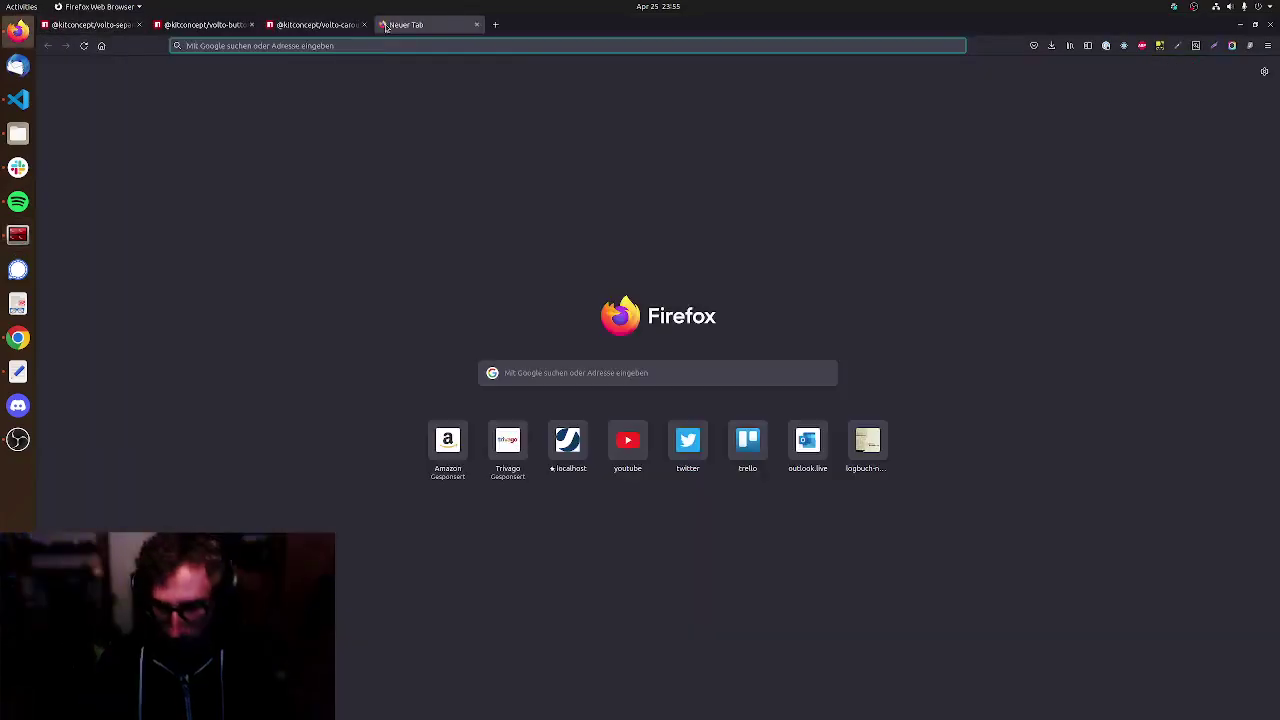
text(localhost:3000)
key(Return)
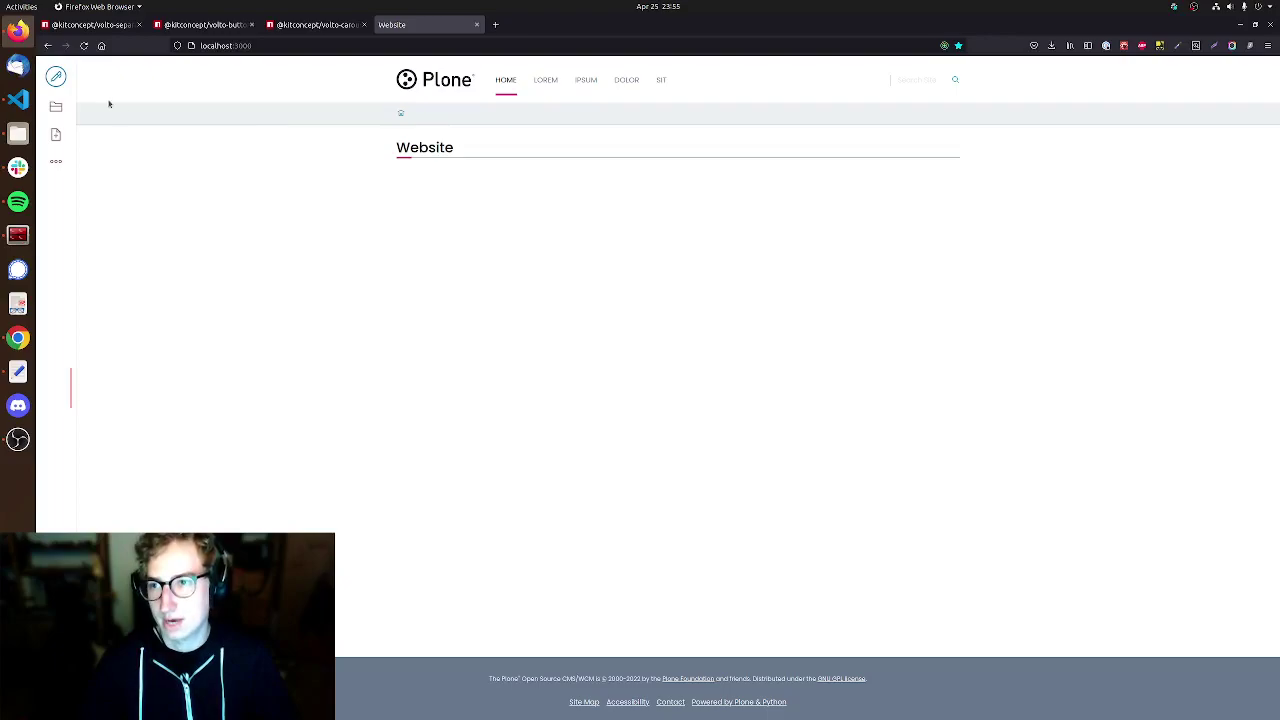
Edit the Website page and insert a Separator block under the title
click(58, 80)
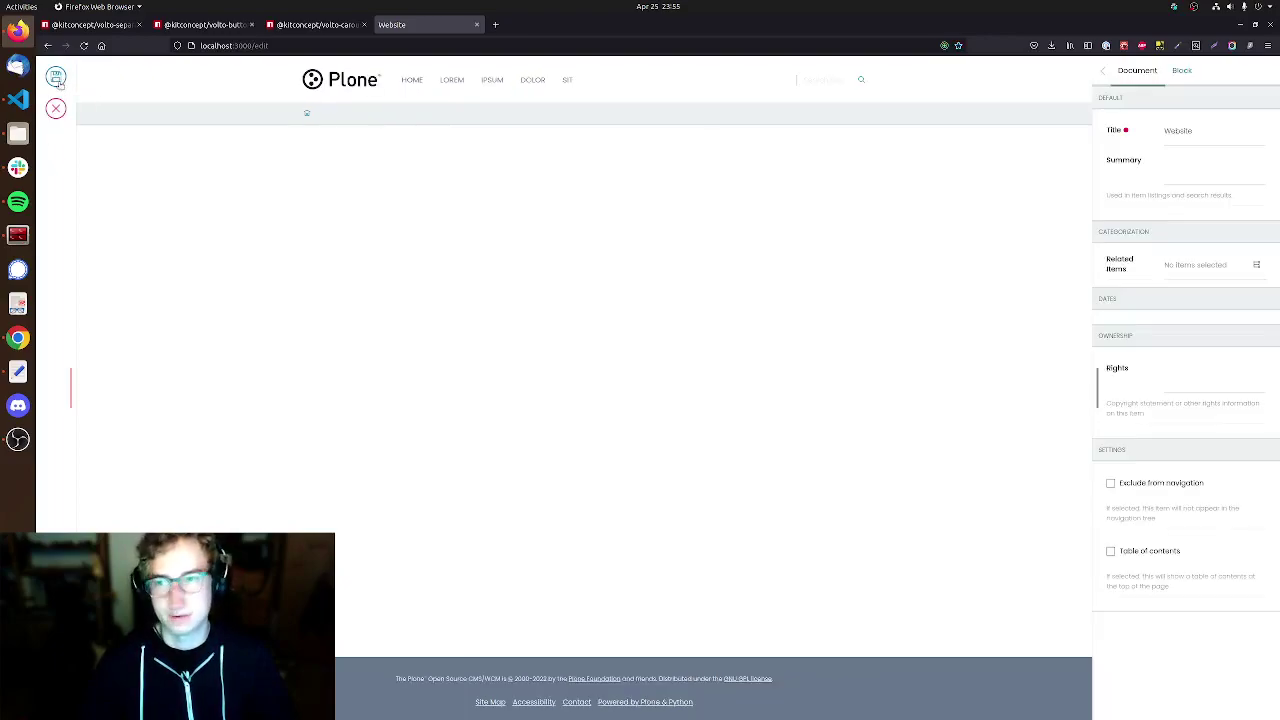
click(334, 188)
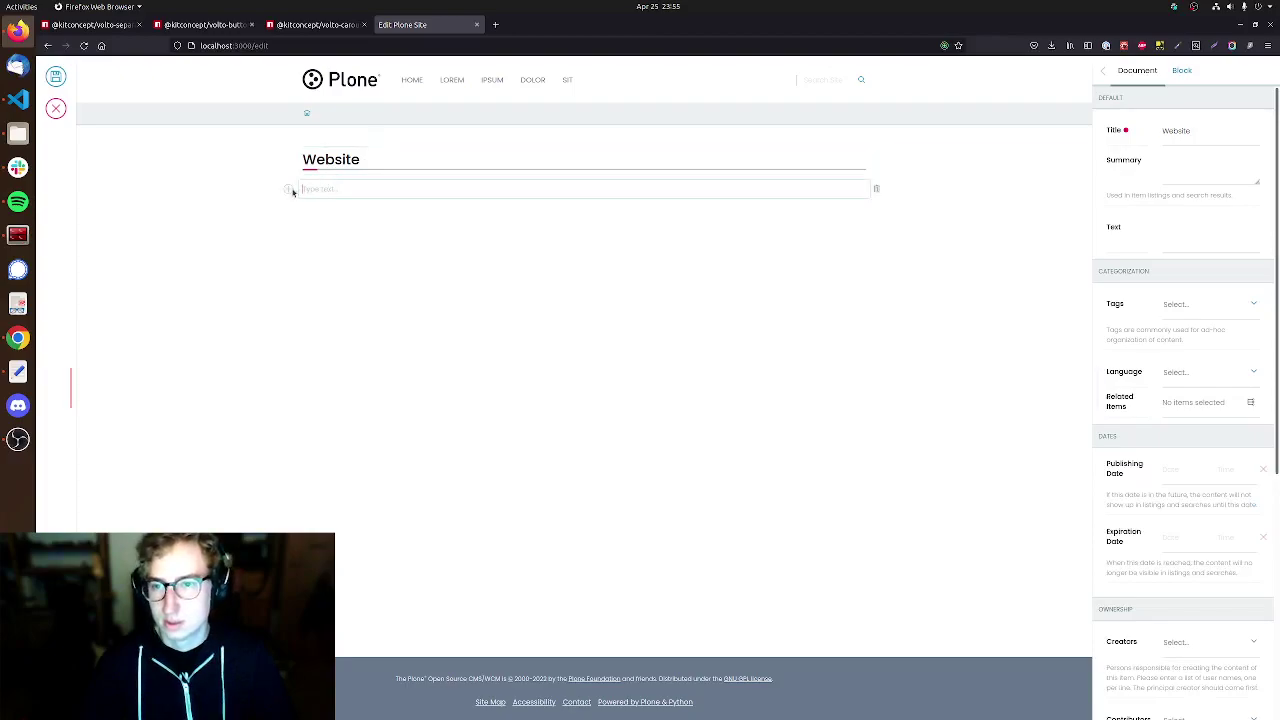
click(289, 190)
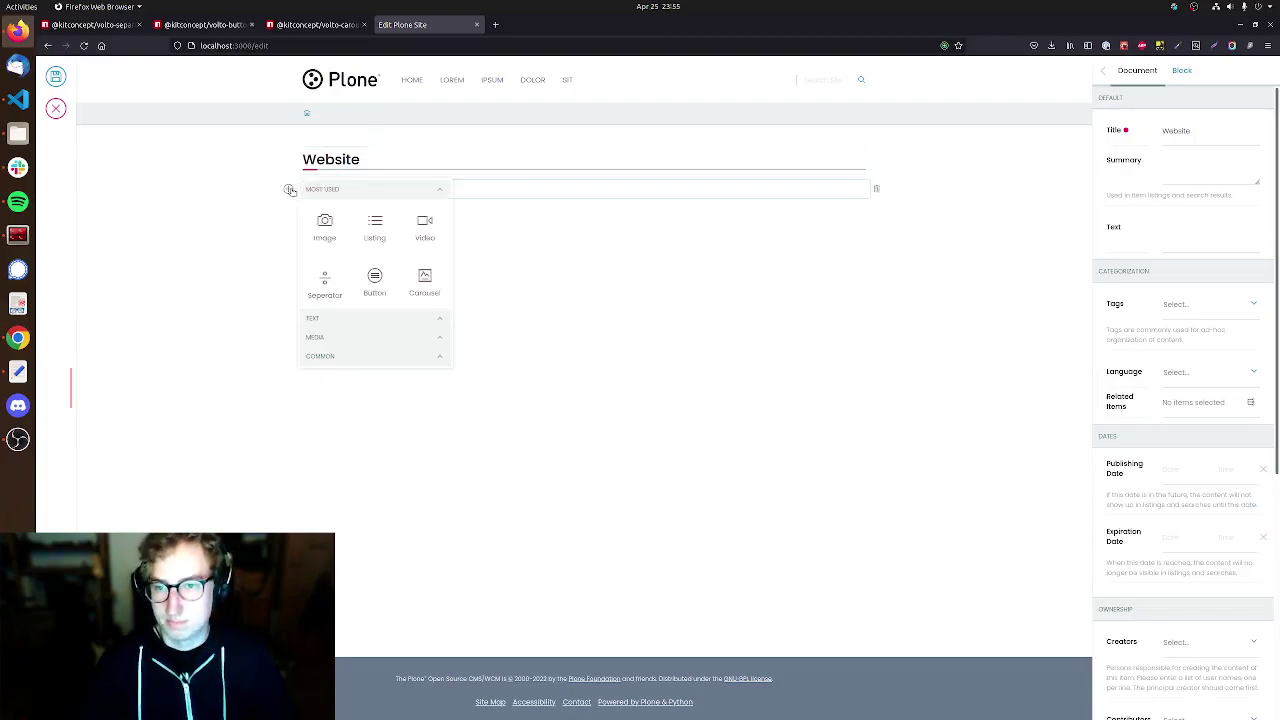
click(318, 283)
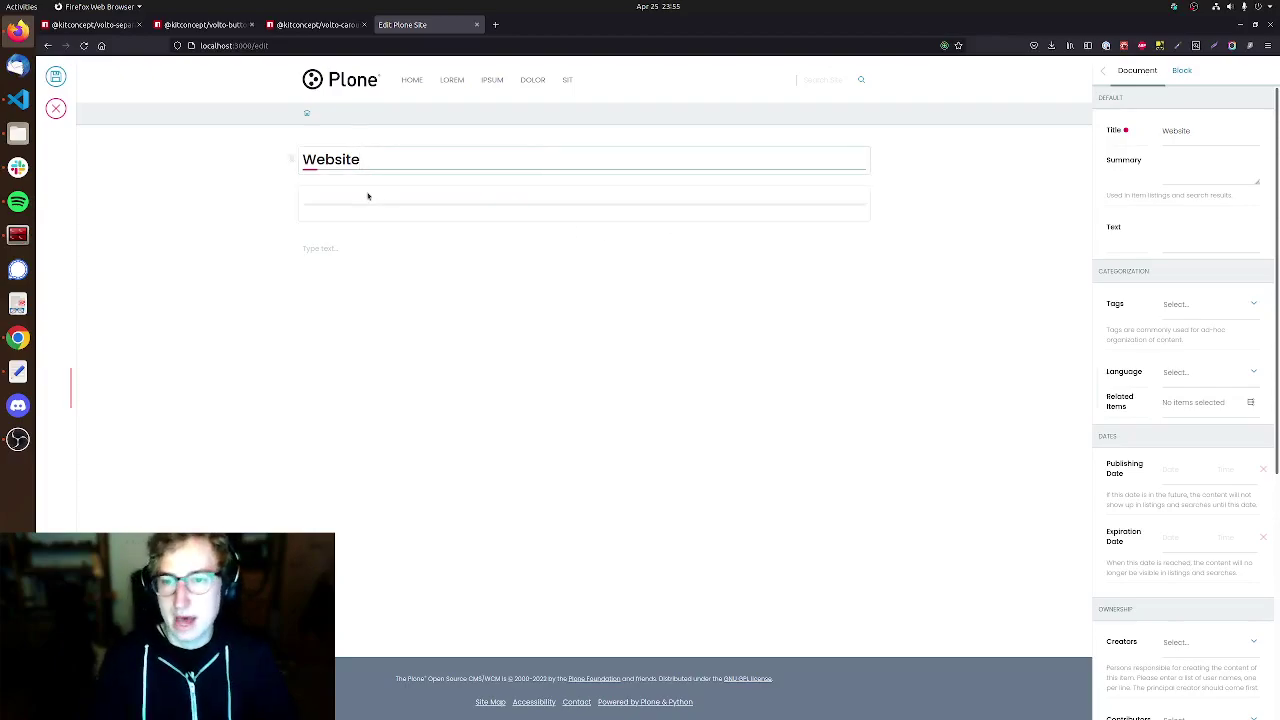
Write 'Some content above the separator' above it and 'some underneath the line' below, then reposition it
click(367, 191)
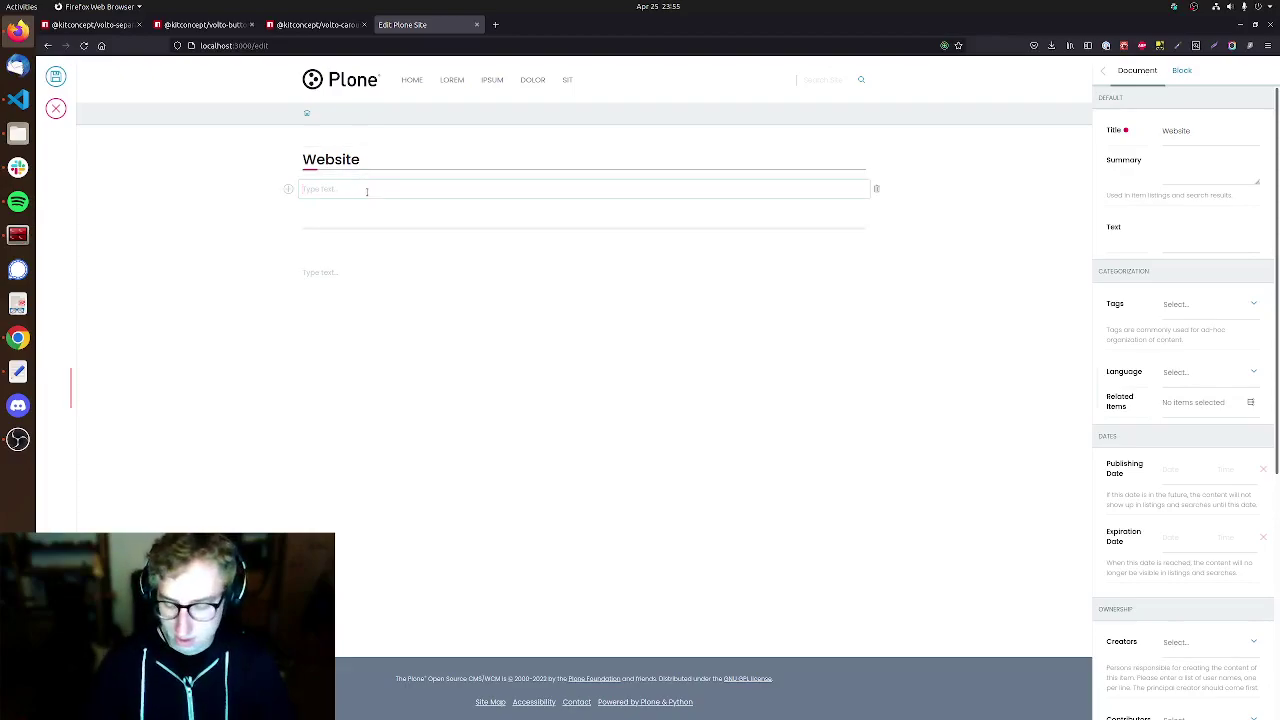
text(Some content)
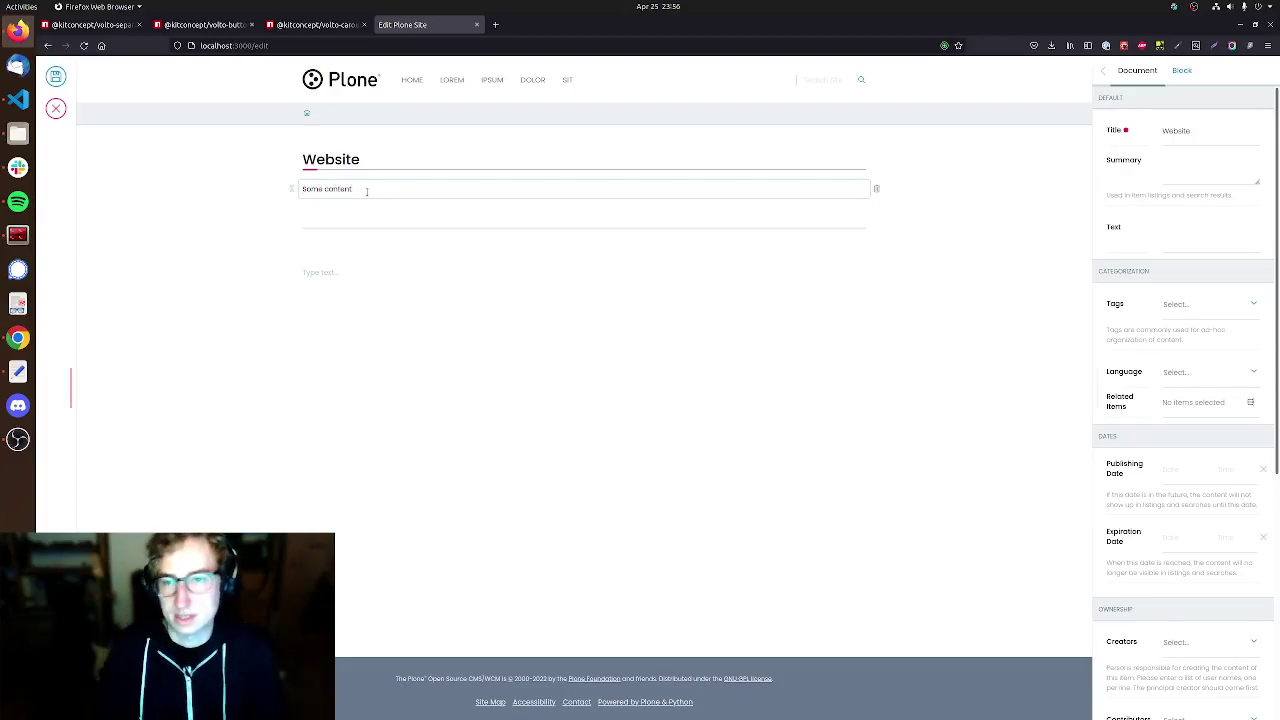
text(above the sep)
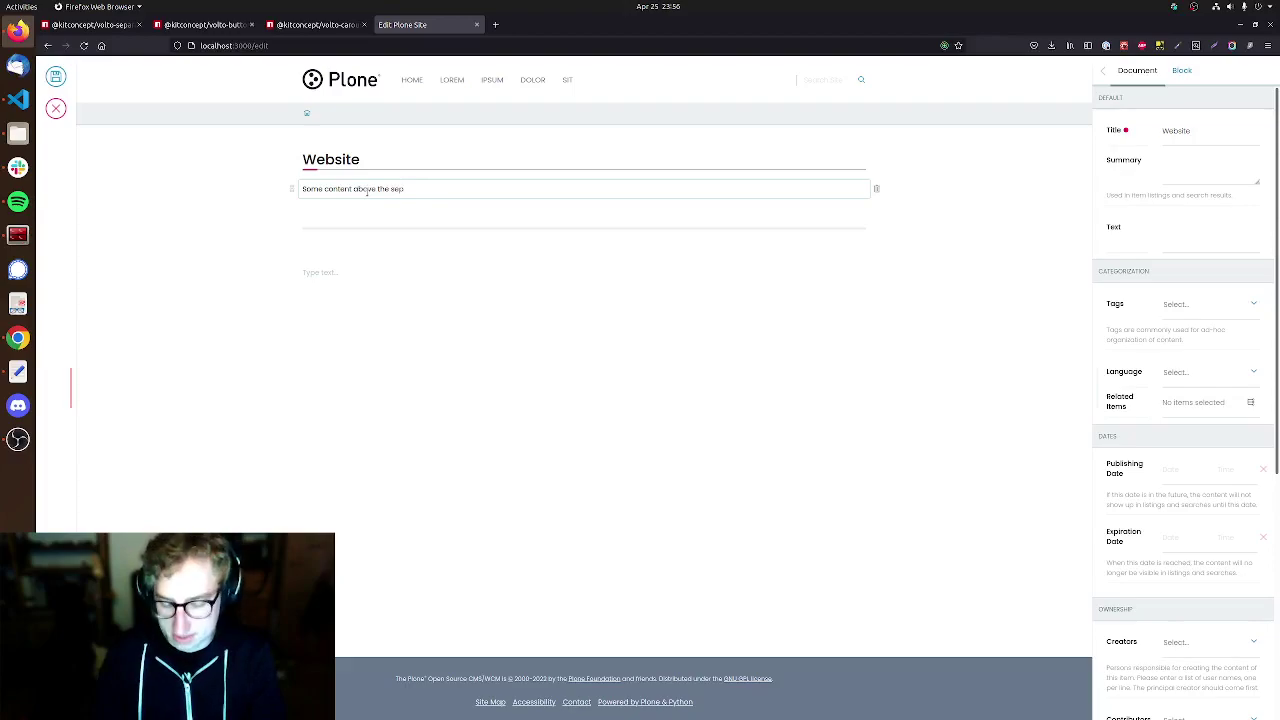
text(arator)
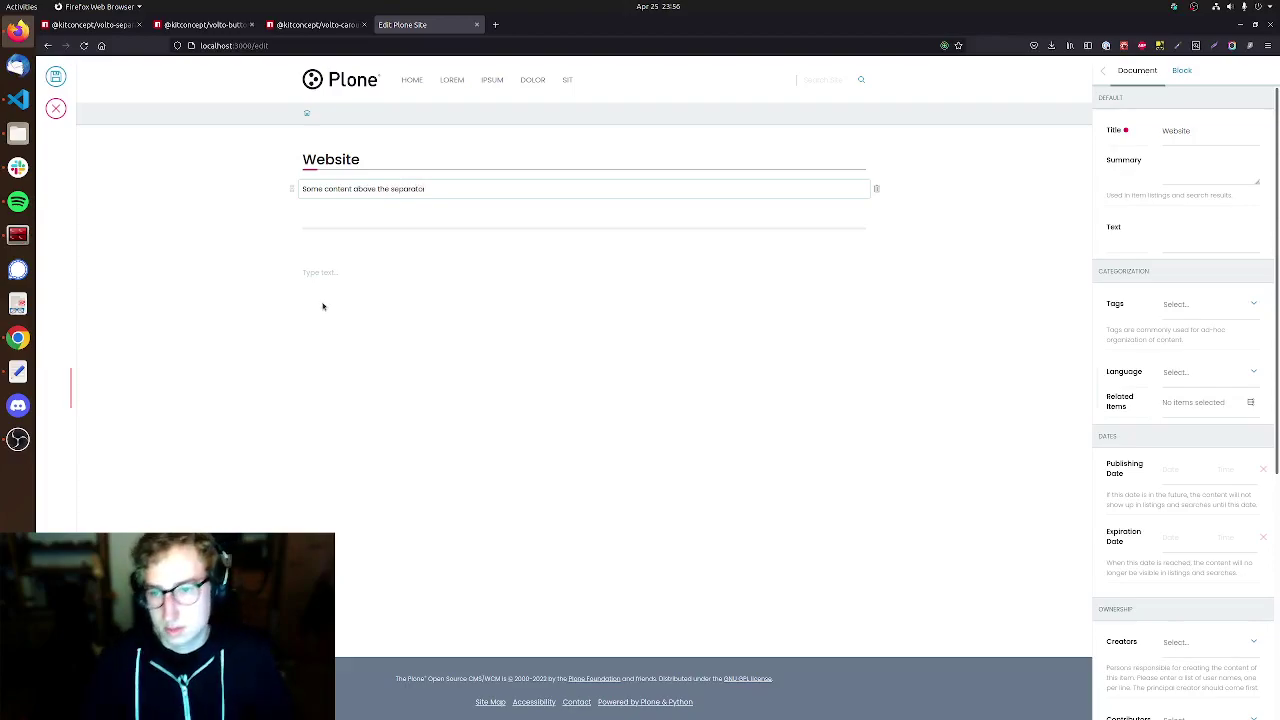
click(346, 270)
text(some)
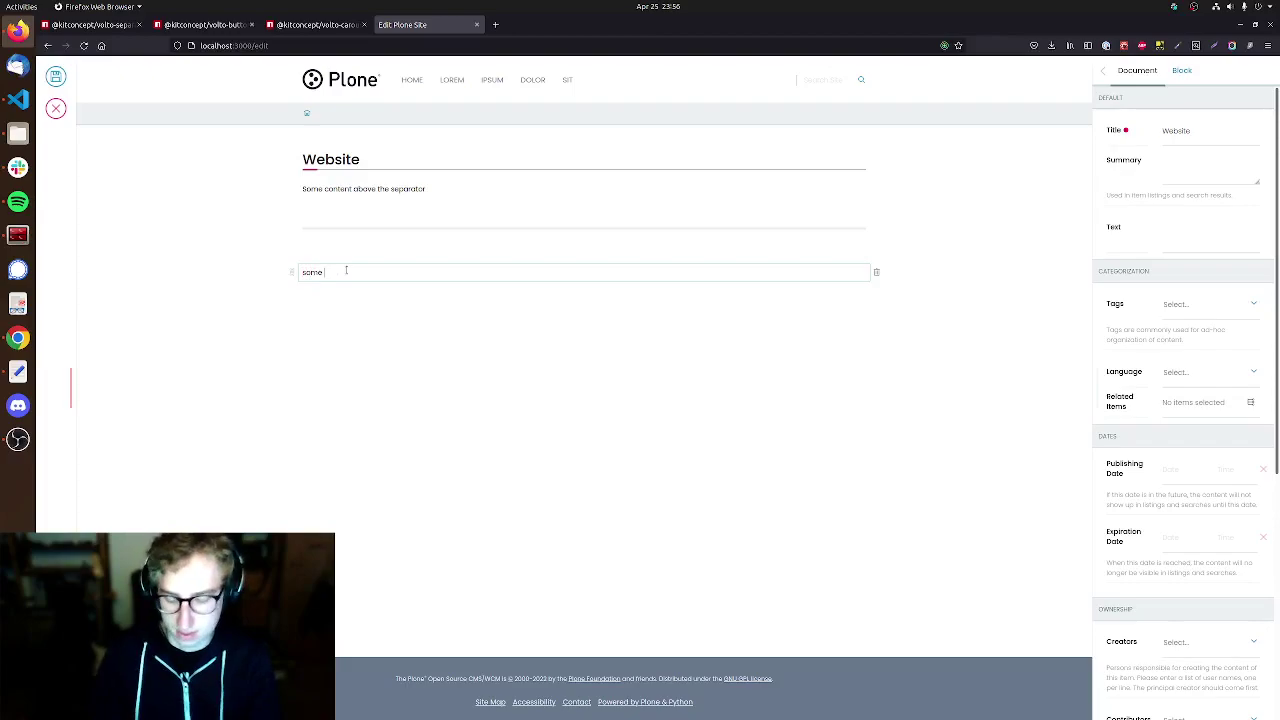
text( under)
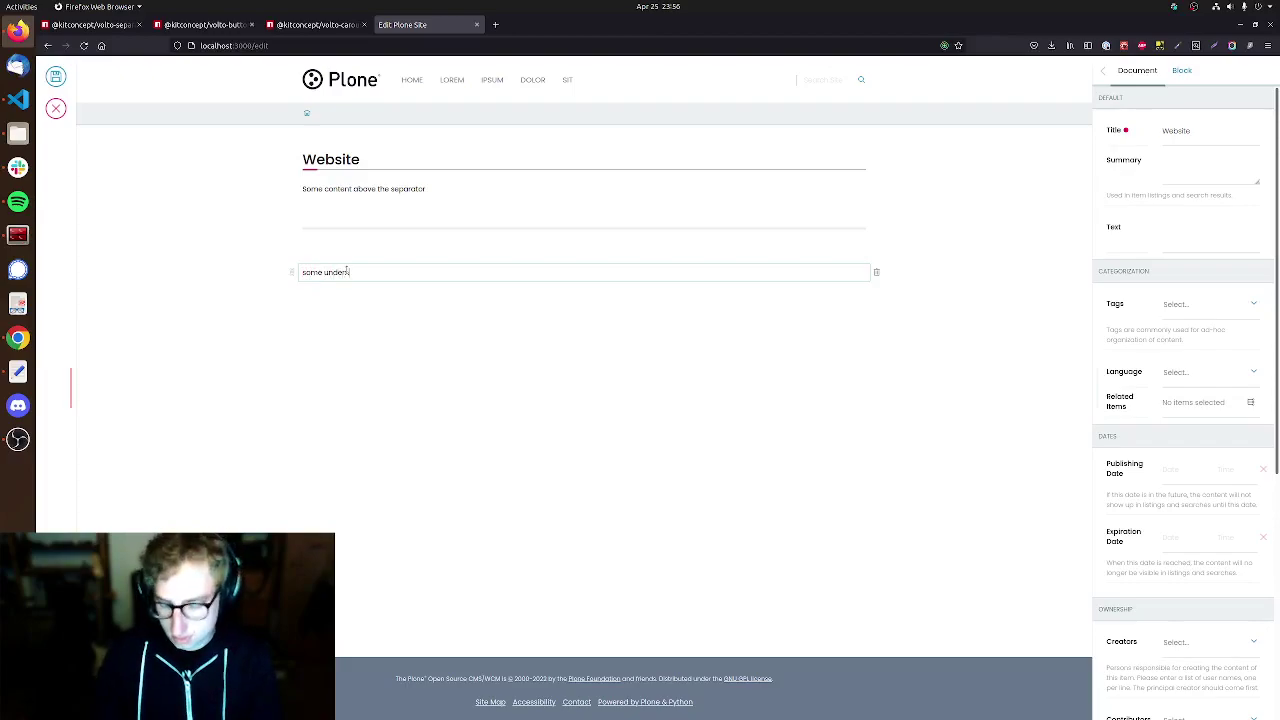
text(neath the l)
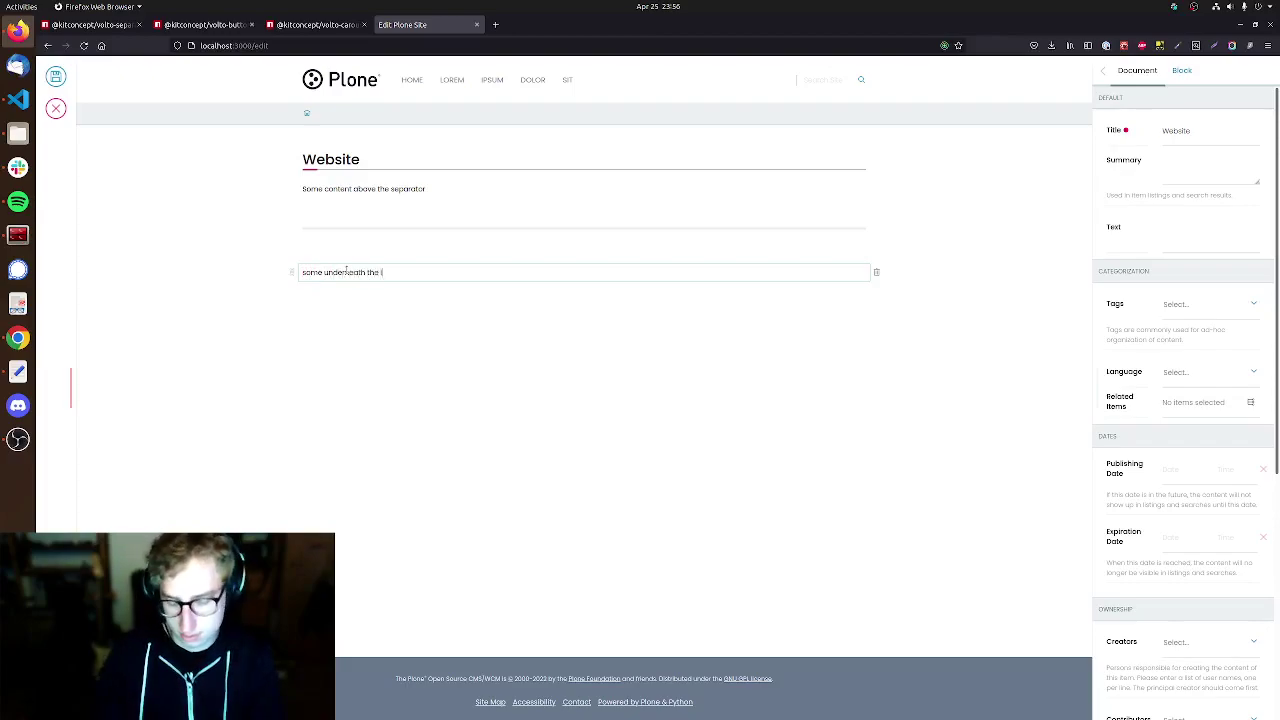
text(ine)
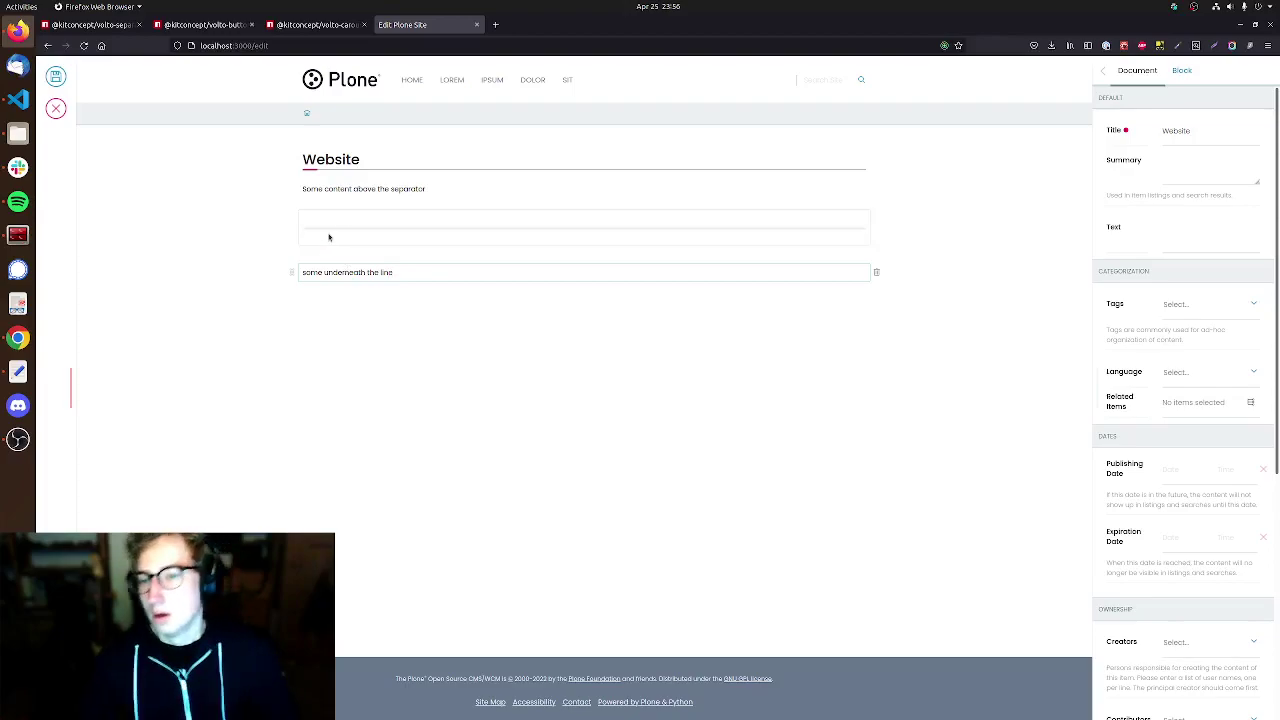
click(329, 240)
mouse_move(291, 214)
mouse_down()
mouse_move(303, 277)
mouse_move(298, 214)
mouse_up()
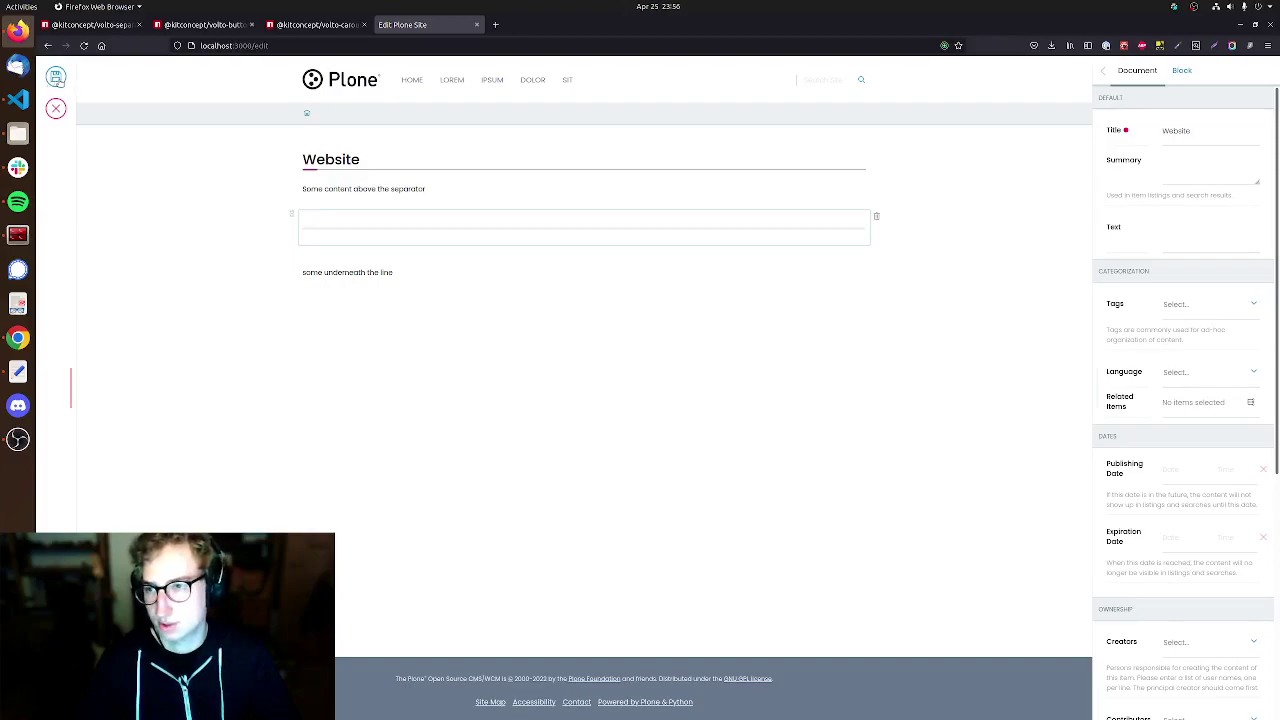
Save the page, reopen it for editing and add an empty block after 'some underneath the line'
click(57, 79)
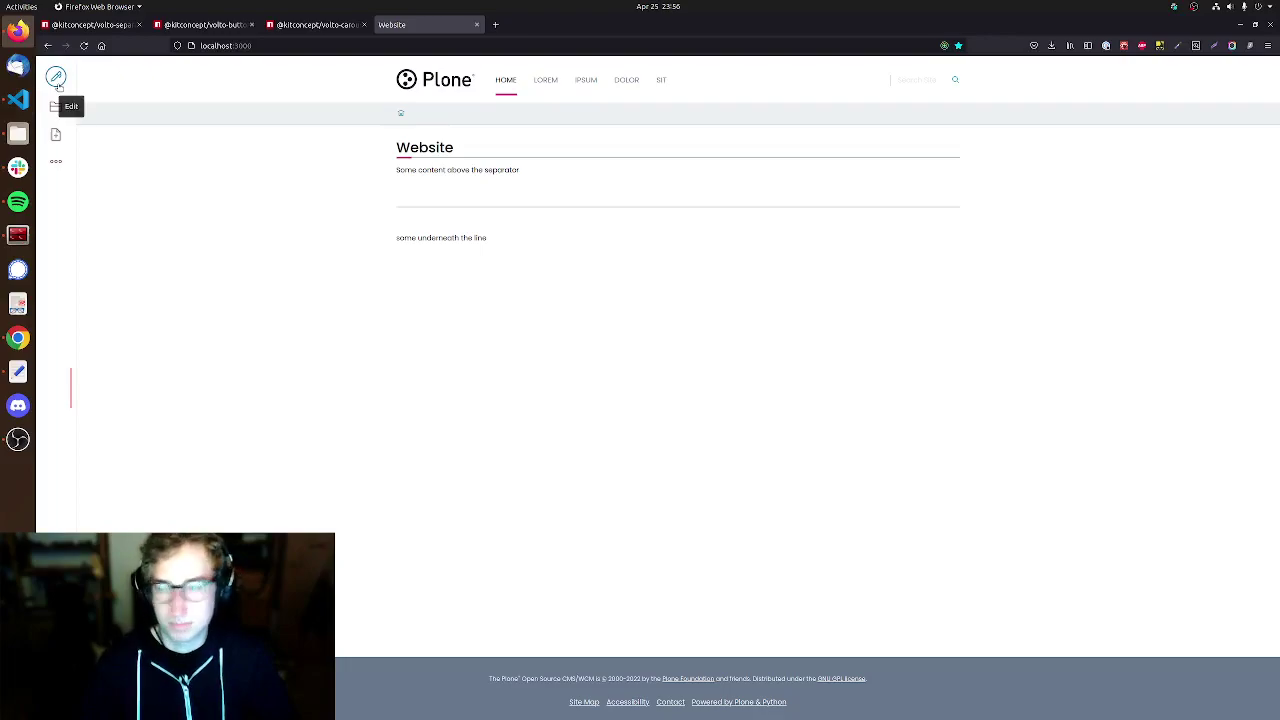
click(56, 79)
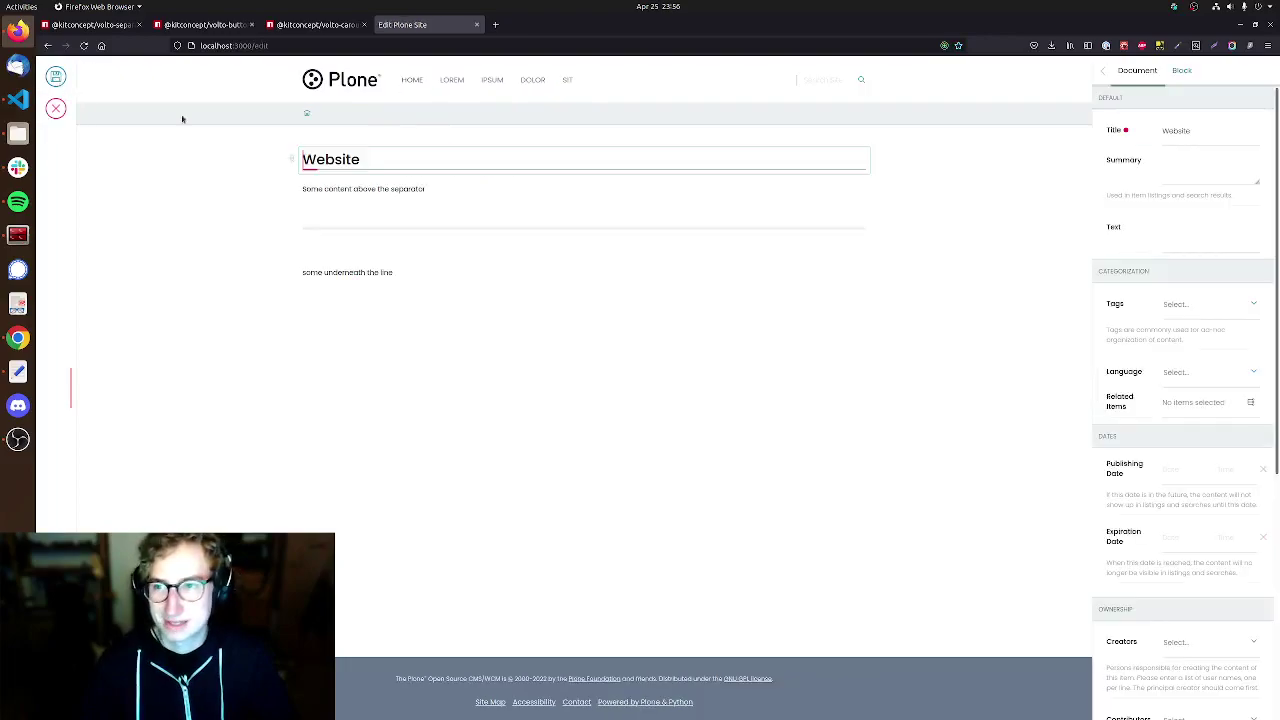
click(437, 272)
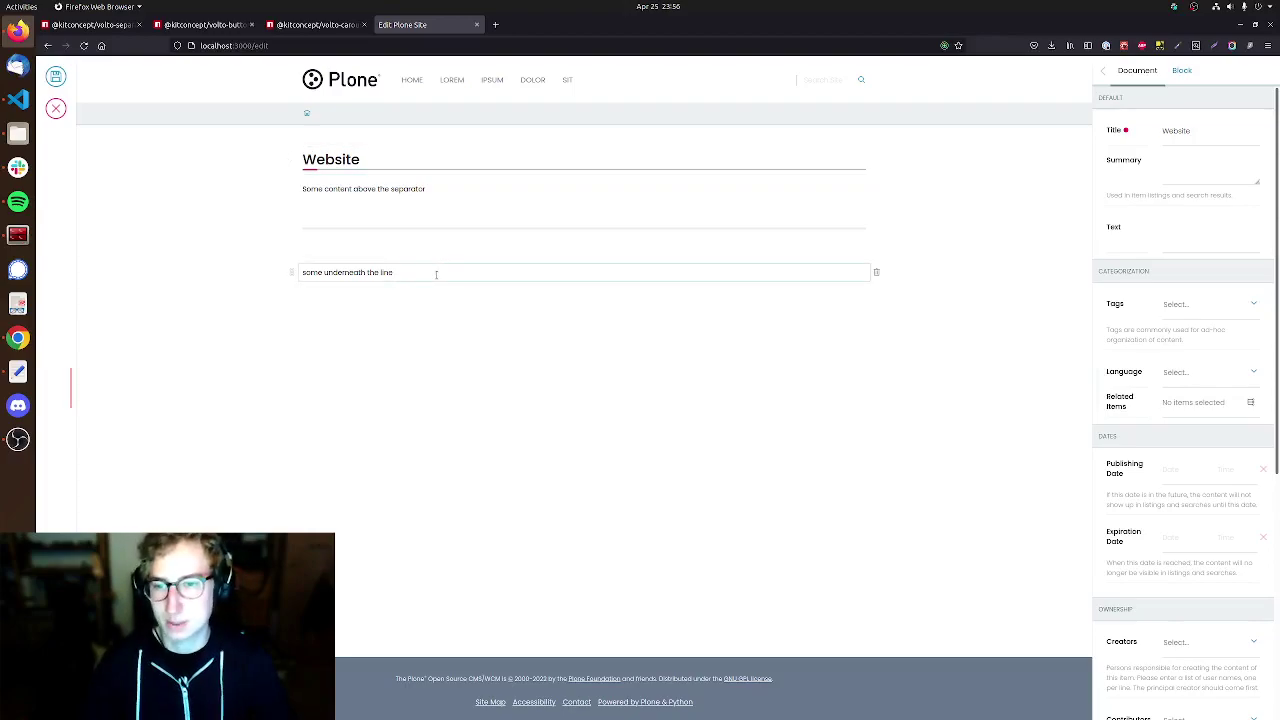
key(Return)
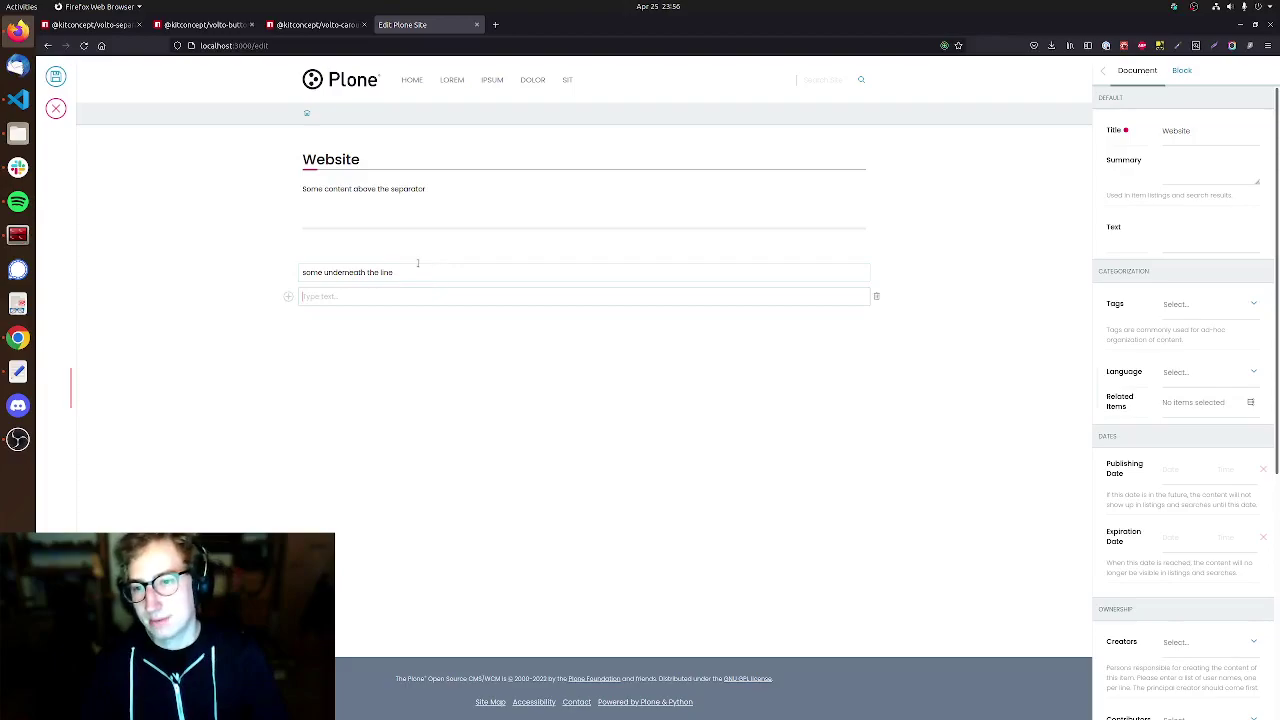
Insert a Button block titled 'Im a Button' with its link set to the Lorem page
click(288, 297)
click(374, 390)
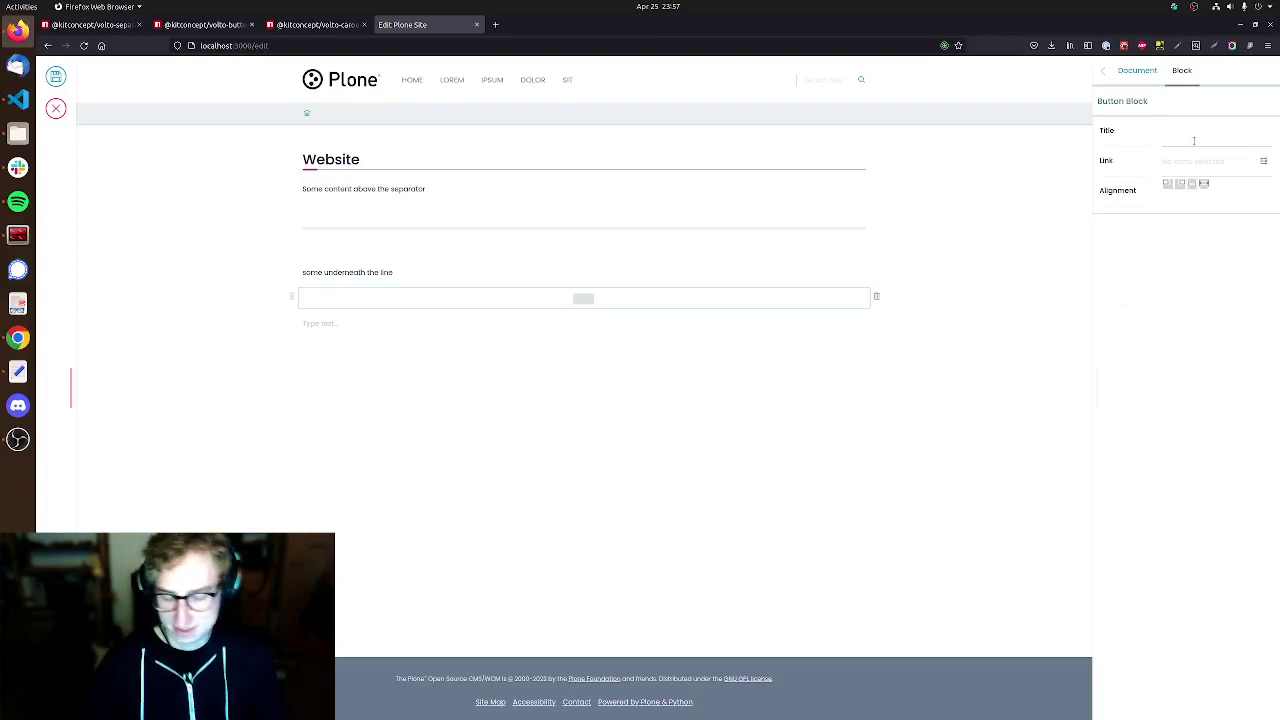
click(1194, 141)
text(Im a)
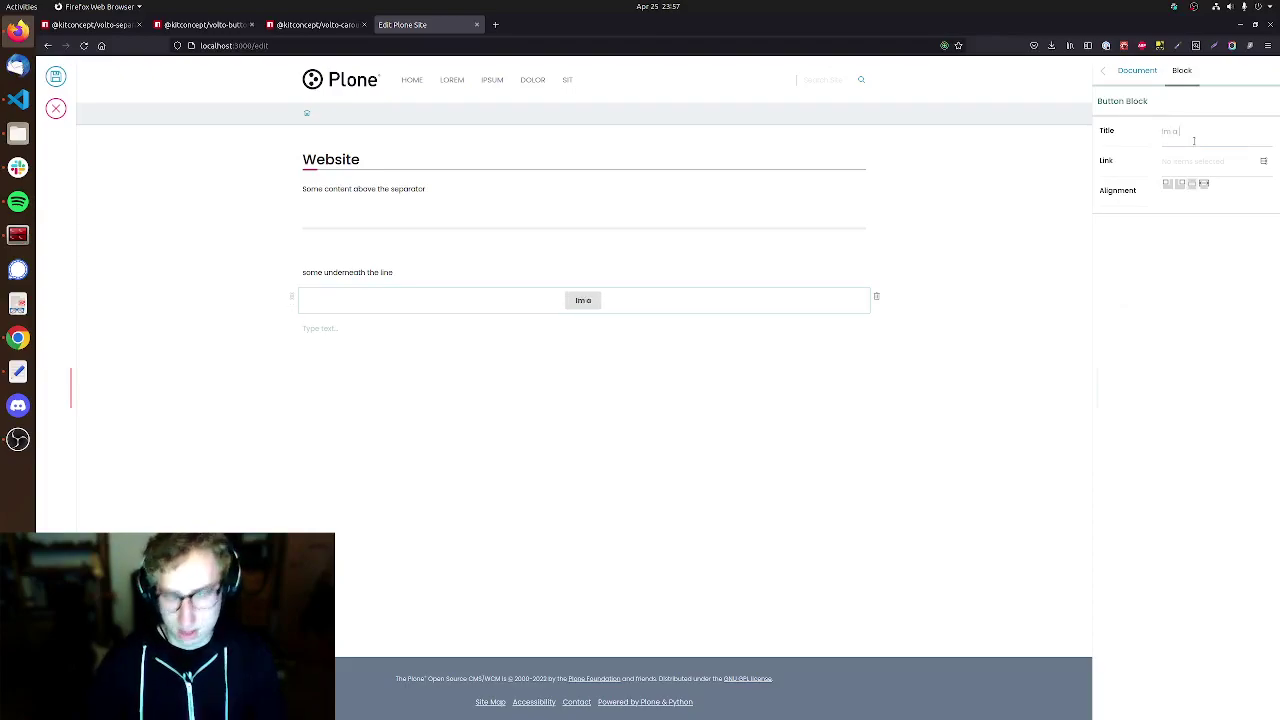
text( Button)
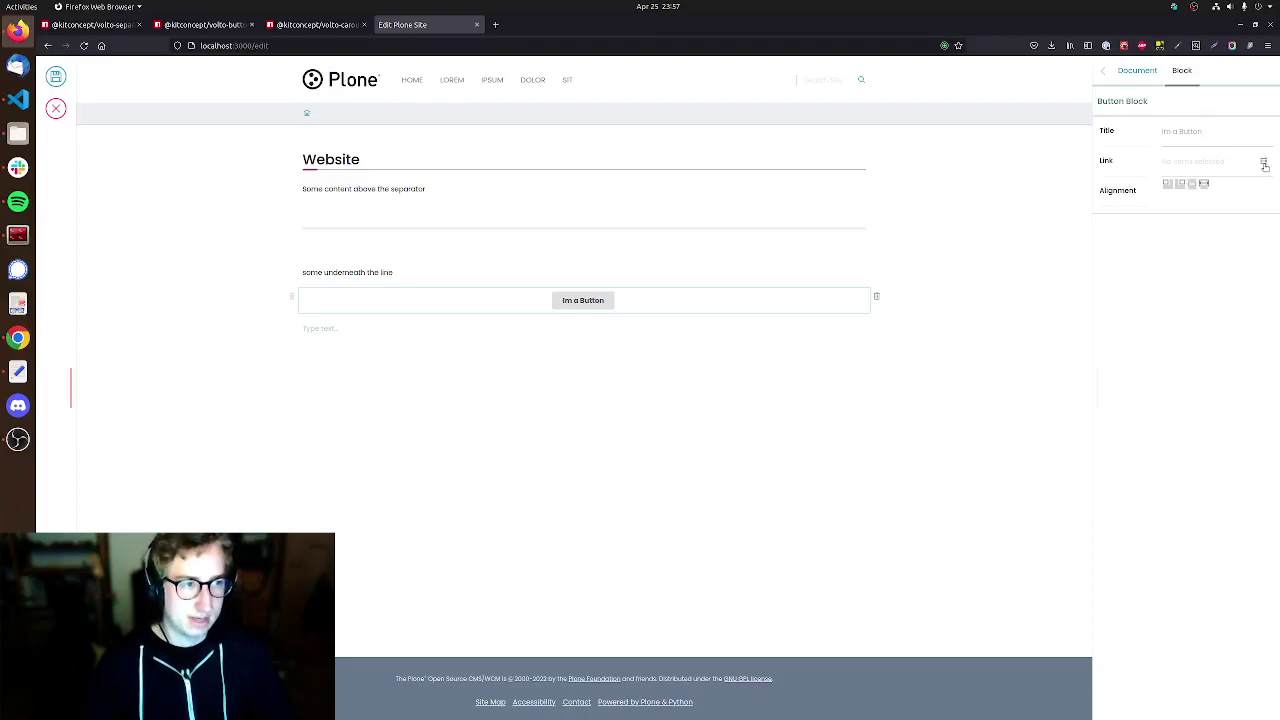
click(1264, 165)
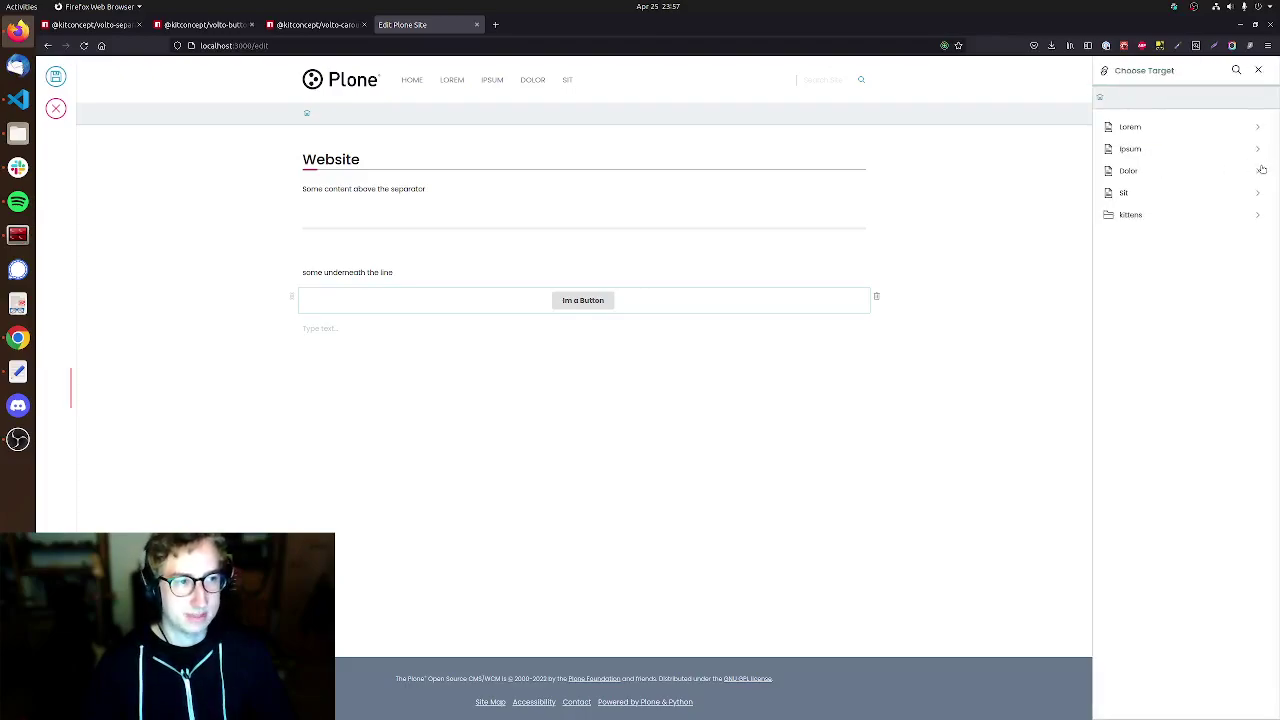
click(1129, 128)
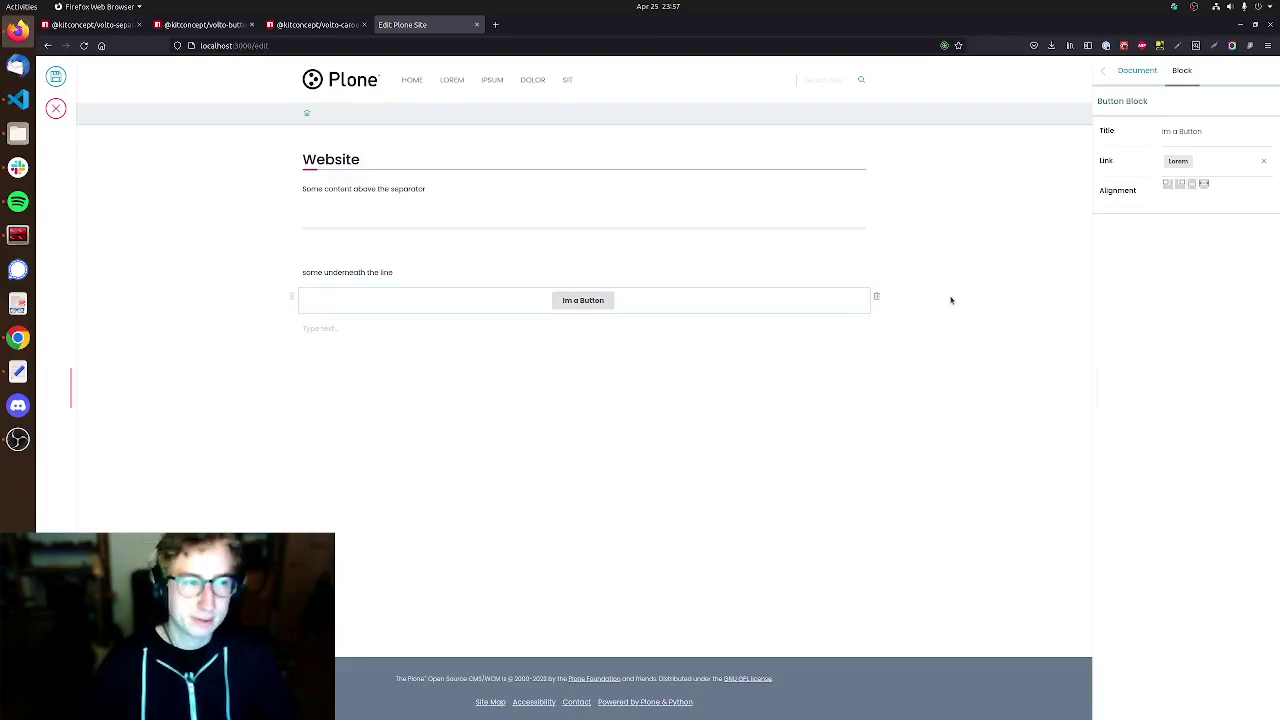
Try the button's left, right, center and full-width alignments, finishing on left
click(1167, 184)
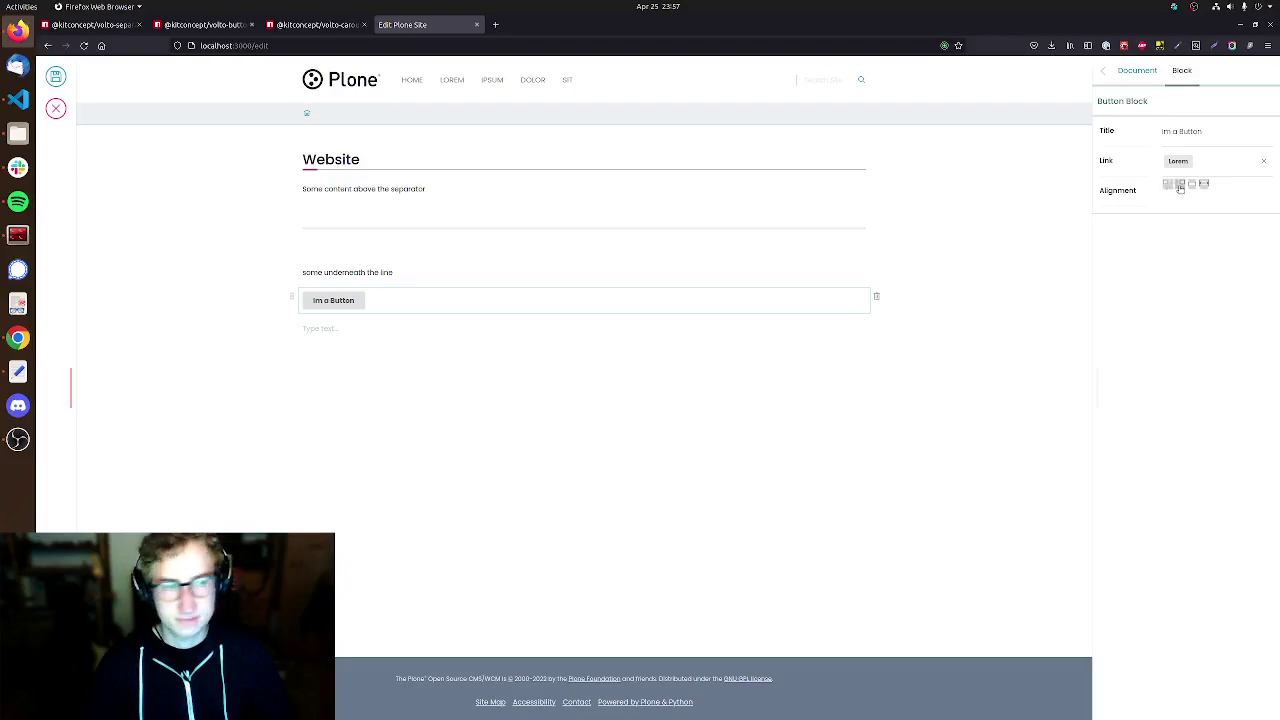
click(1191, 186)
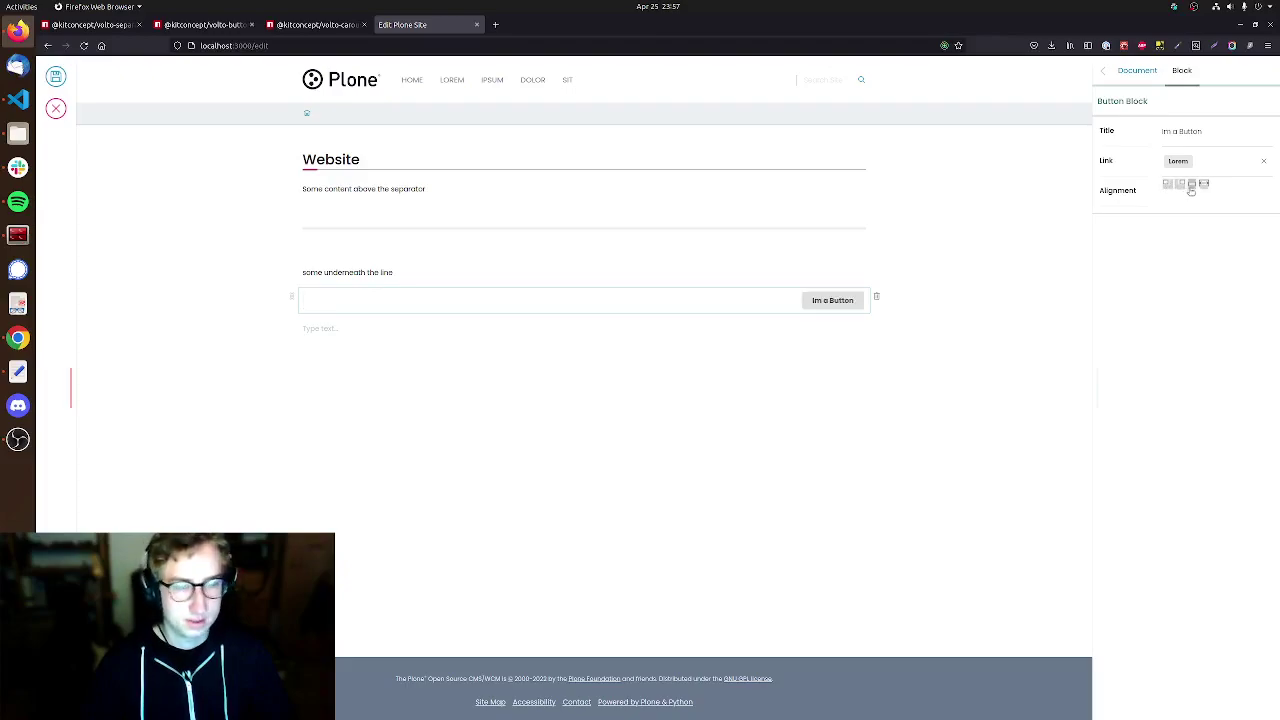
click(1191, 186)
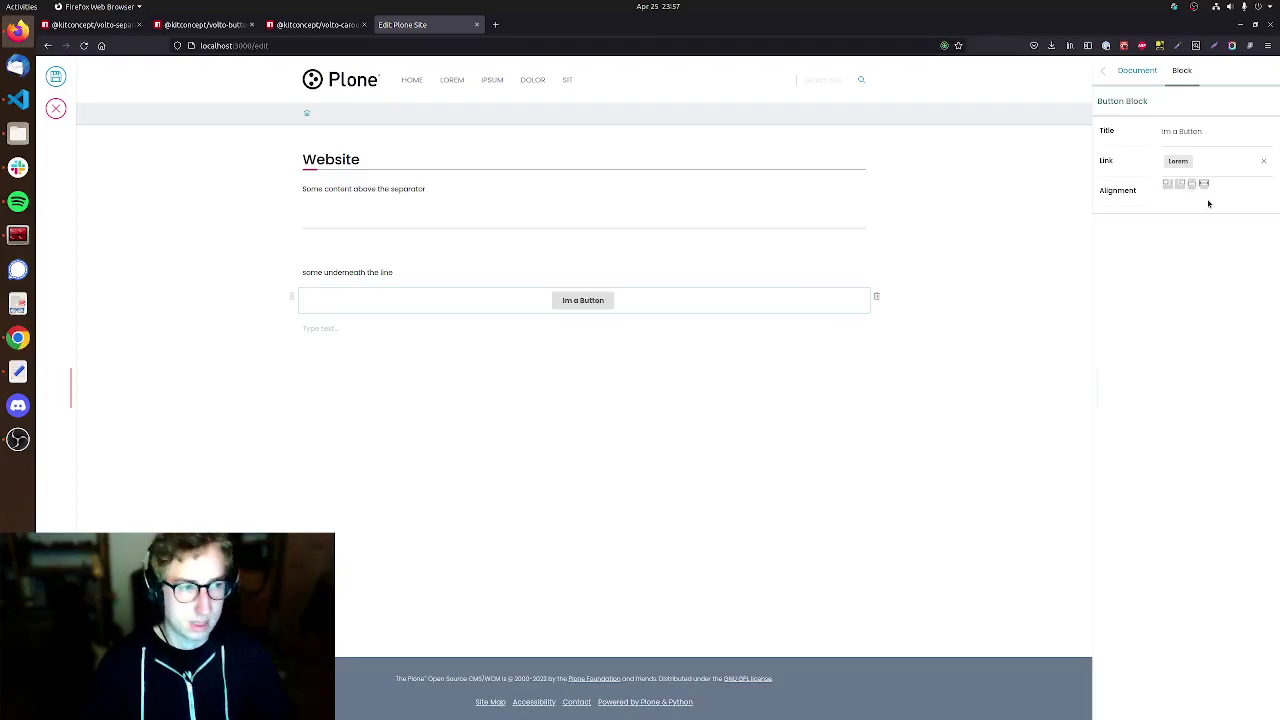
click(1204, 186)
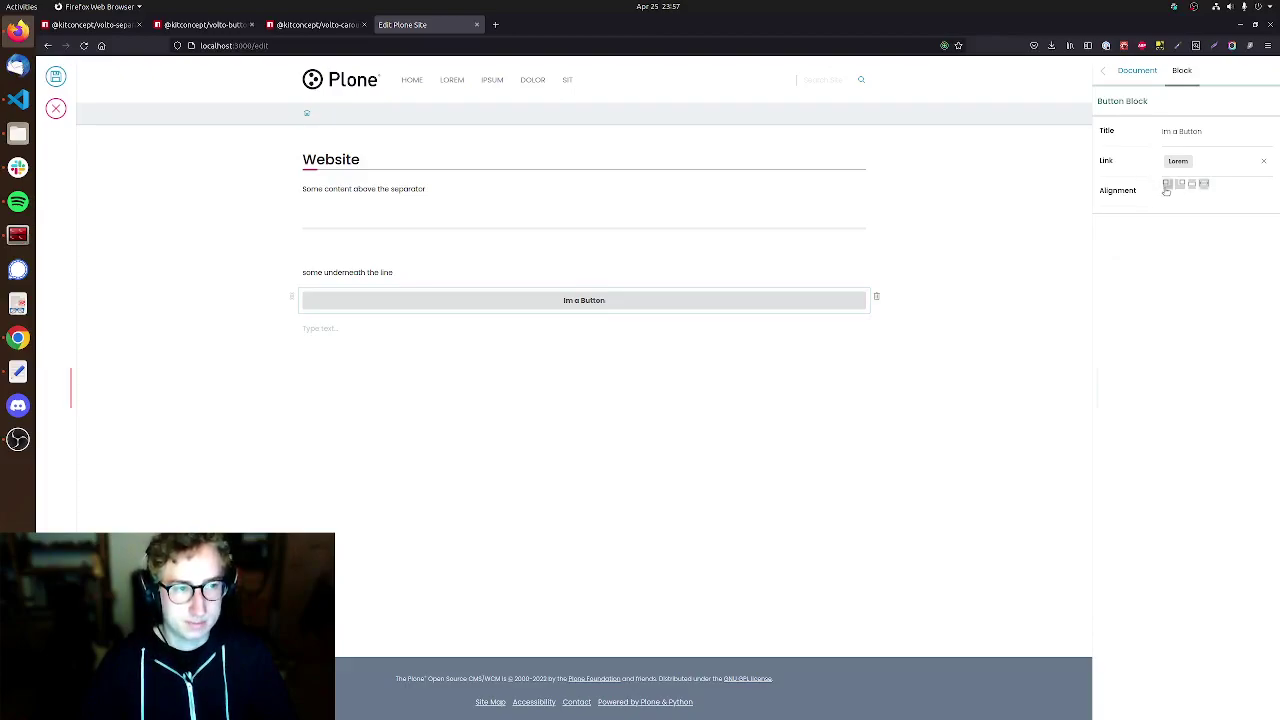
click(1166, 189)
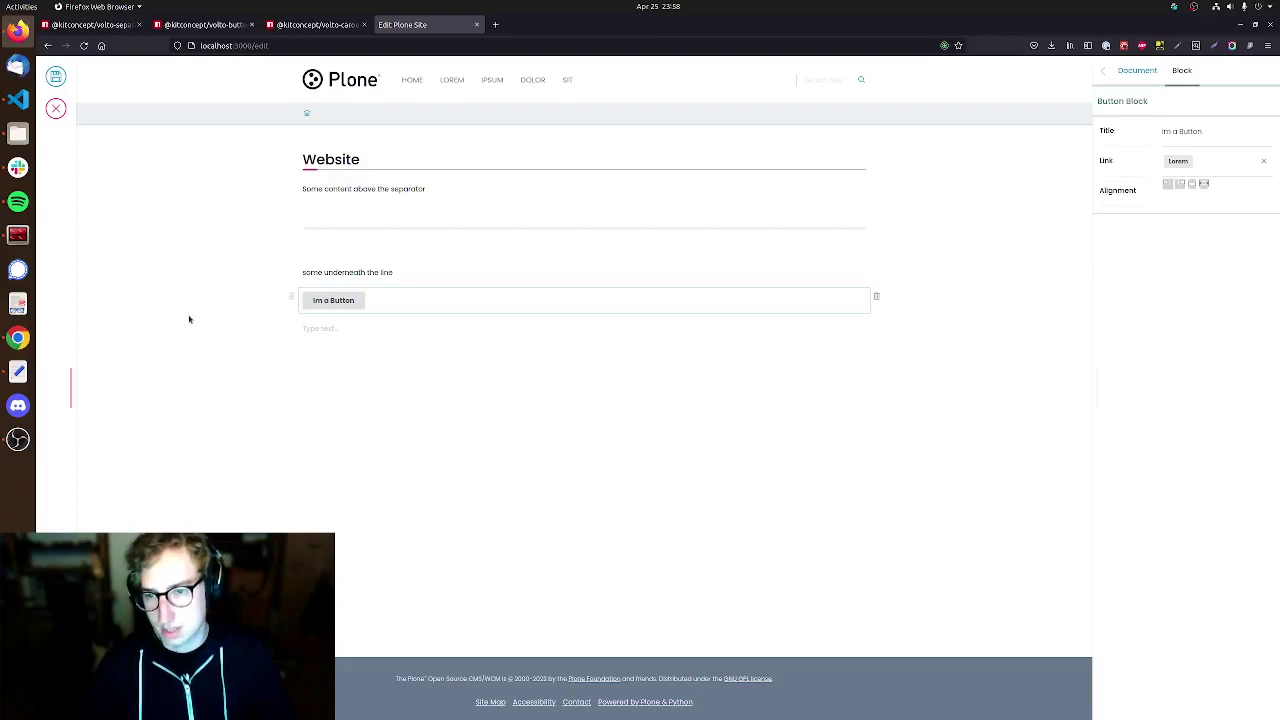
Save, check that 'Im a Button' opens Lorem, then go Home and edit again
click(56, 77)
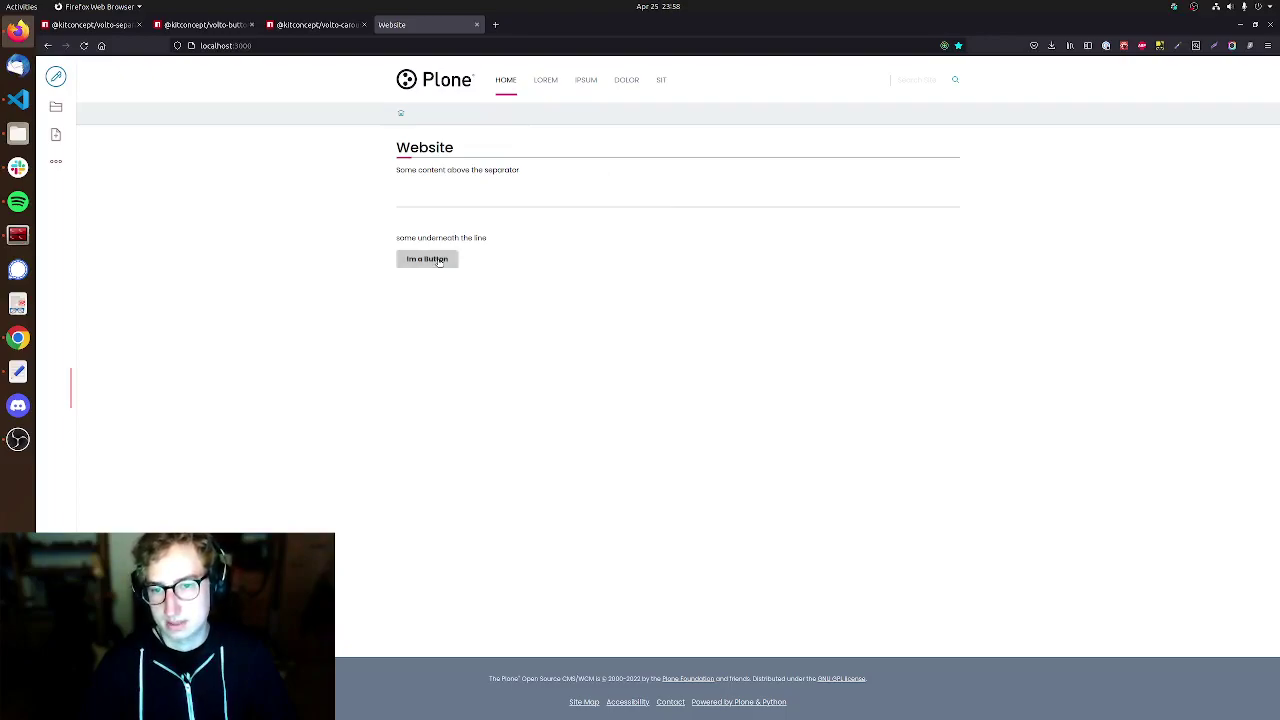
click(438, 261)
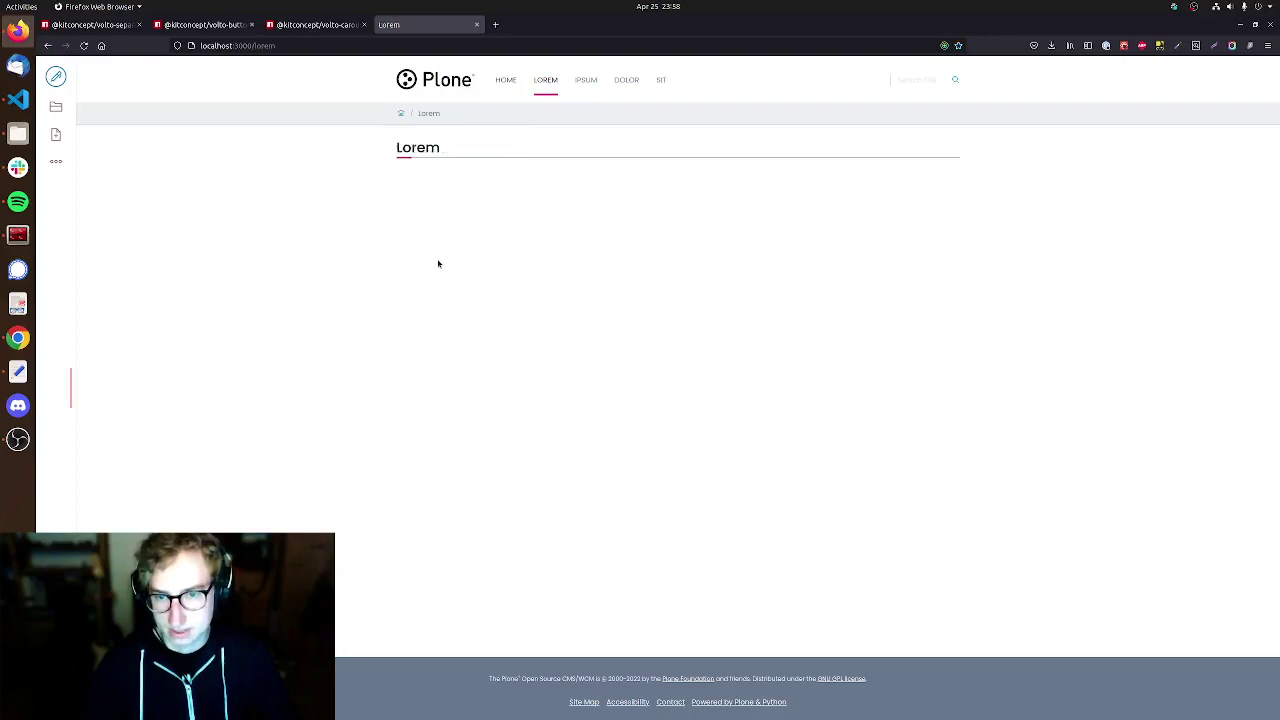
click(400, 115)
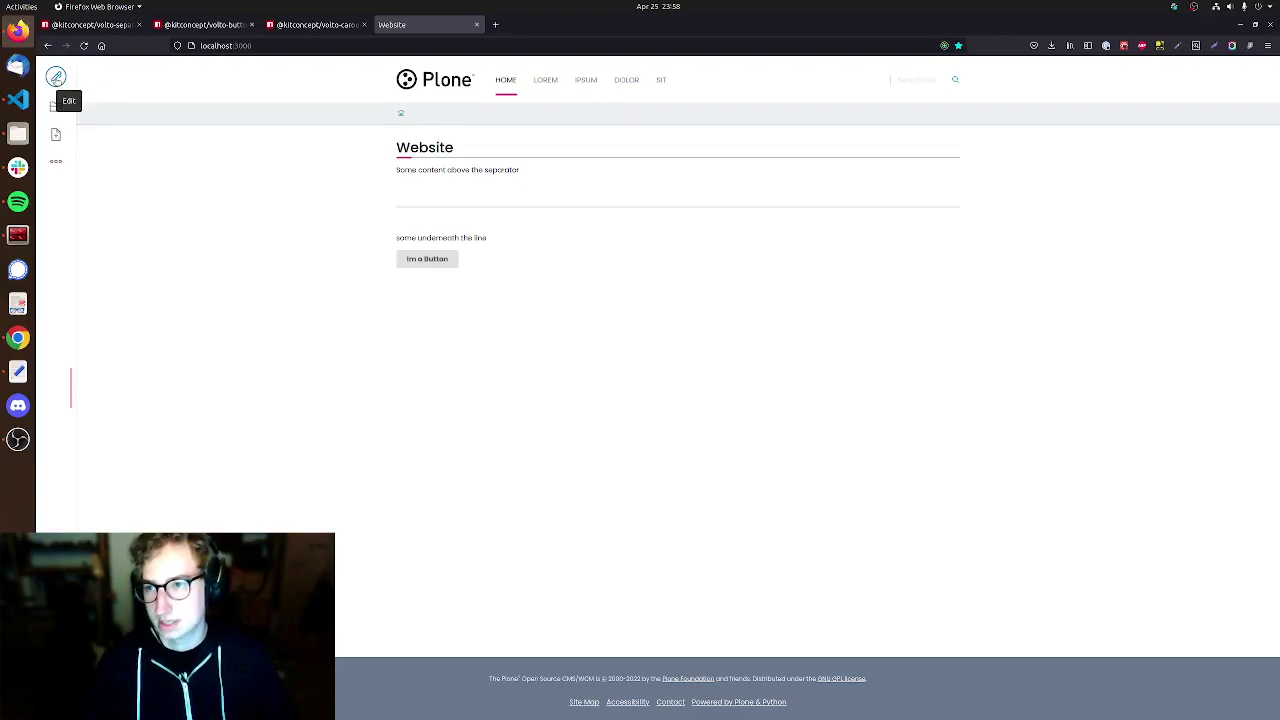
click(56, 77)
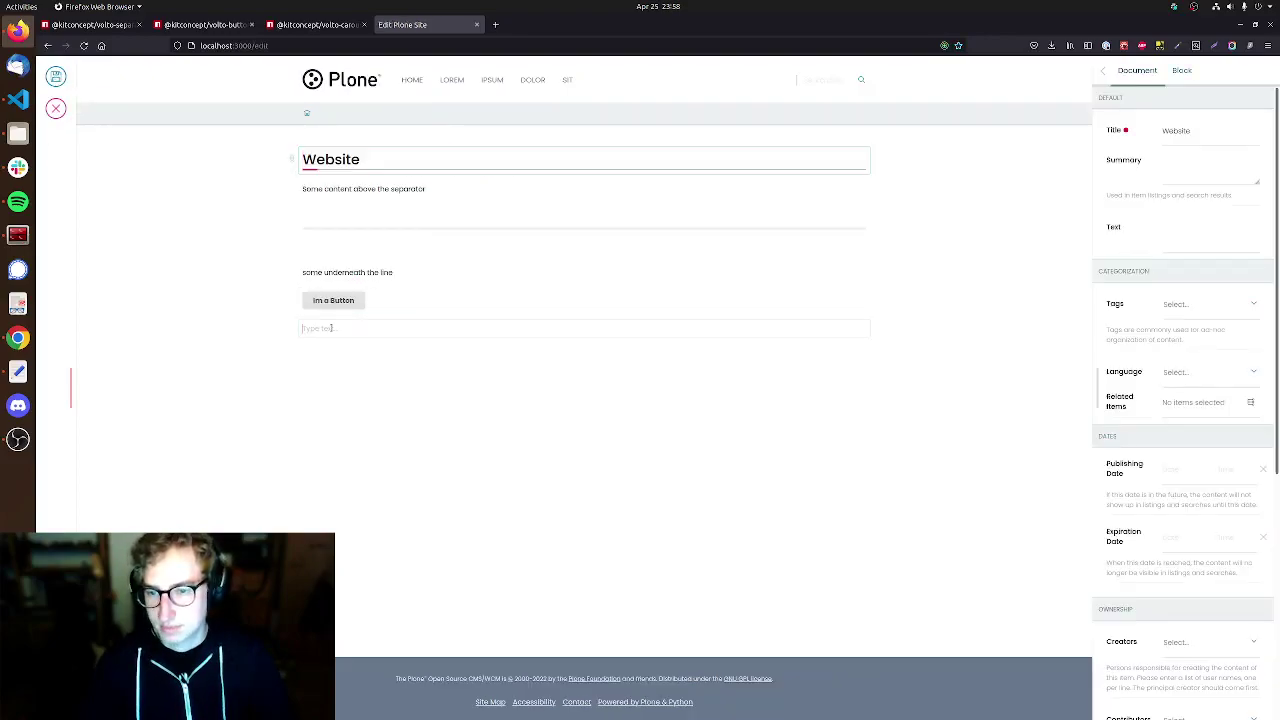
Turn the empty block beneath the button into a Carousel block
click(331, 328)
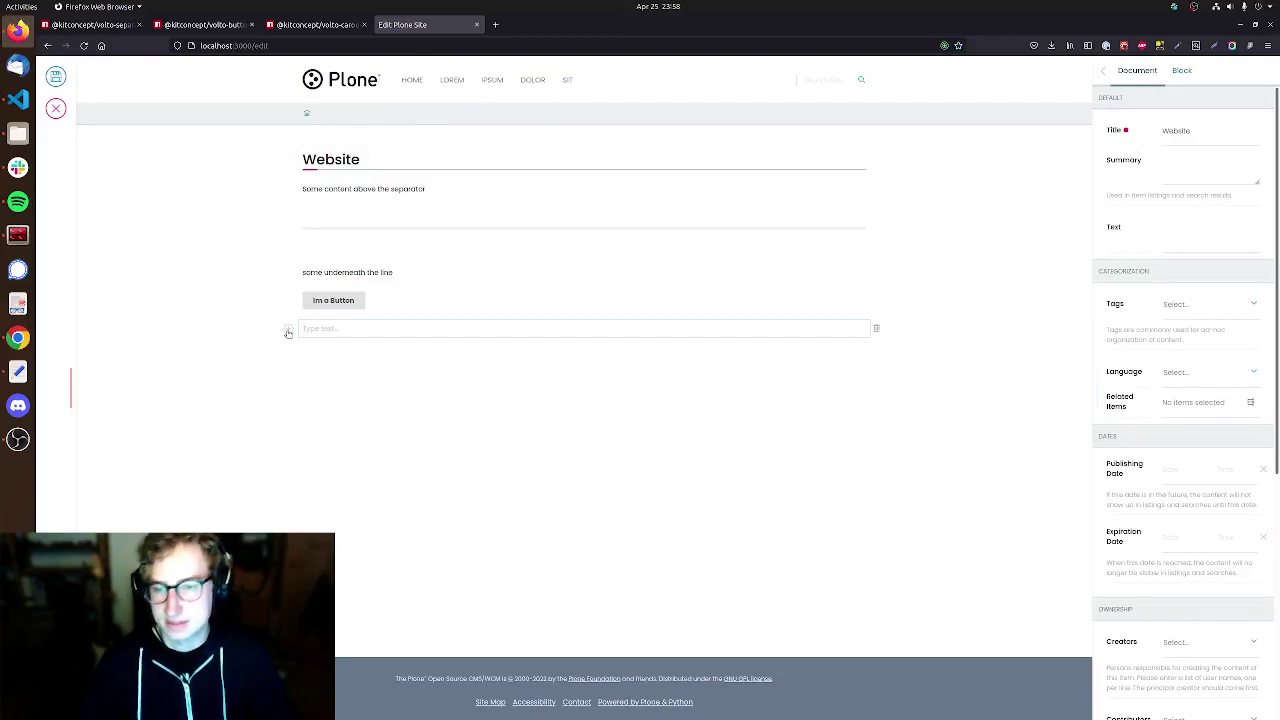
click(288, 328)
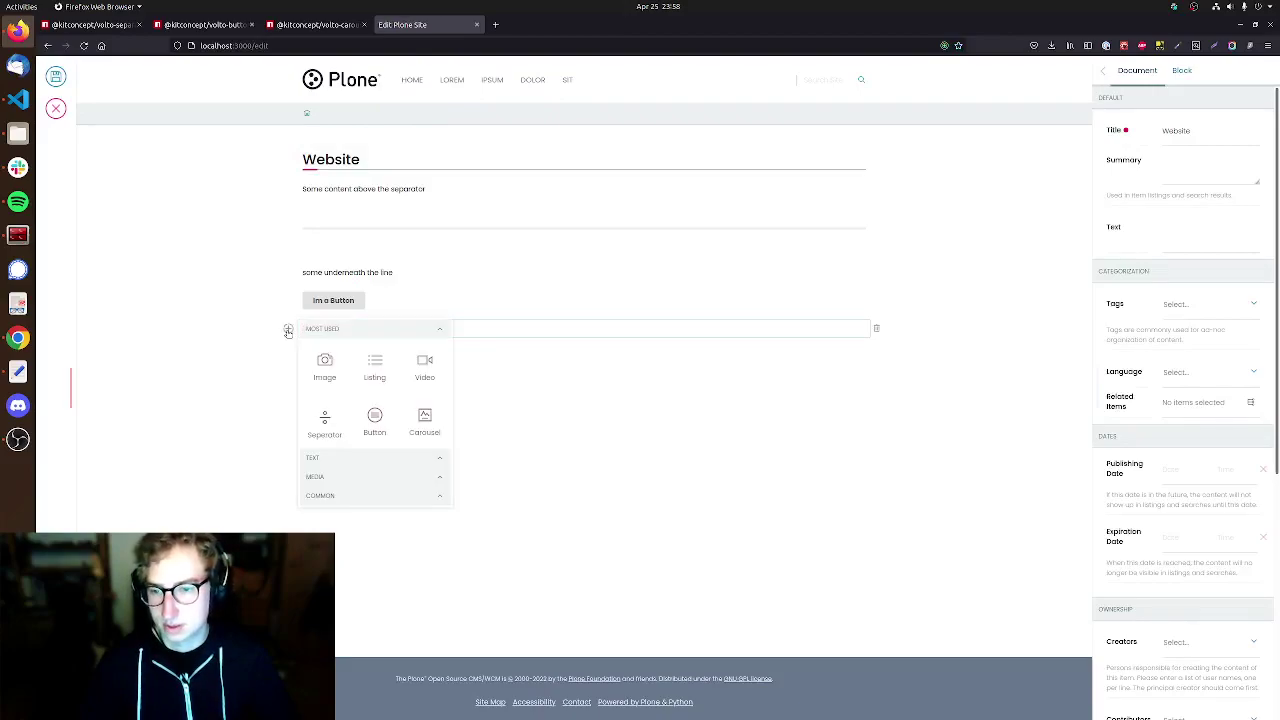
click(420, 432)
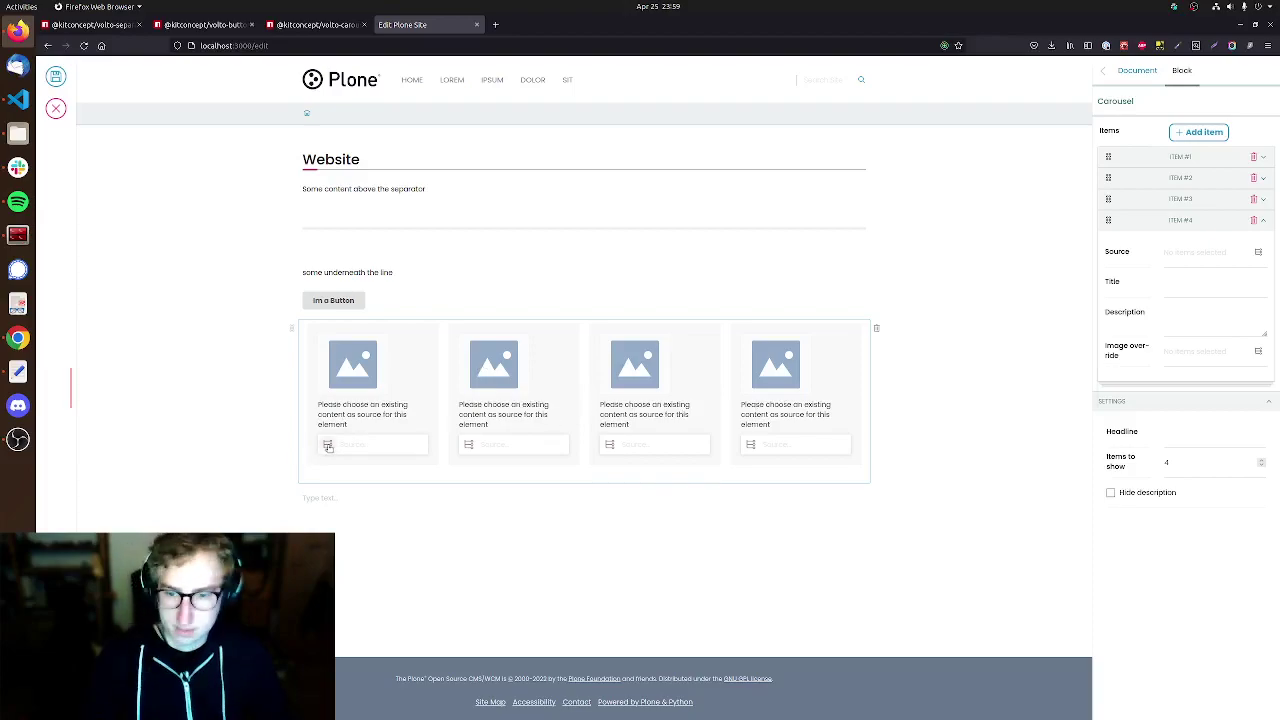
Set the four carousel items' sources to Lorem, Ipsum, Dolor and Sit
click(328, 446)
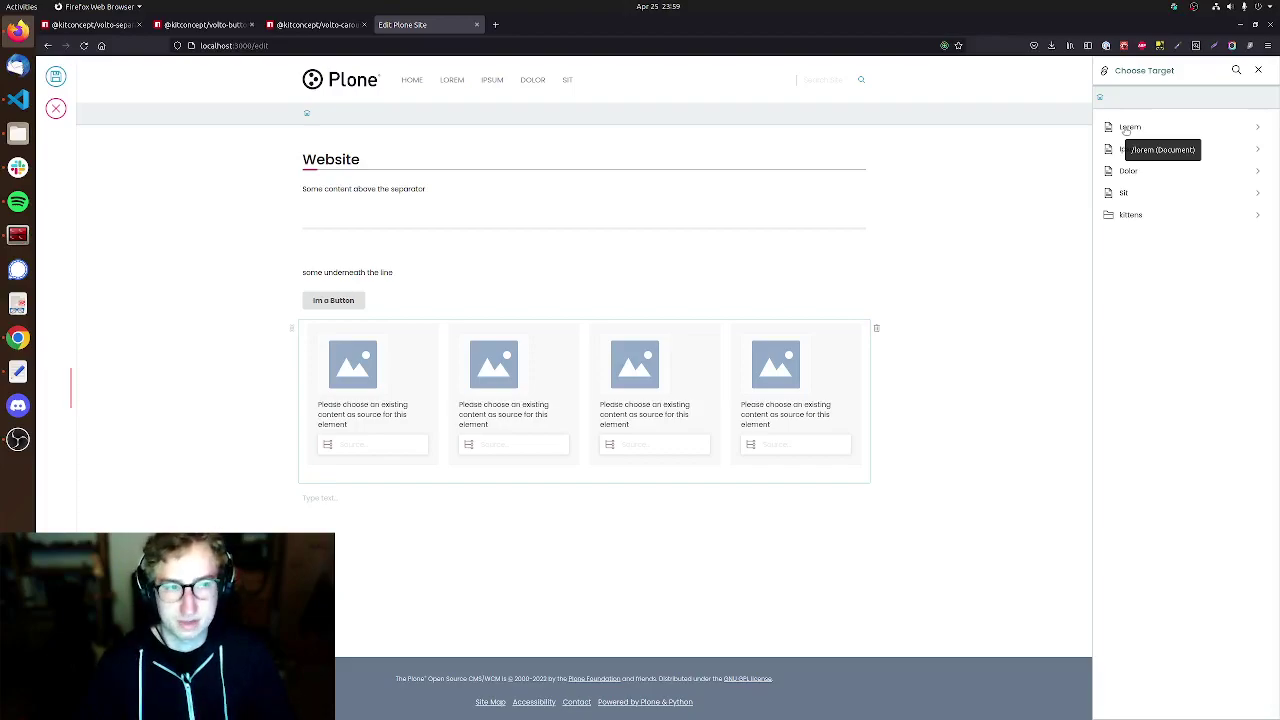
click(1129, 127)
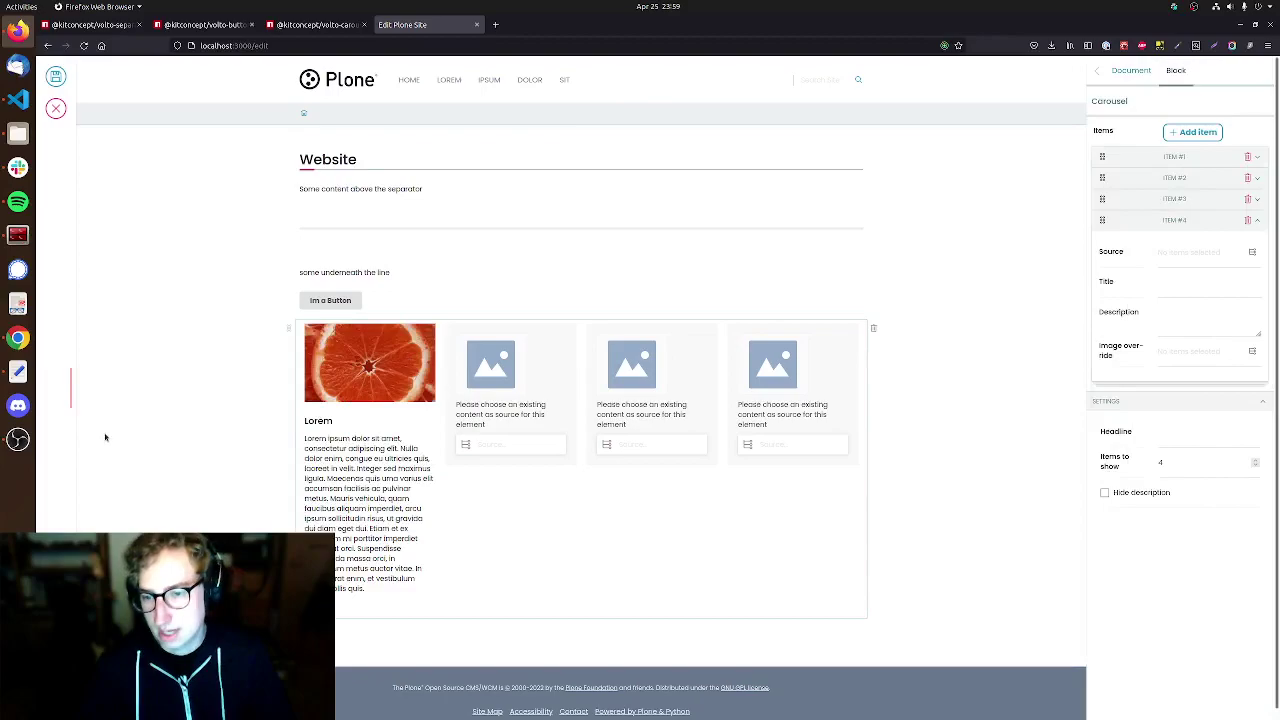
click(466, 443)
click(1123, 150)
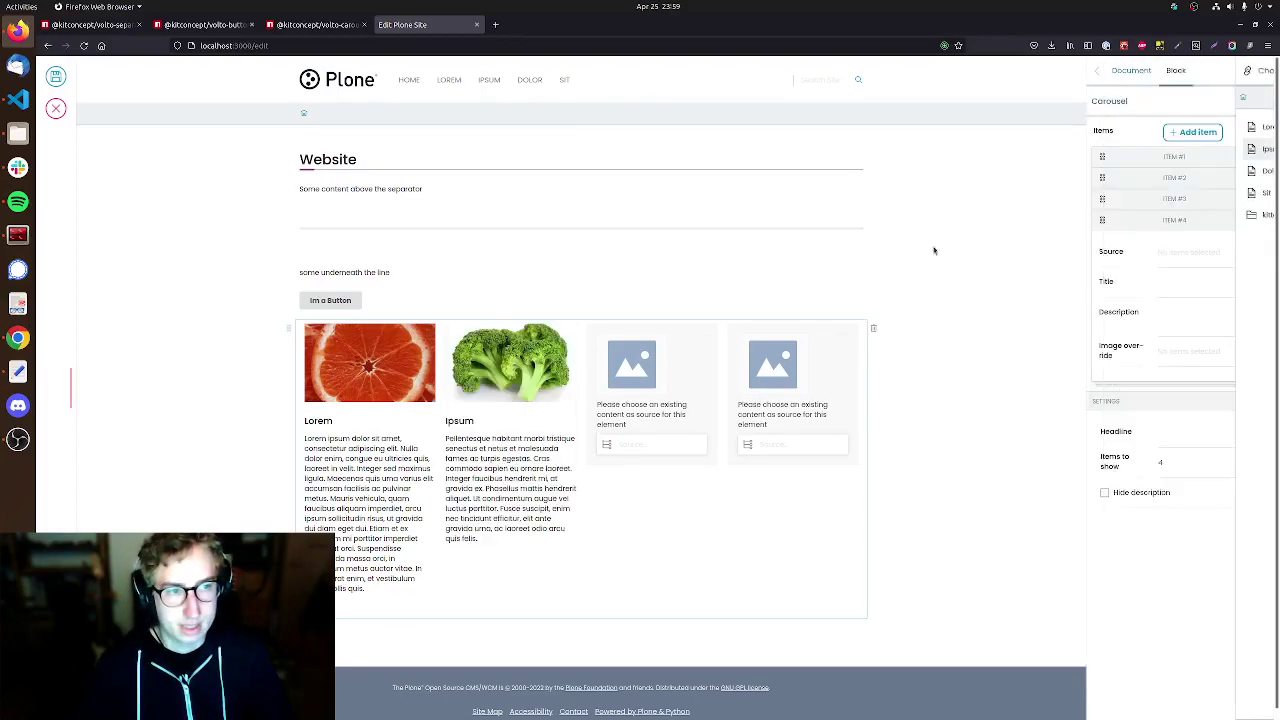
click(606, 444)
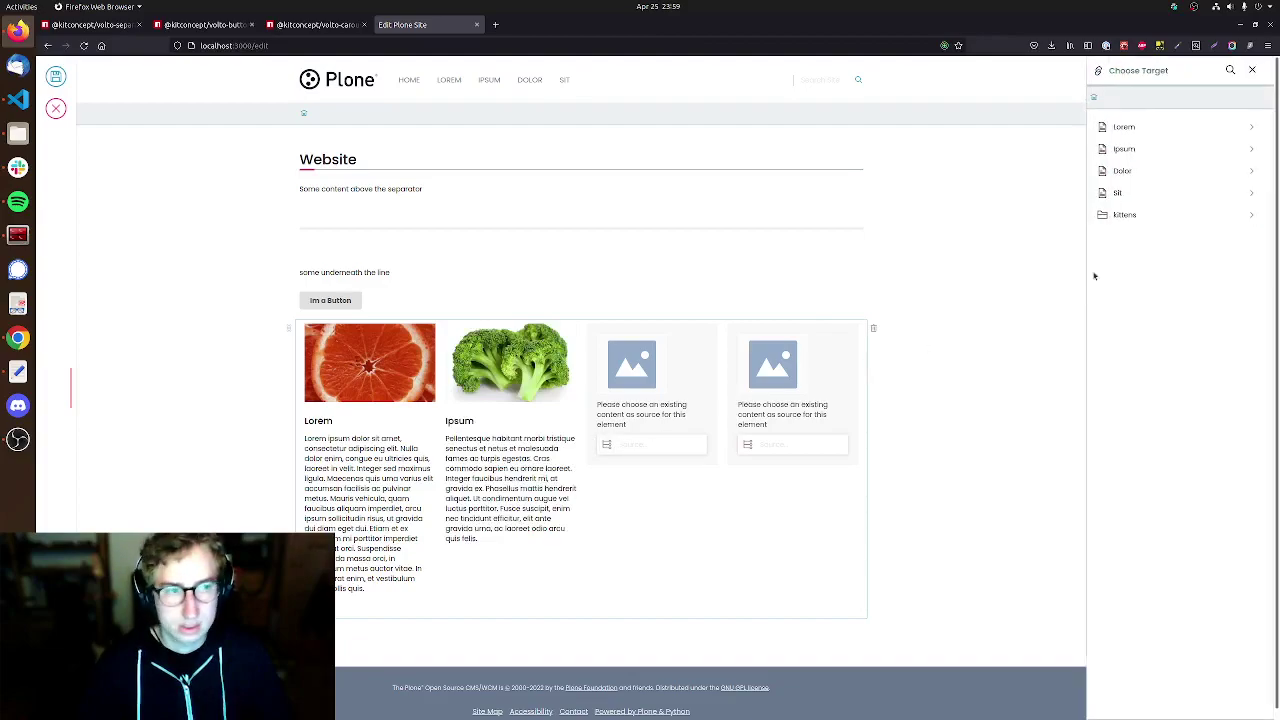
click(1122, 171)
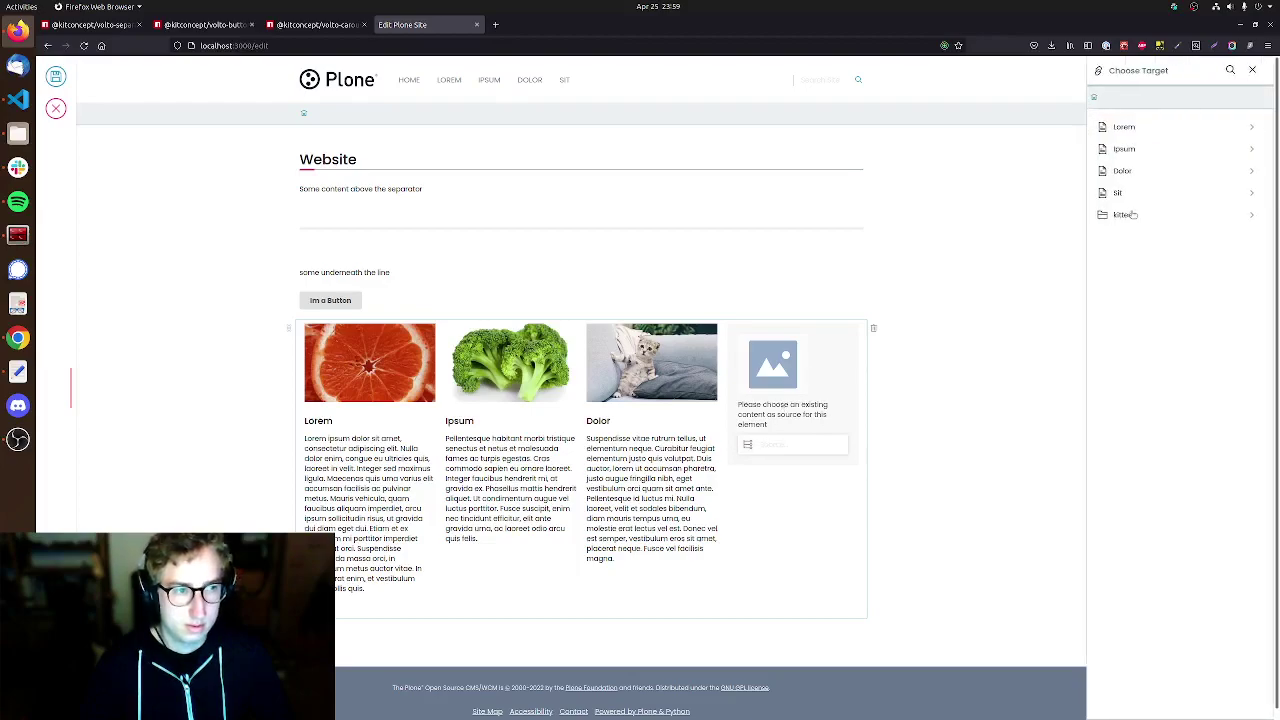
click(1120, 193)
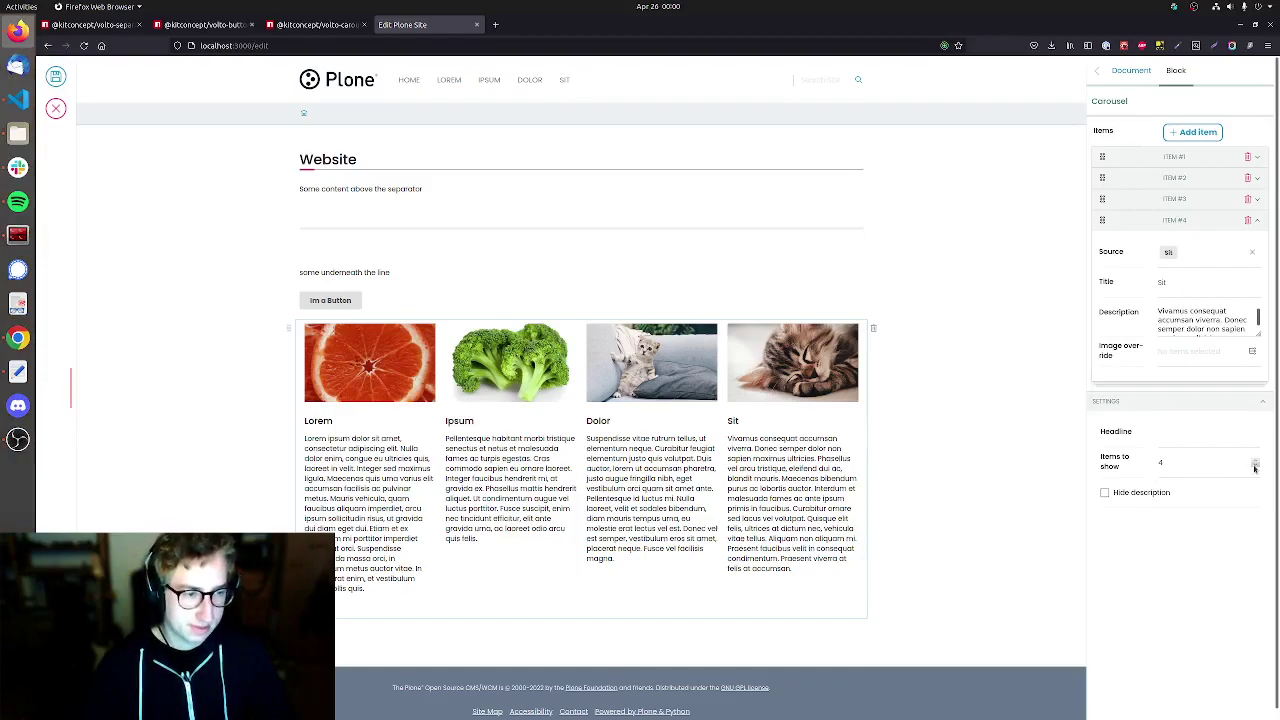
Lower Items to show to 2 and page the carousel from Lorem/Ipsum to Dolor/Sit
click(1255, 468)
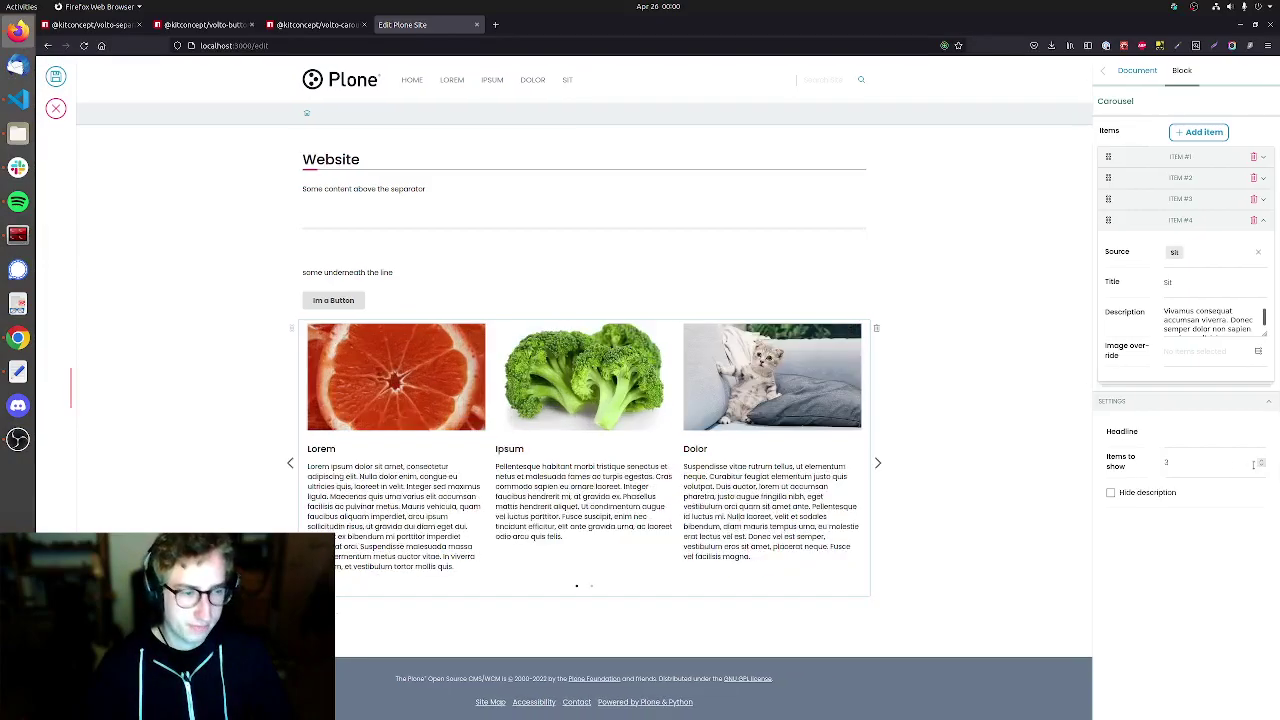
click(878, 465)
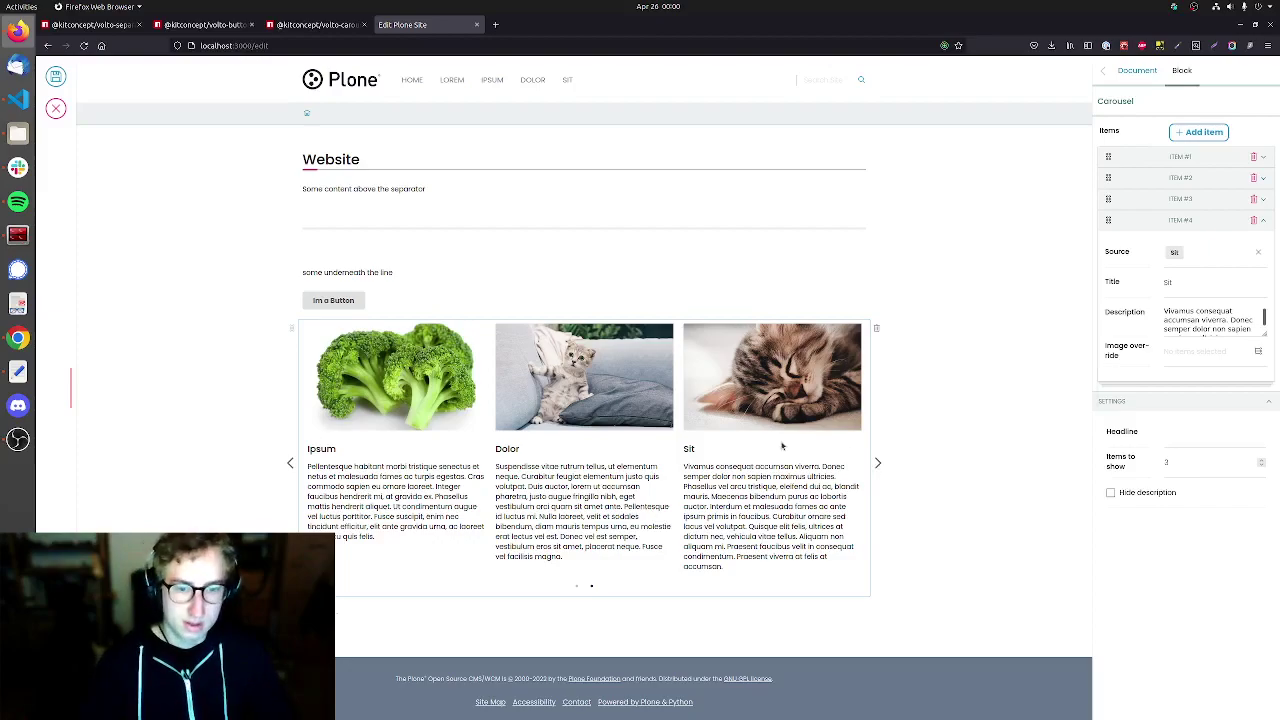
click(290, 463)
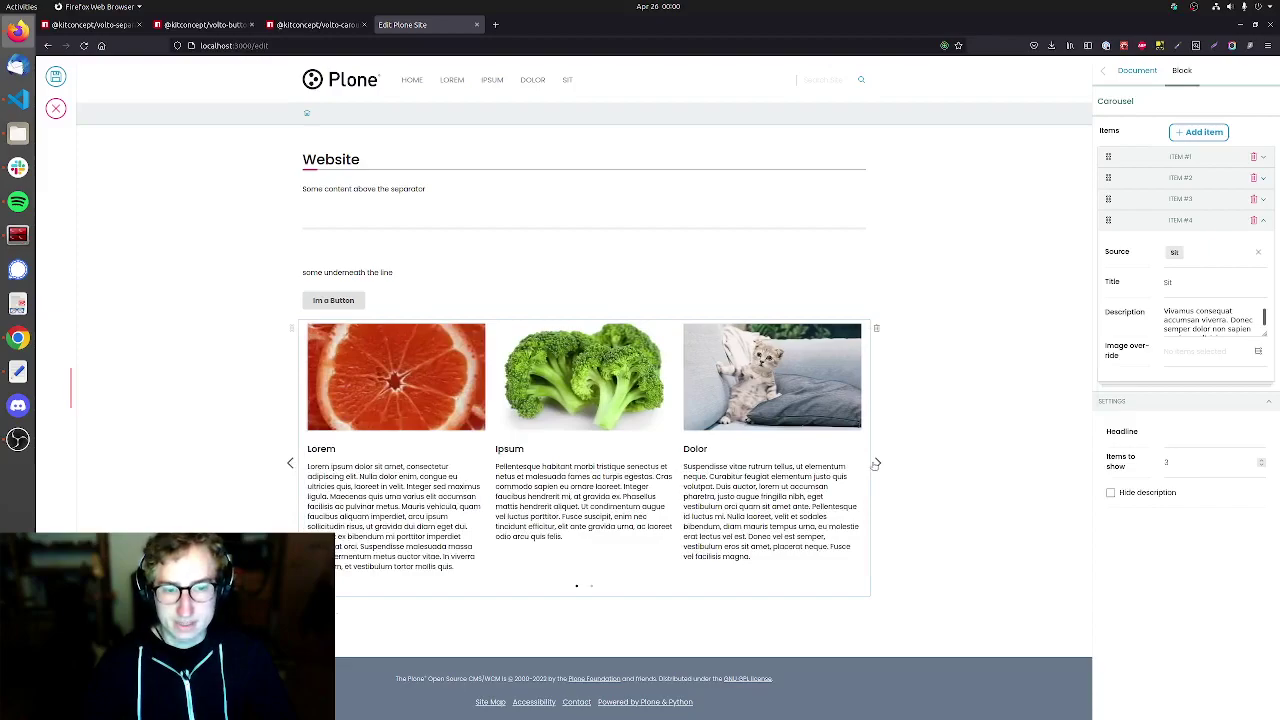
click(1260, 468)
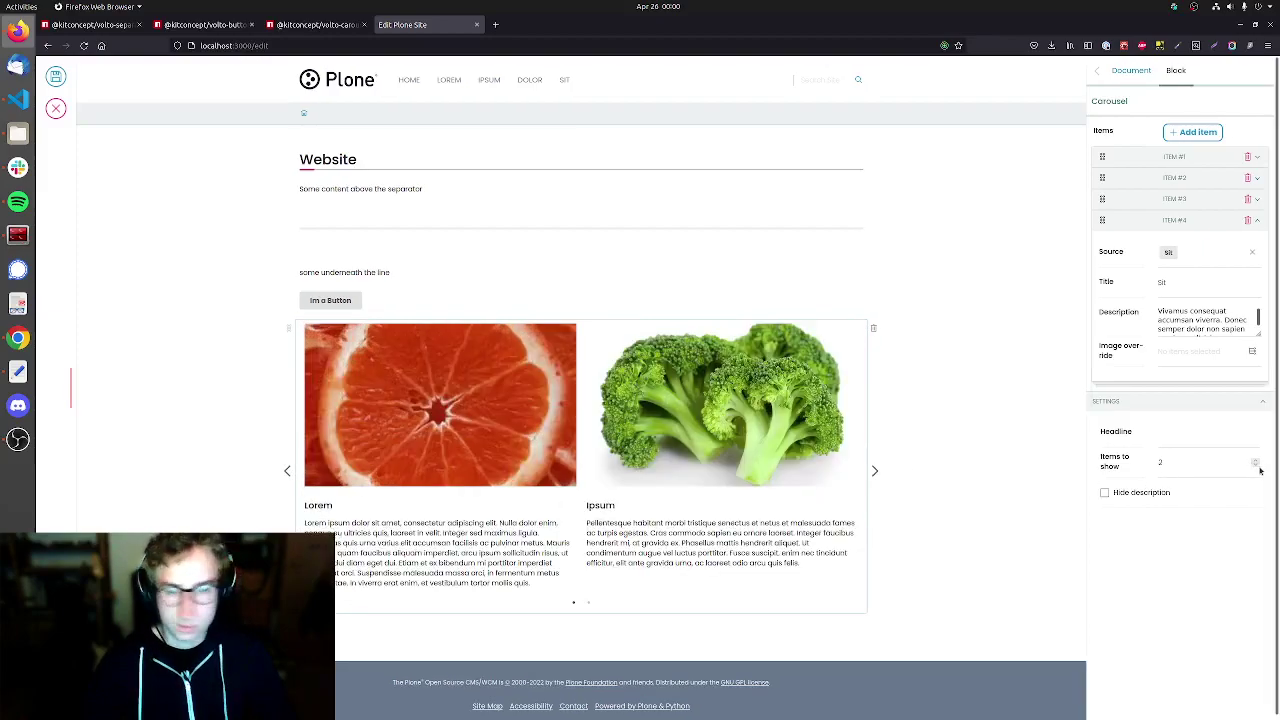
click(875, 473)
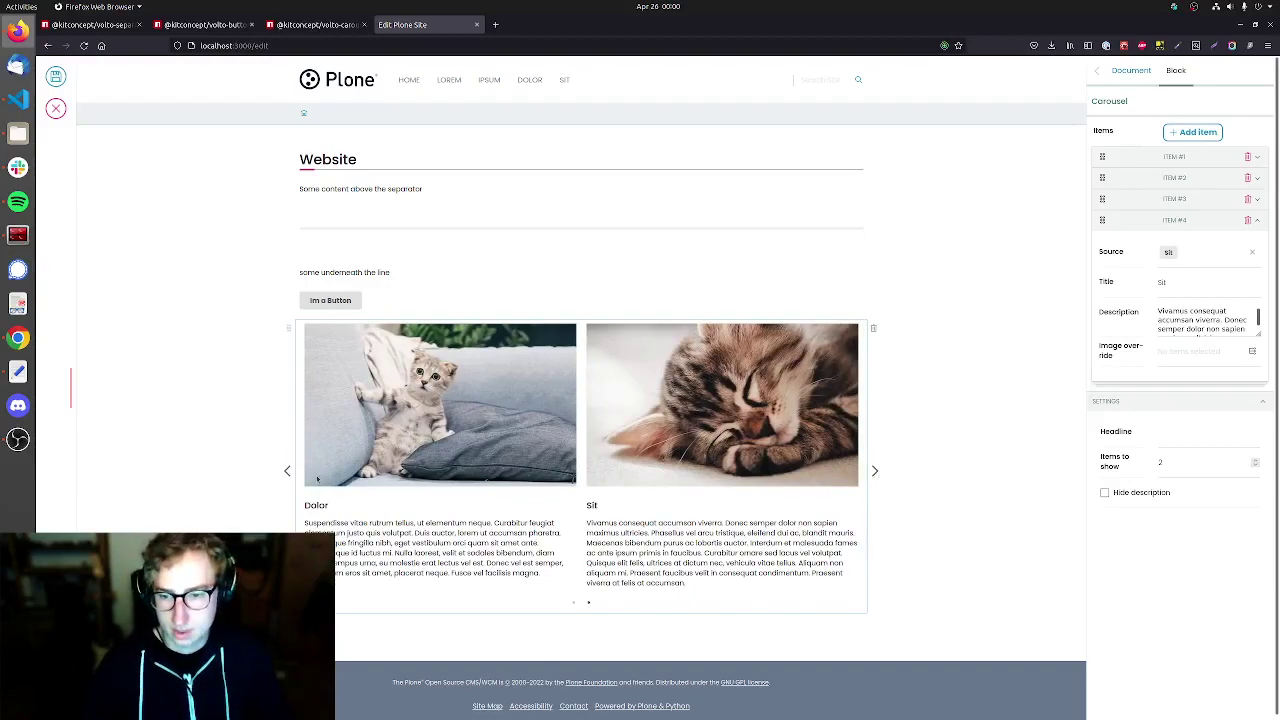
click(286, 471)
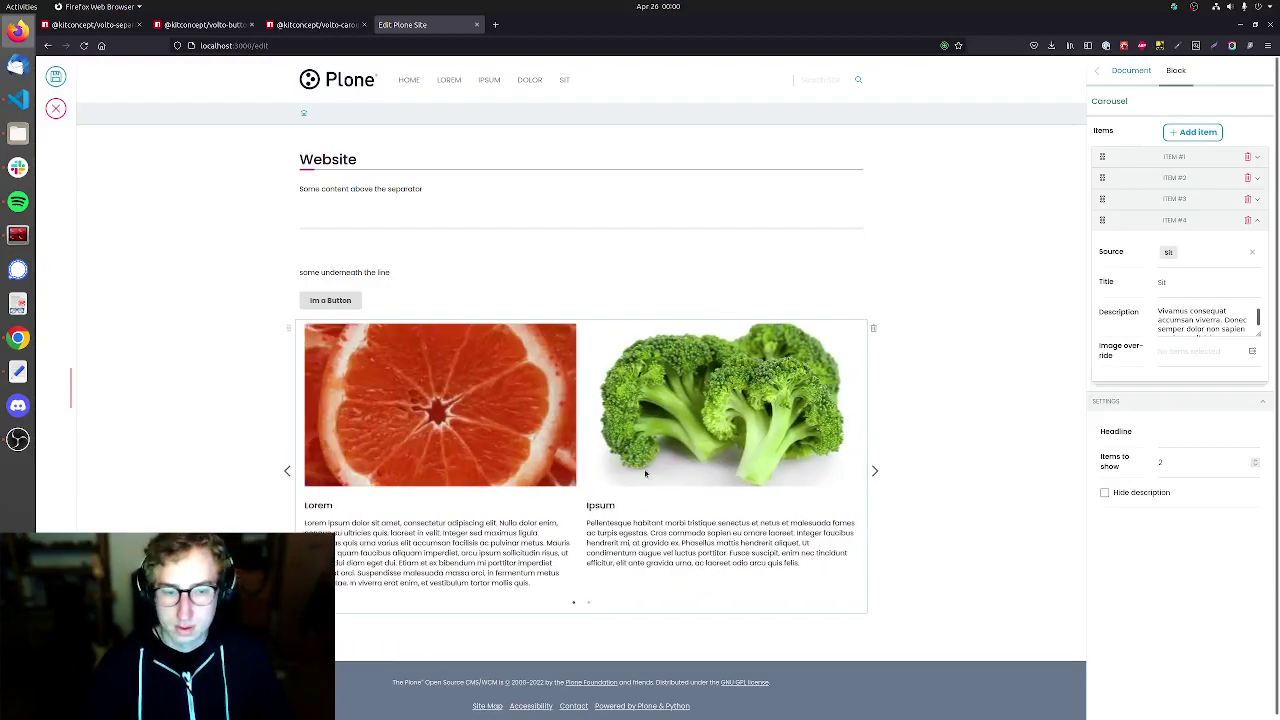
click(875, 471)
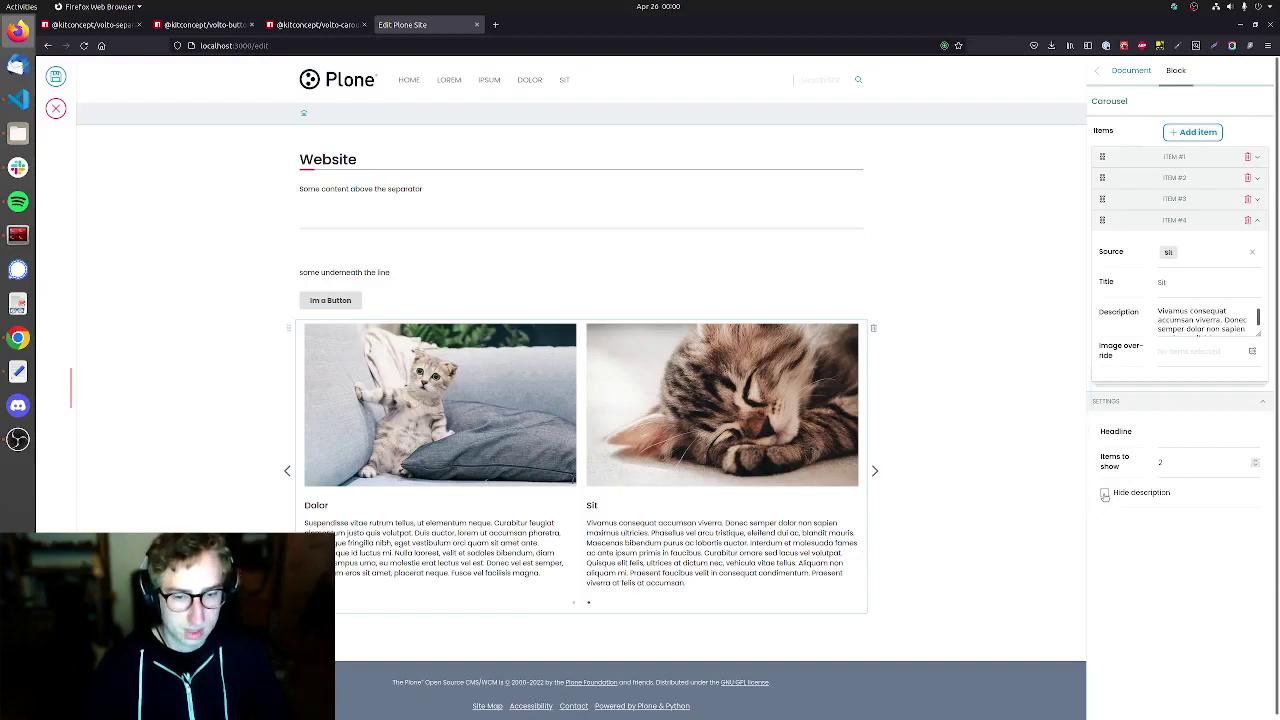
Tick Hide description in the Carousel block settings
click(1104, 495)
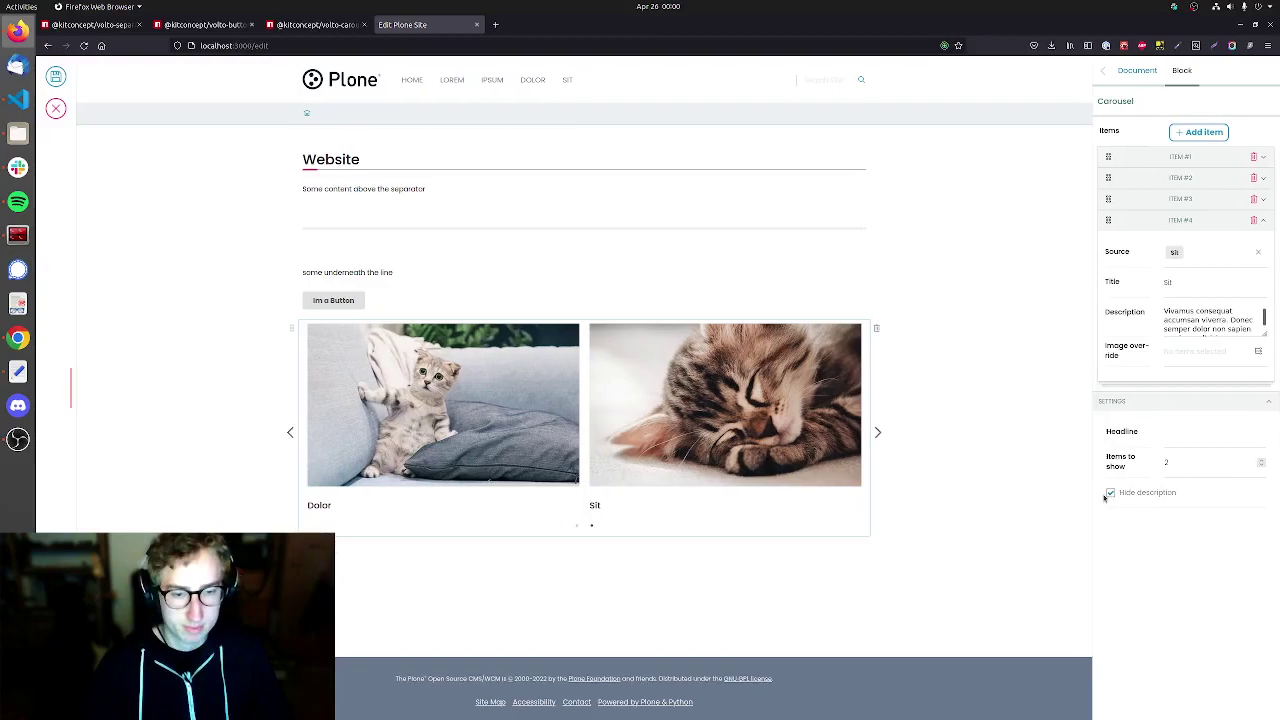
Add a fifth carousel item and set its source to the kittens page
click(1195, 133)
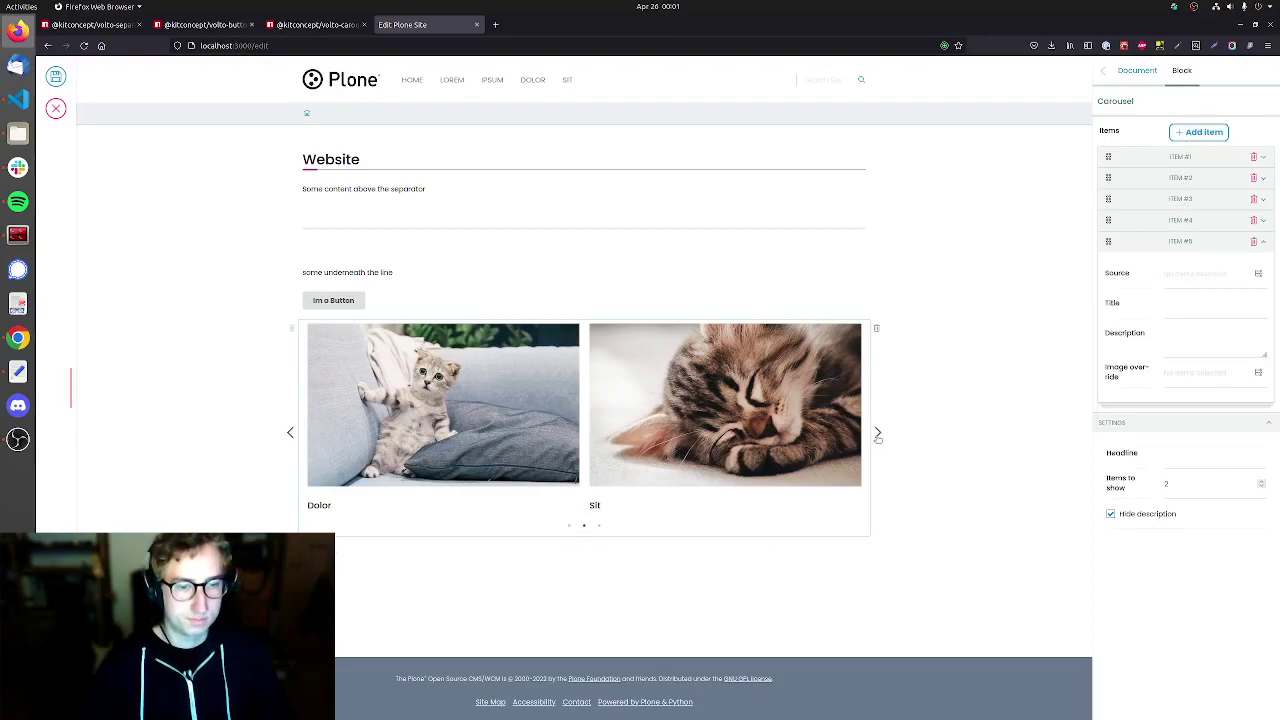
click(878, 432)
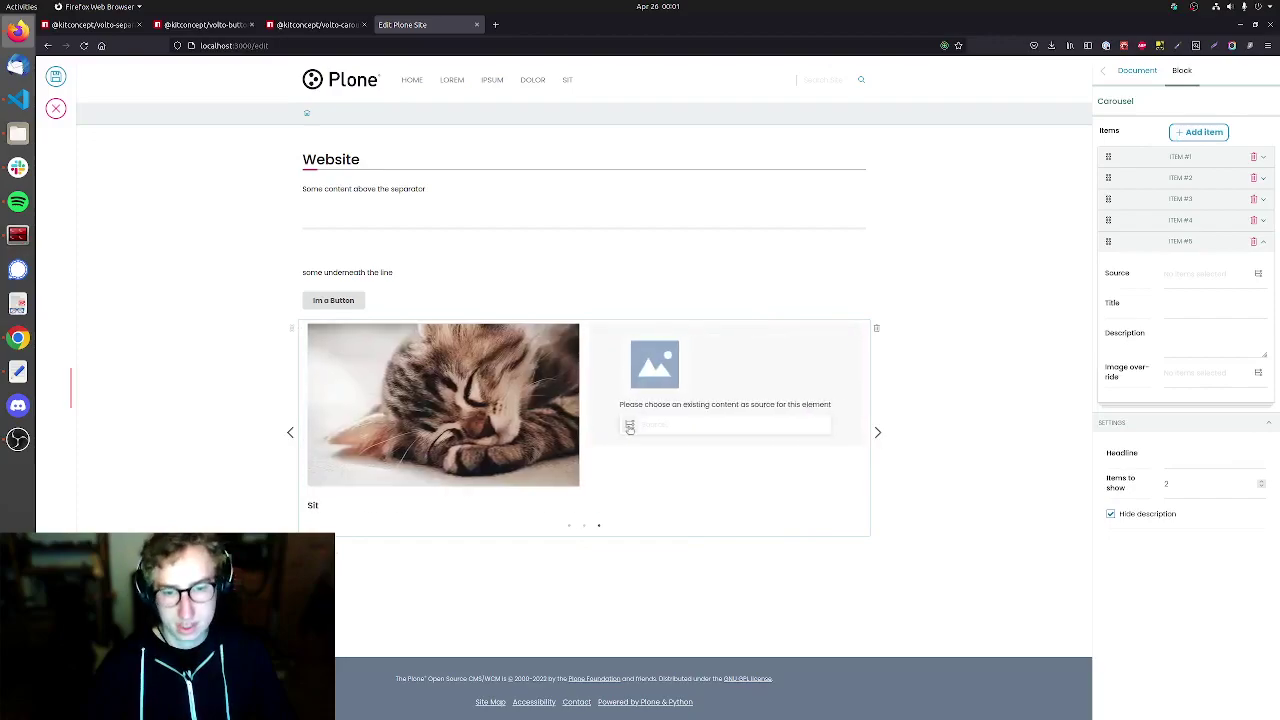
click(629, 425)
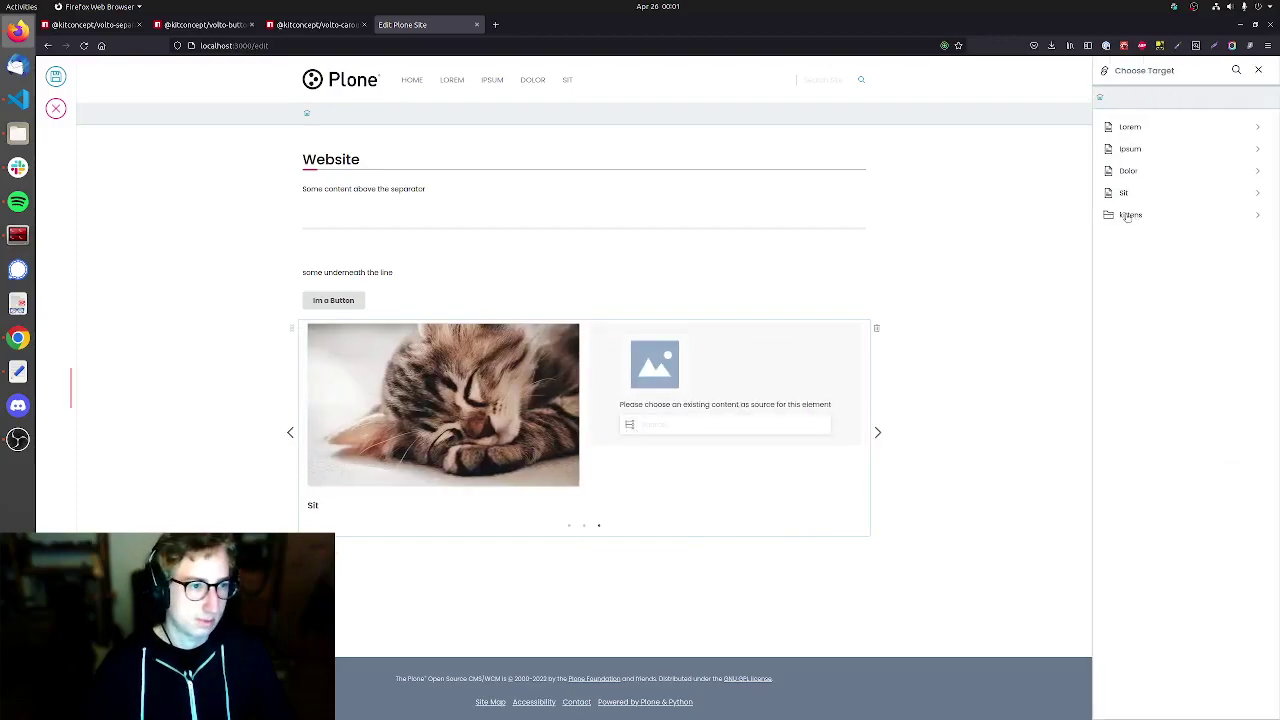
click(1128, 216)
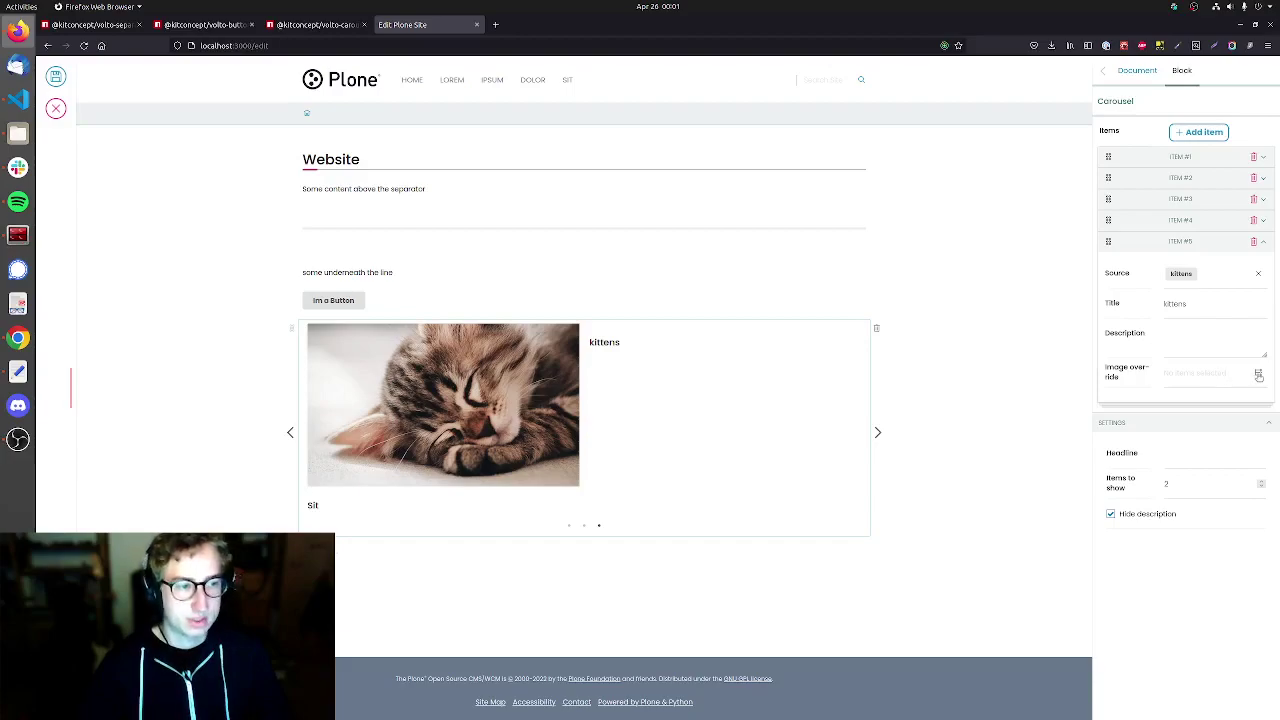
Override the kittens teaser's image with the yawning kitten photo from the kittens folder
click(1258, 375)
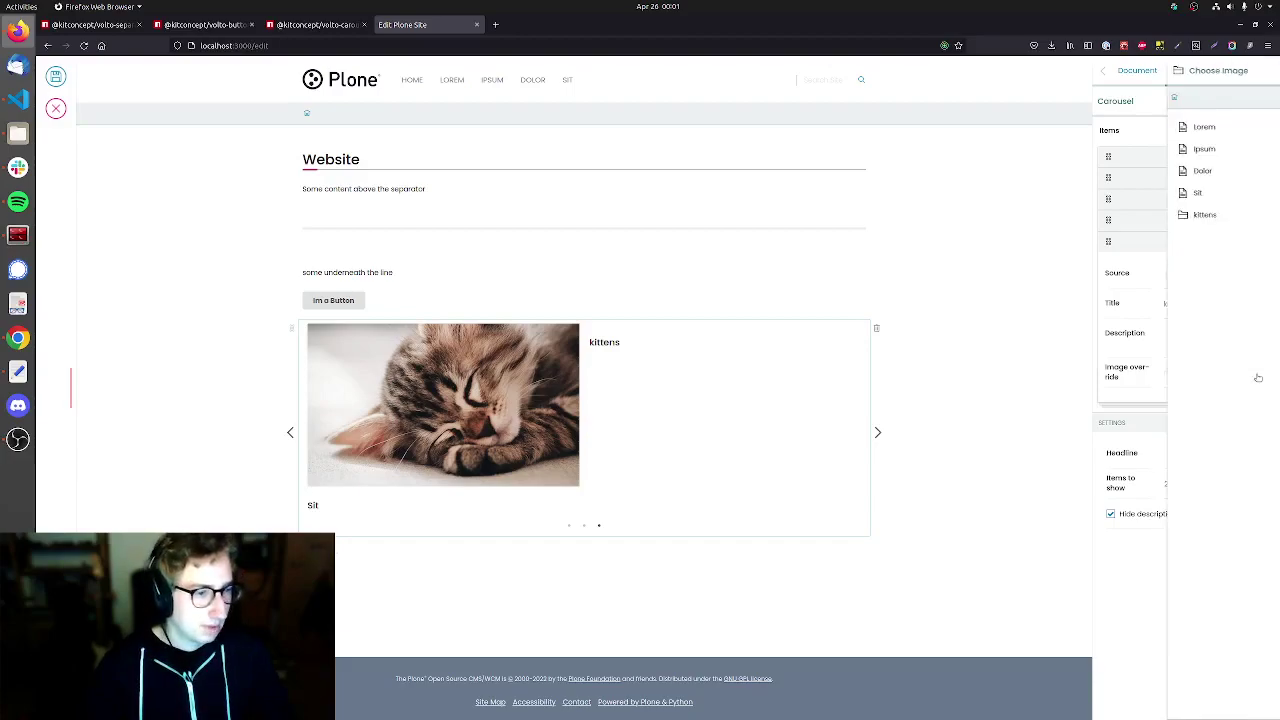
click(1260, 216)
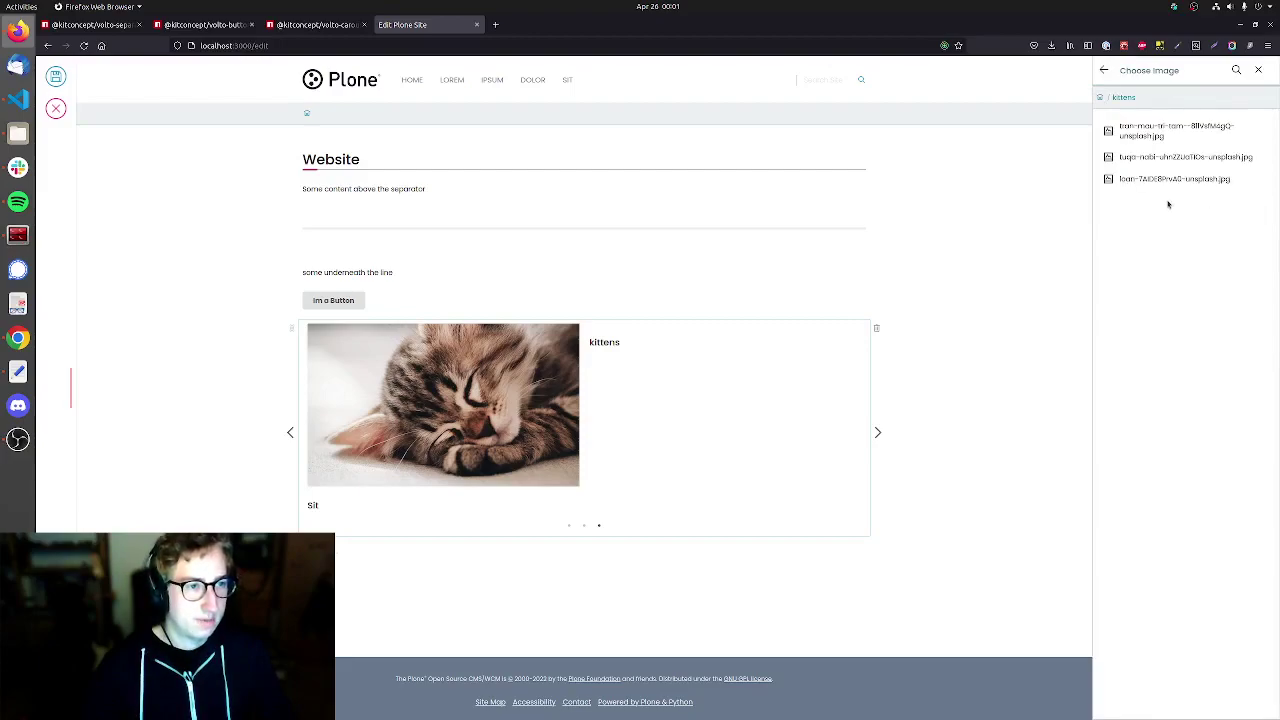
click(1138, 140)
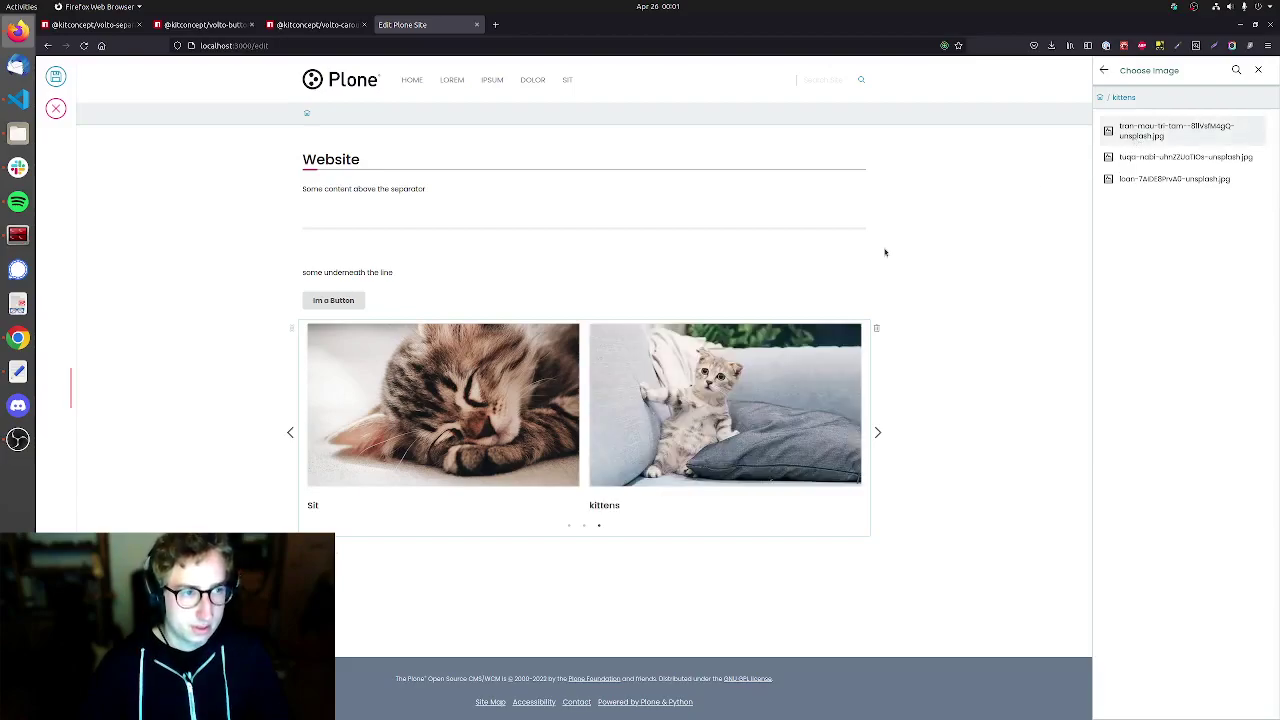
click(1160, 157)
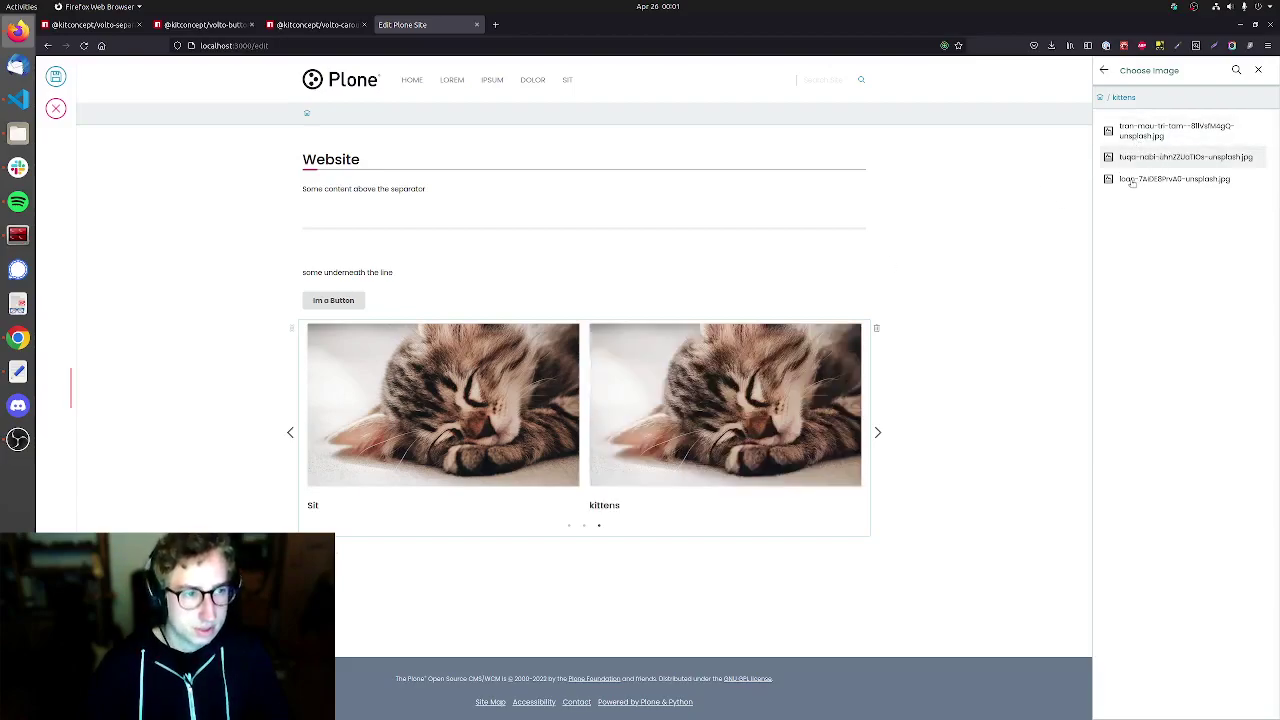
click(1132, 180)
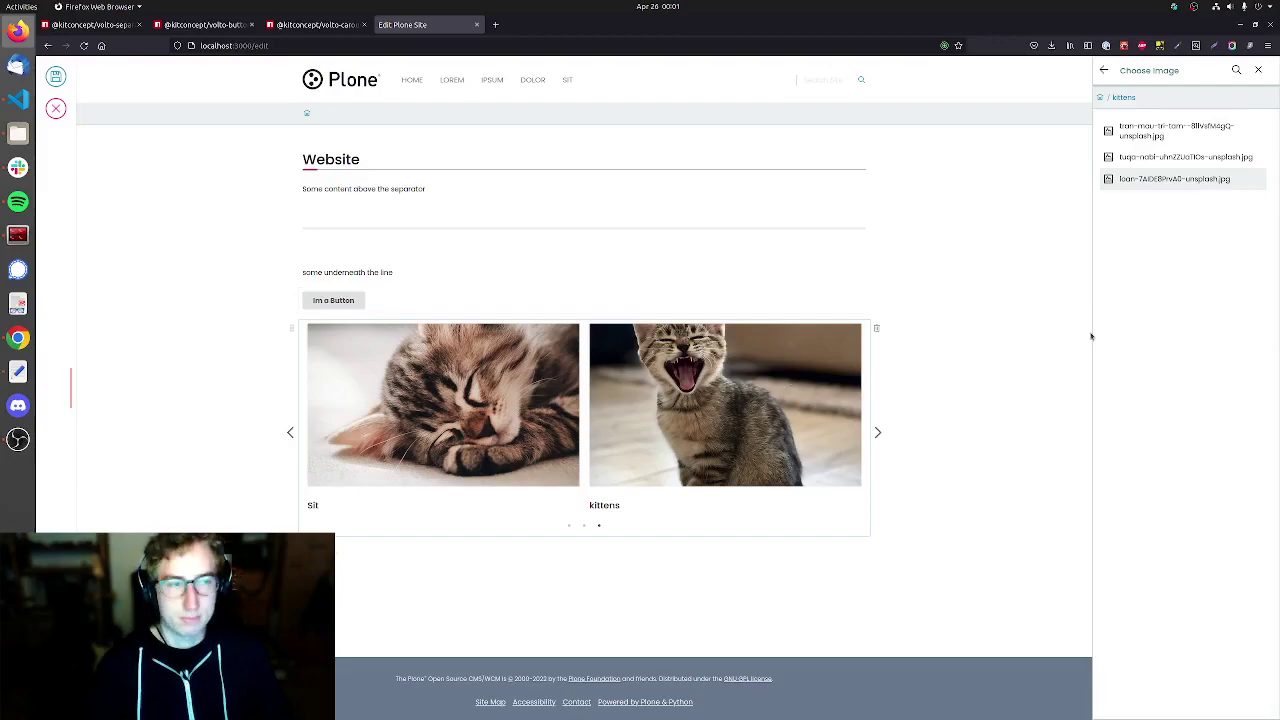
click(1104, 70)
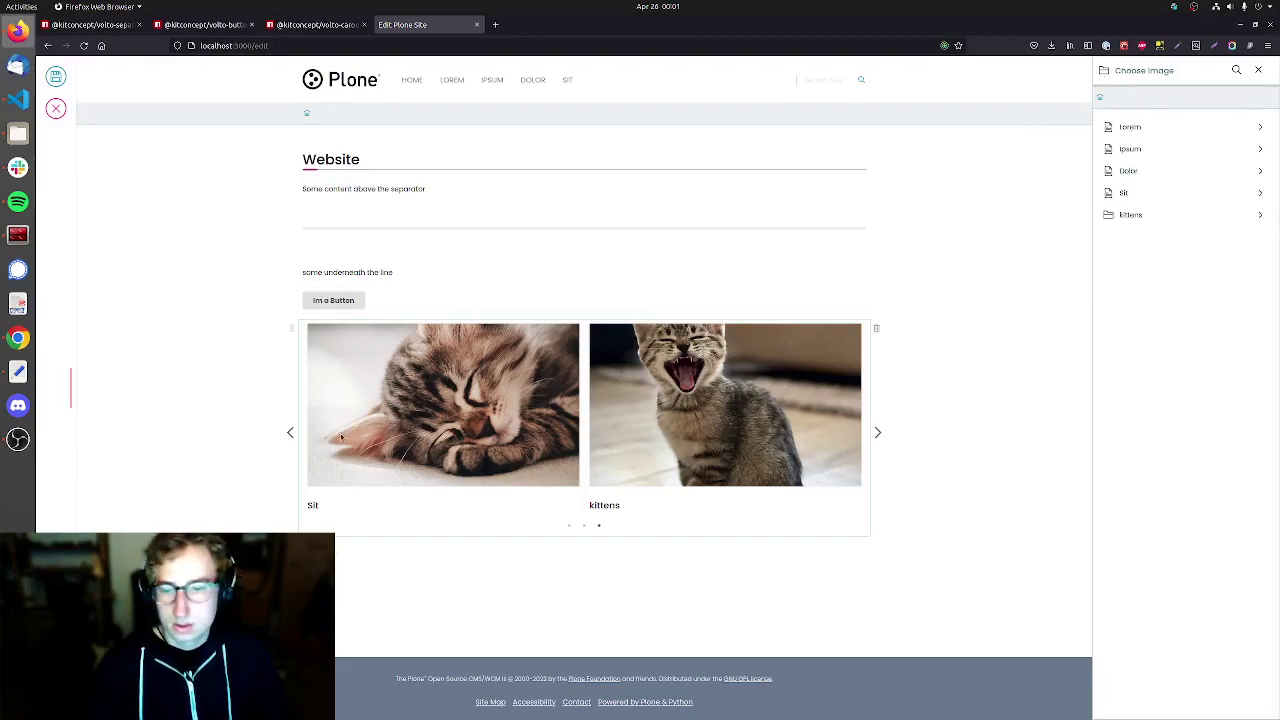
Return to the first slide, enter the headline 'Im a Carousel Block' and save
click(290, 433)
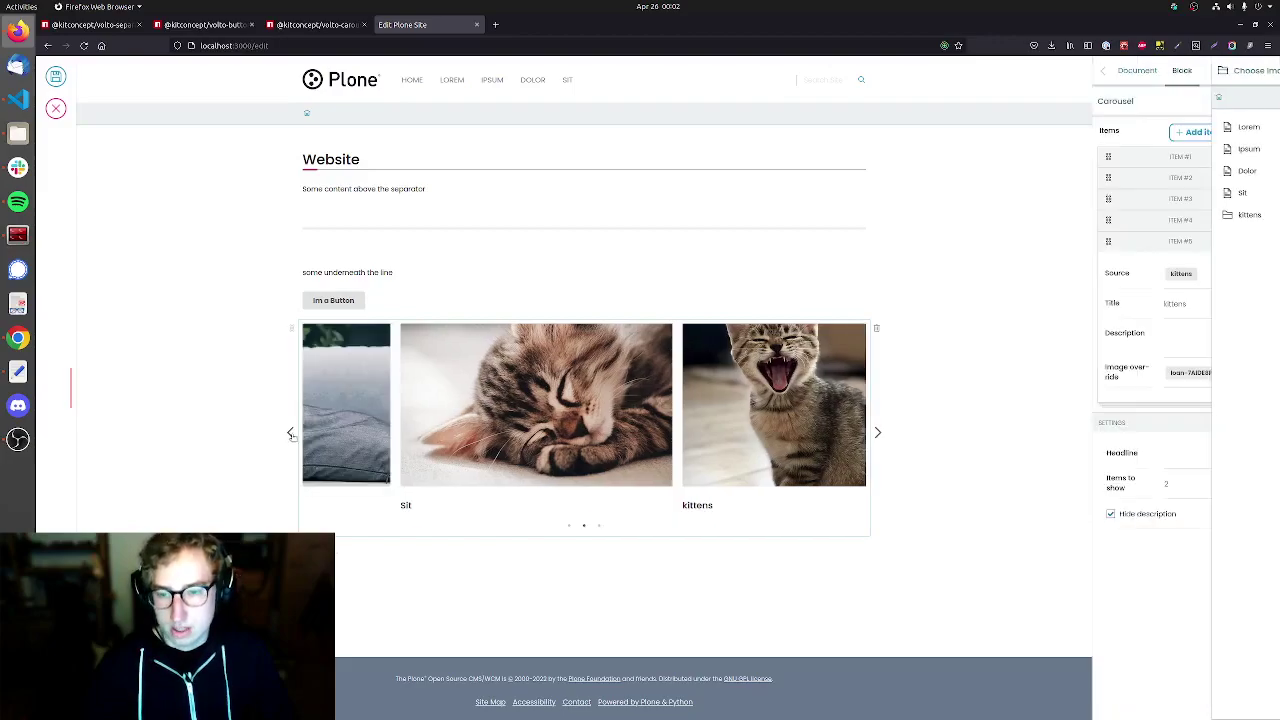
click(290, 433)
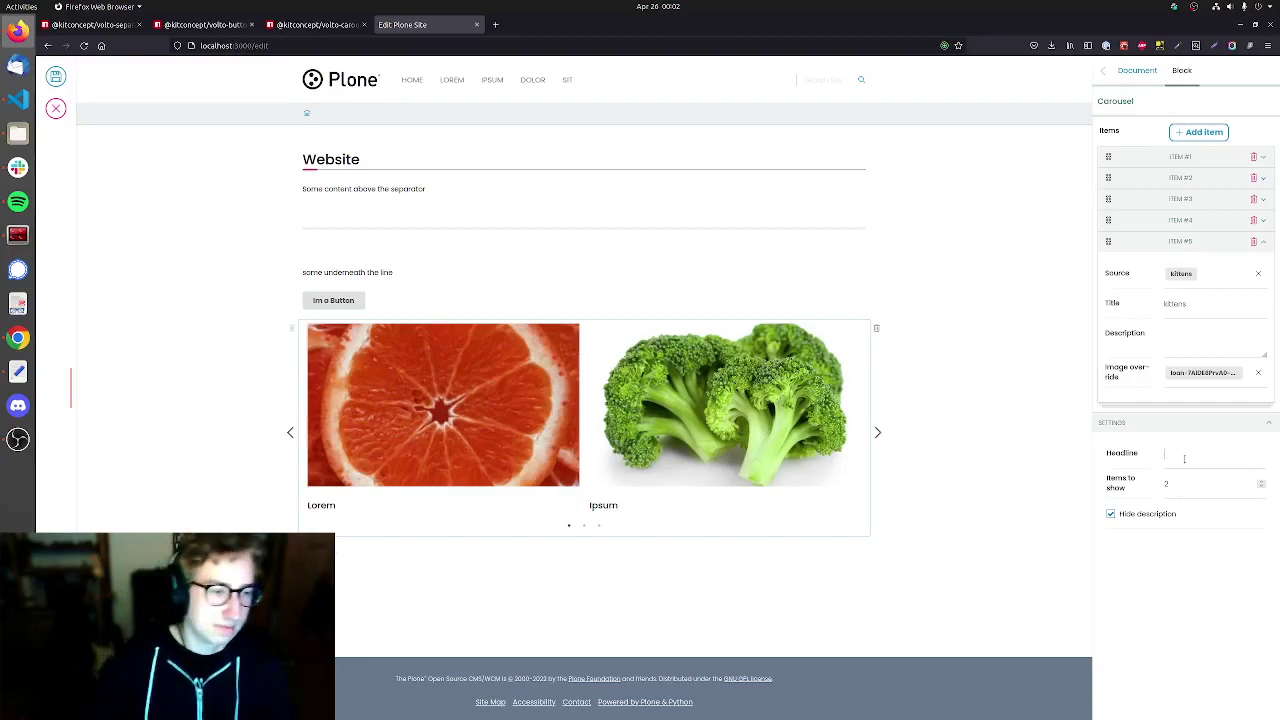
text(Im a)
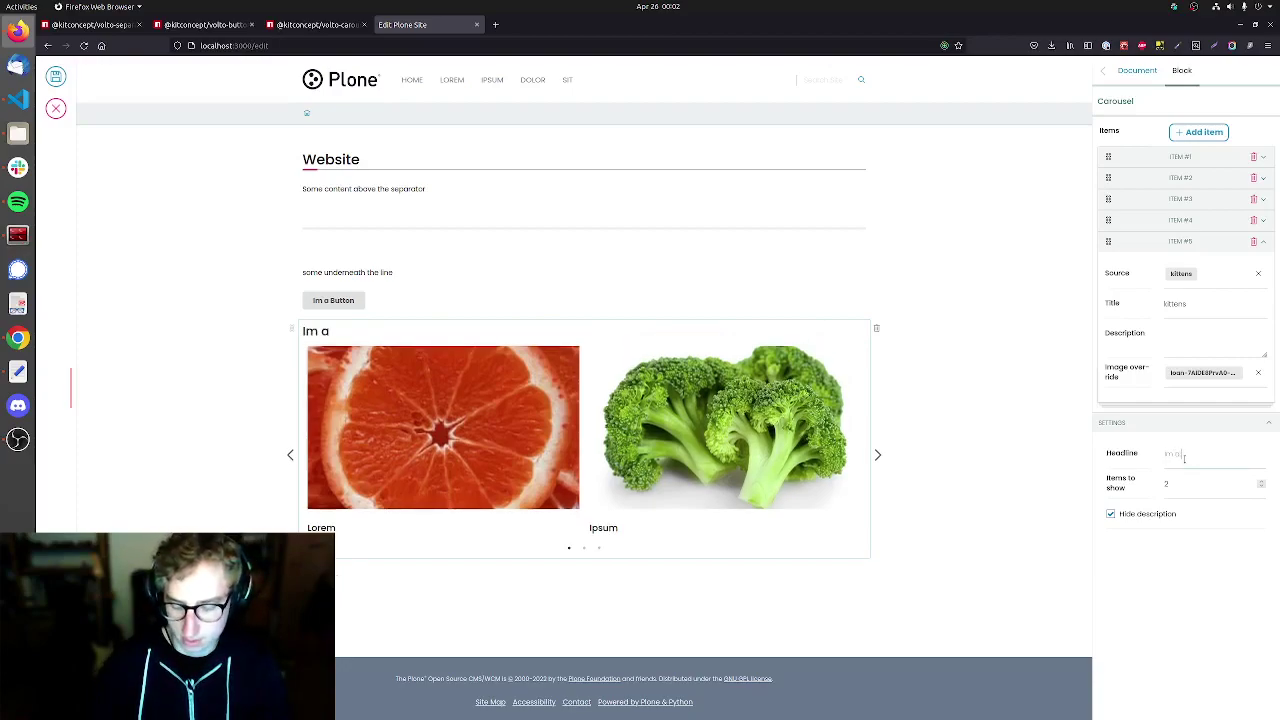
text( Carouse)
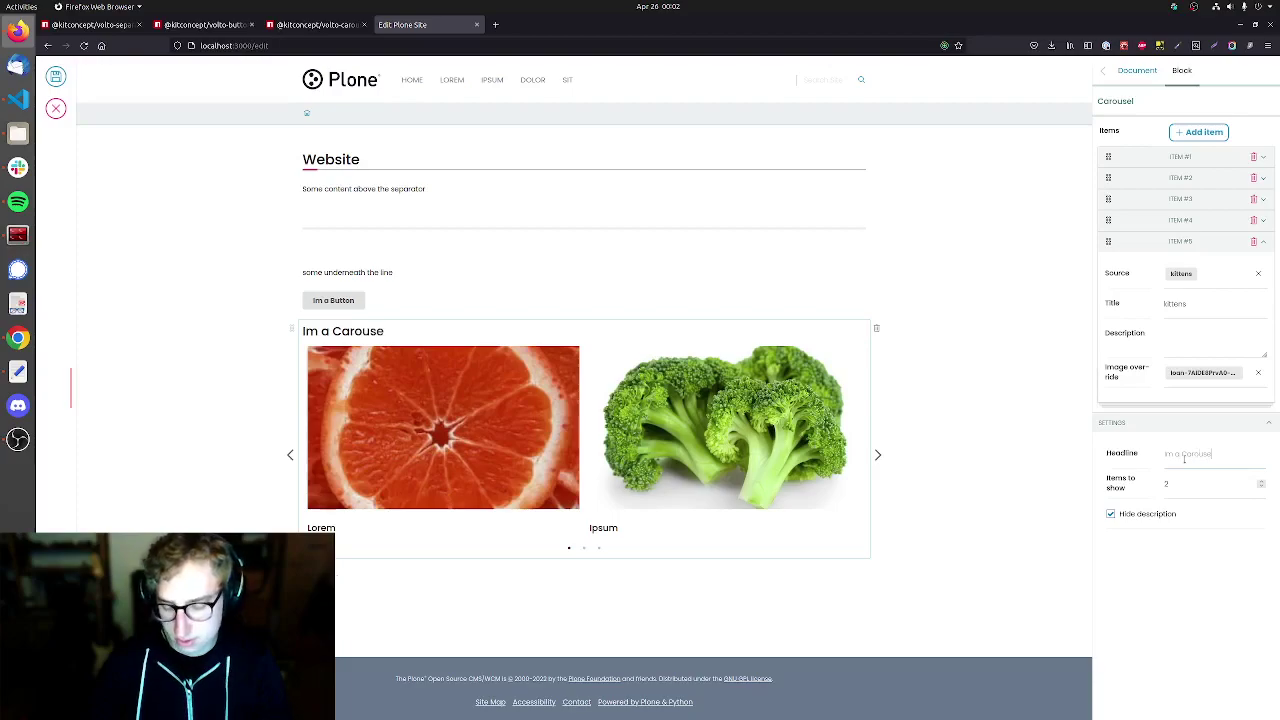
key(BackSpace)
text(e)
key(BackSpace)
text(el)
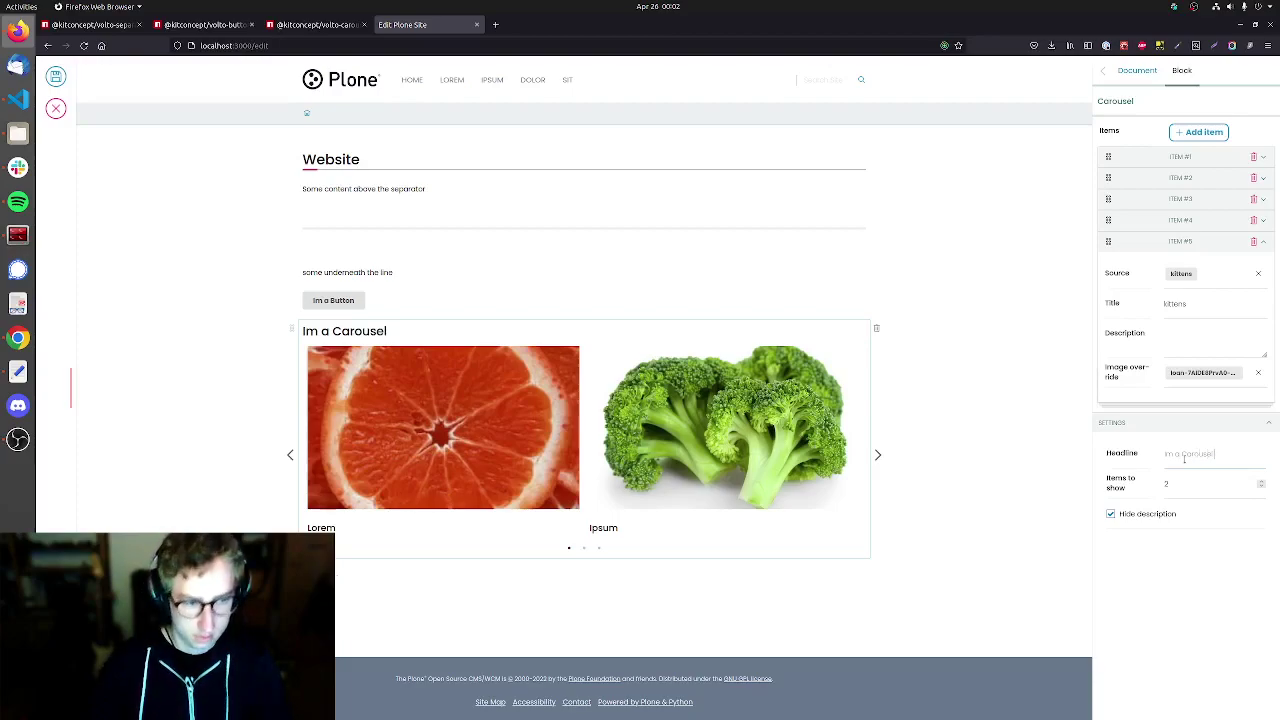
text( Block)
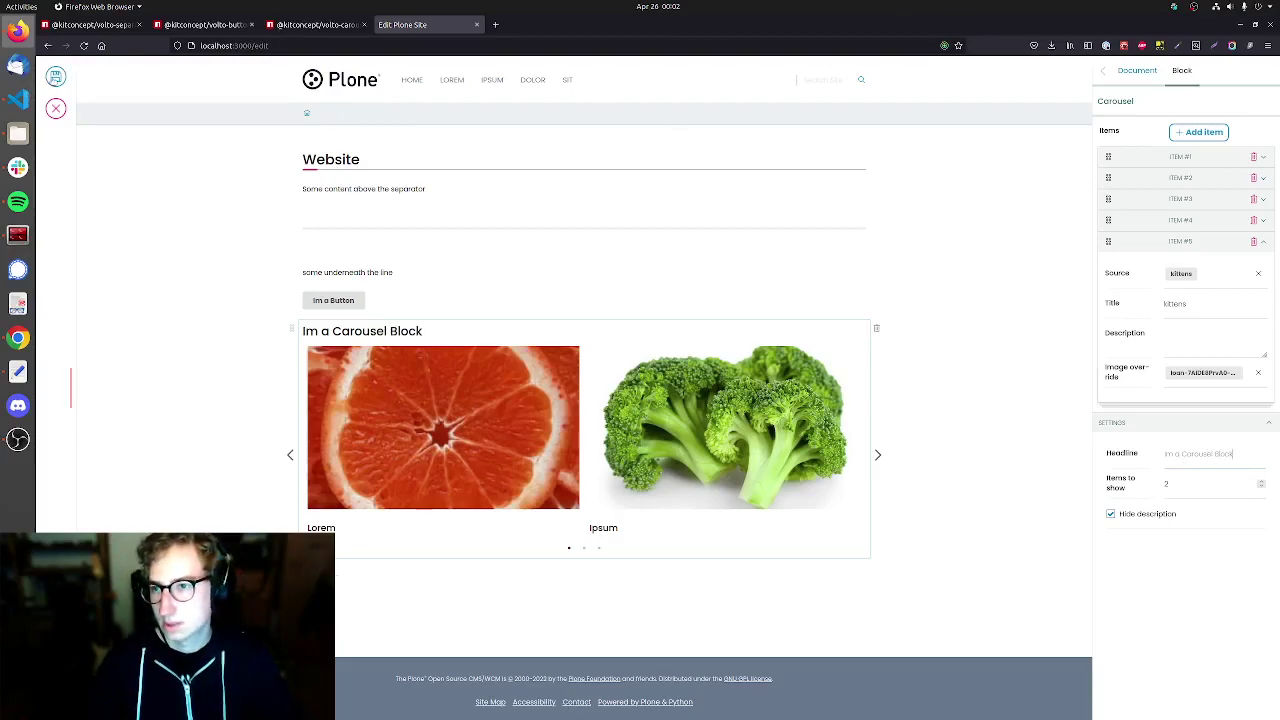
click(55, 78)
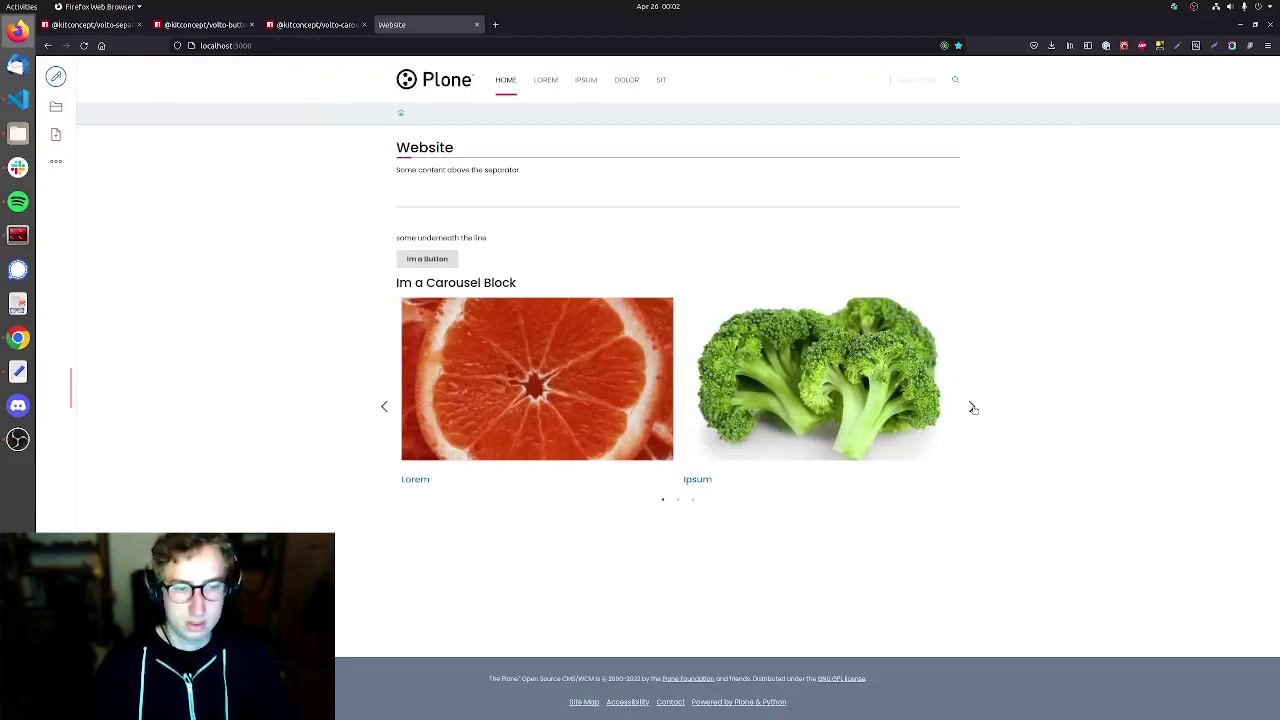
click(973, 408)
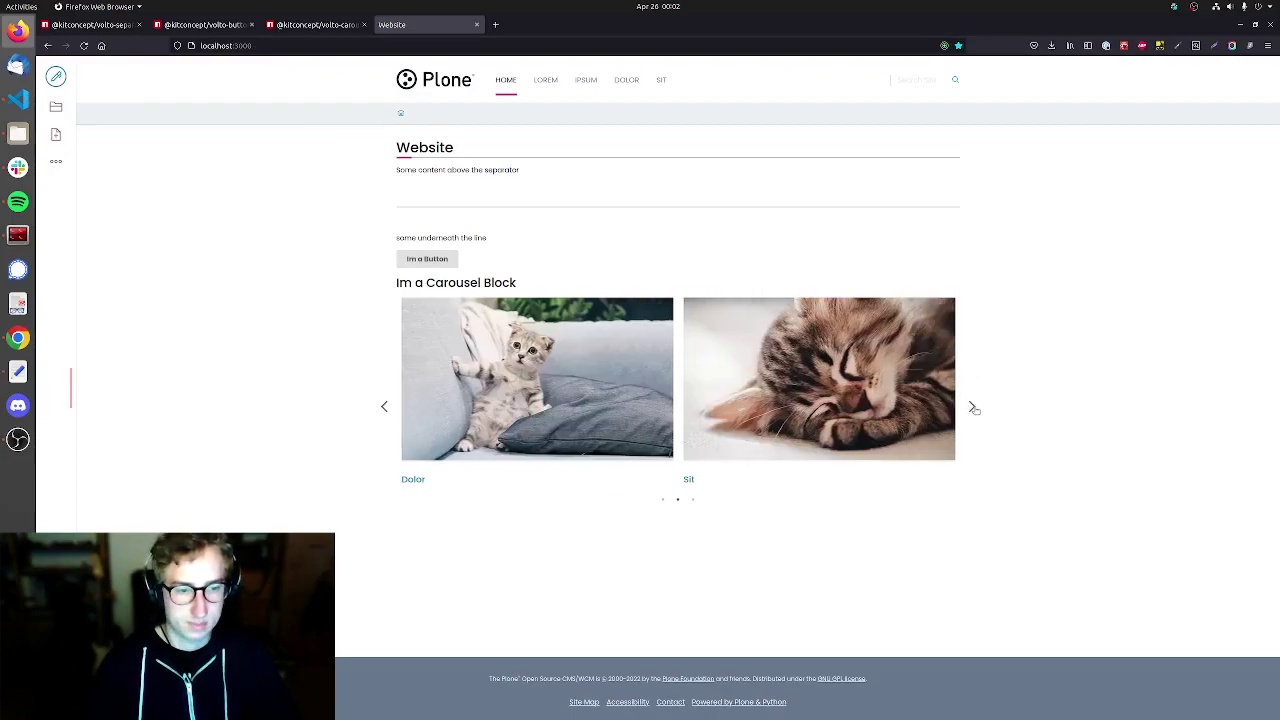
click(973, 408)
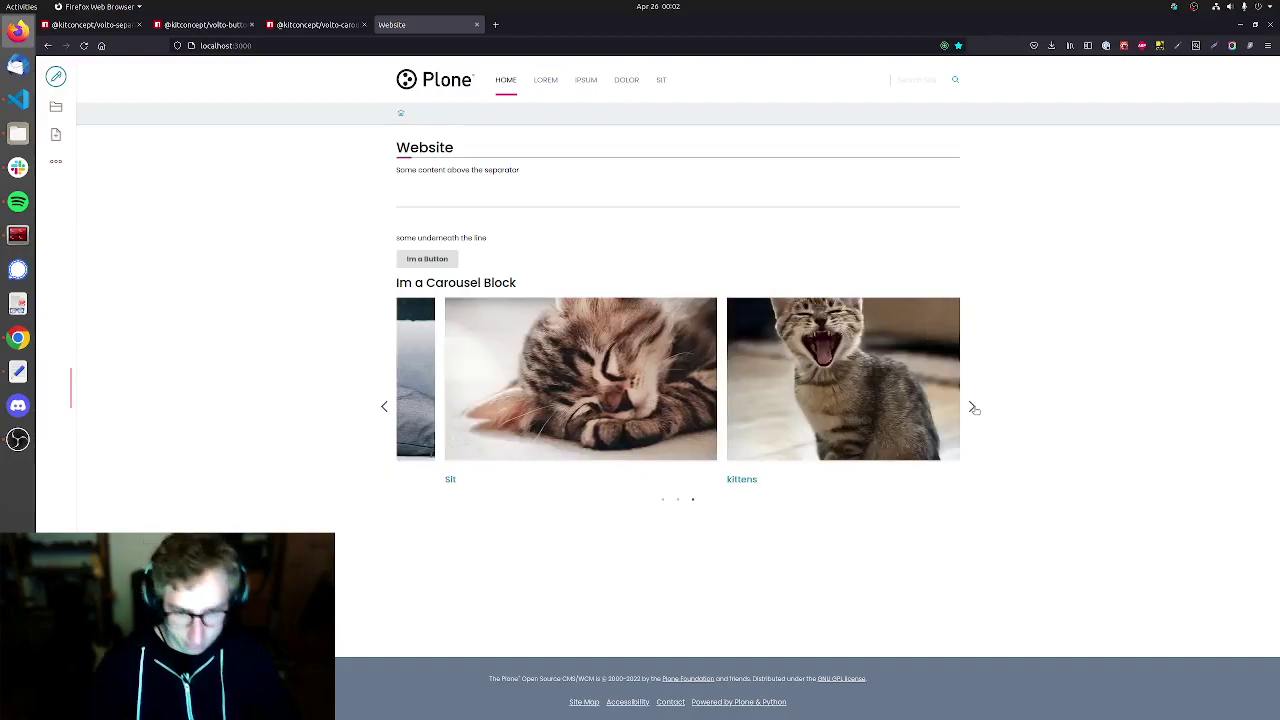
click(384, 408)
click(385, 409)
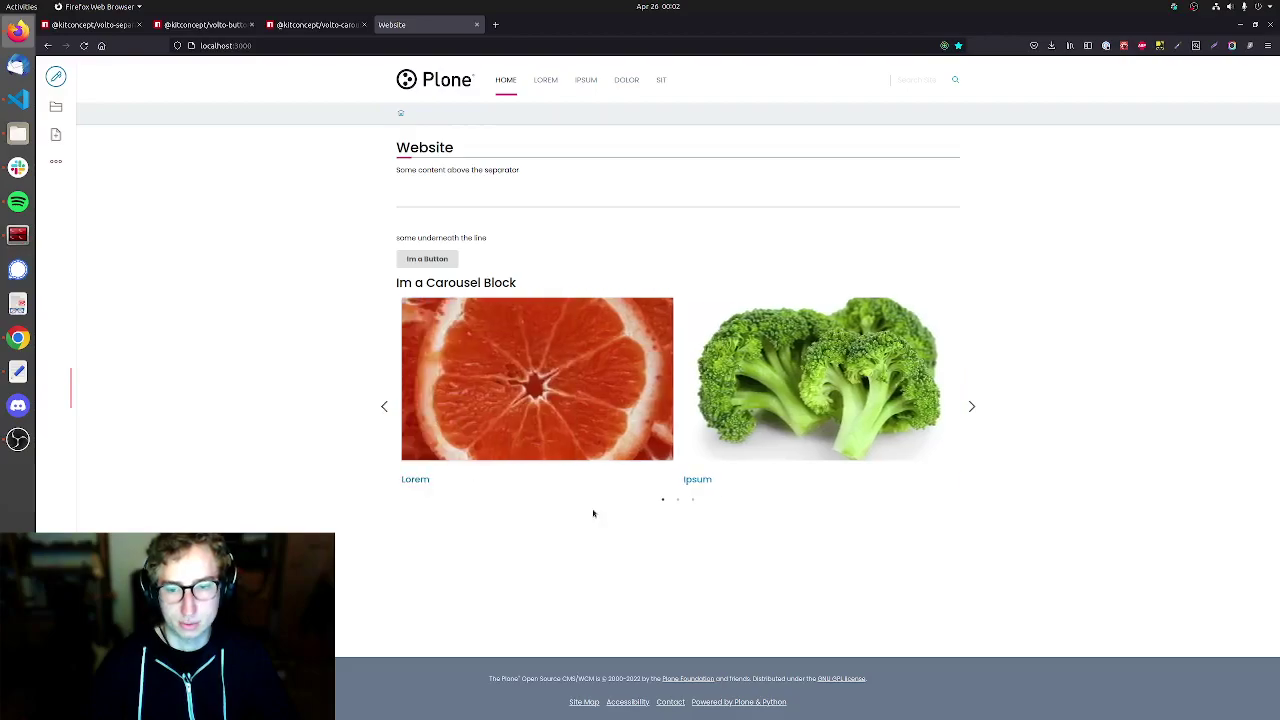
click(492, 390)
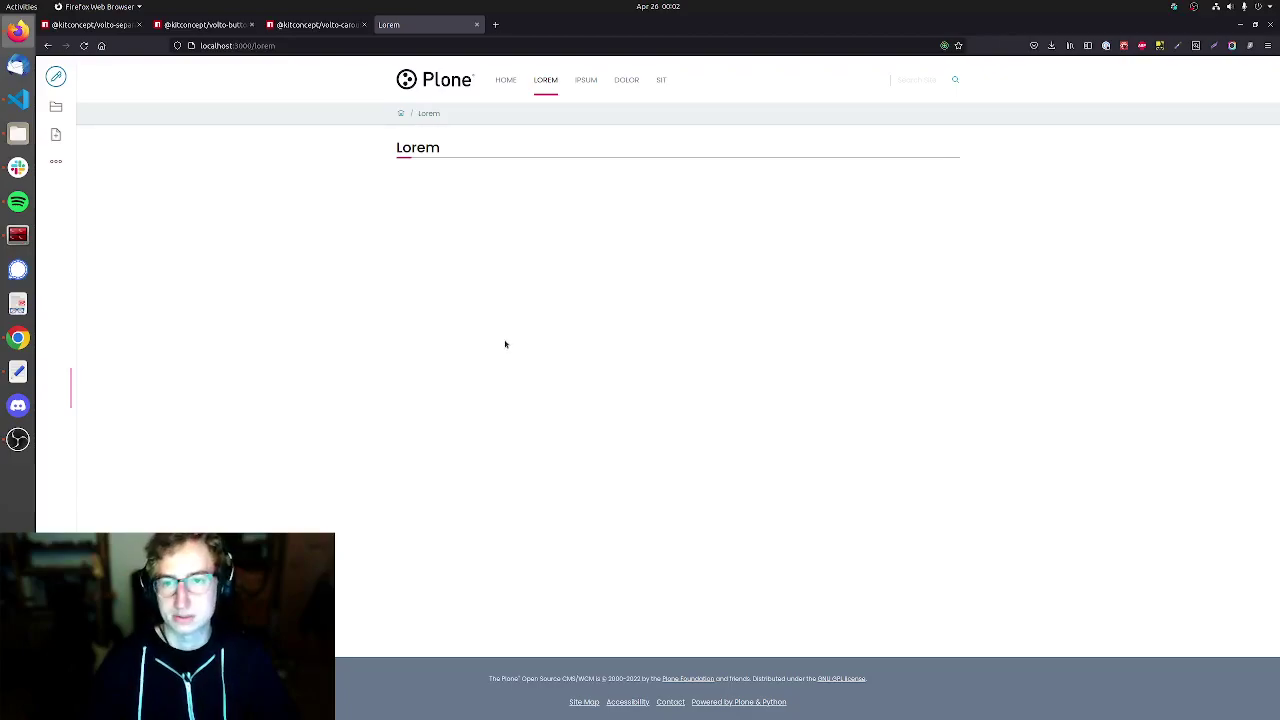
click(400, 117)
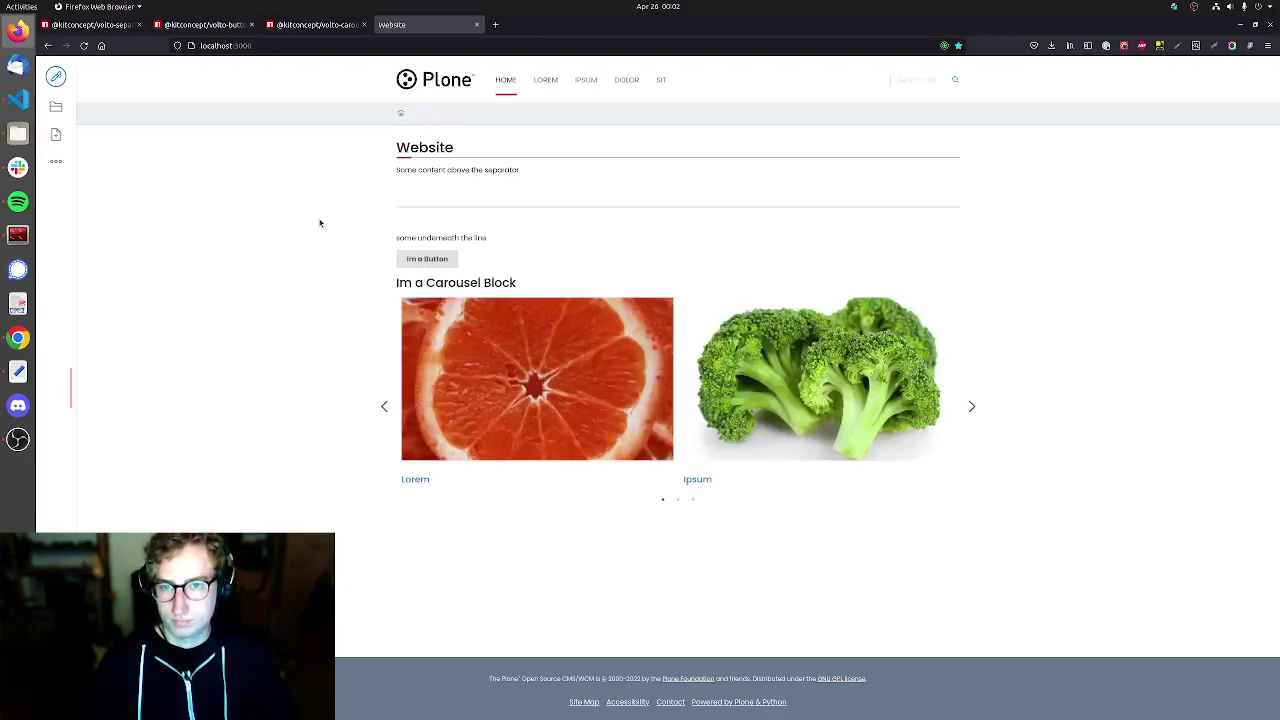